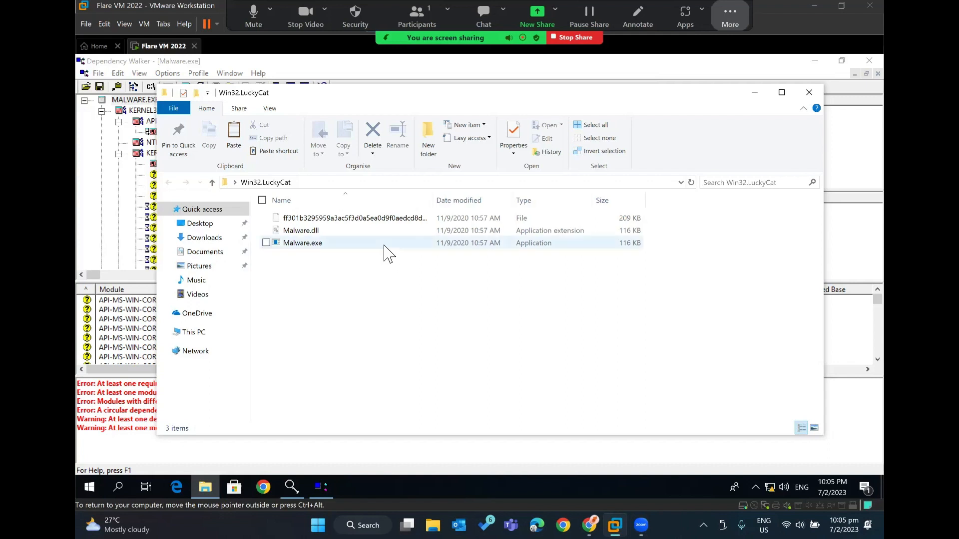
# Try to run Malware.exe from the Win32.LuckyCat folder and dismiss the resulting message.
pyautogui.moveTo(384, 245)
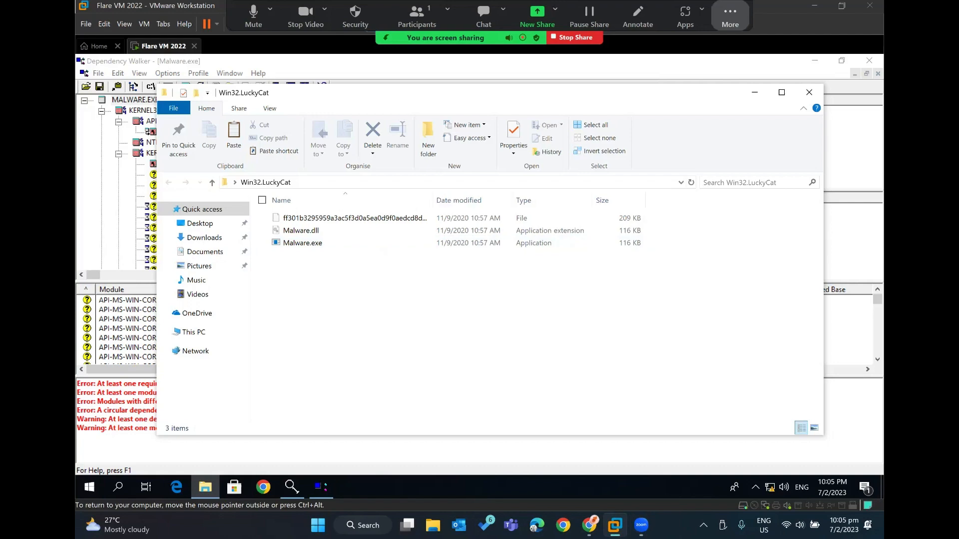
pyautogui.doubleClick(304, 245)
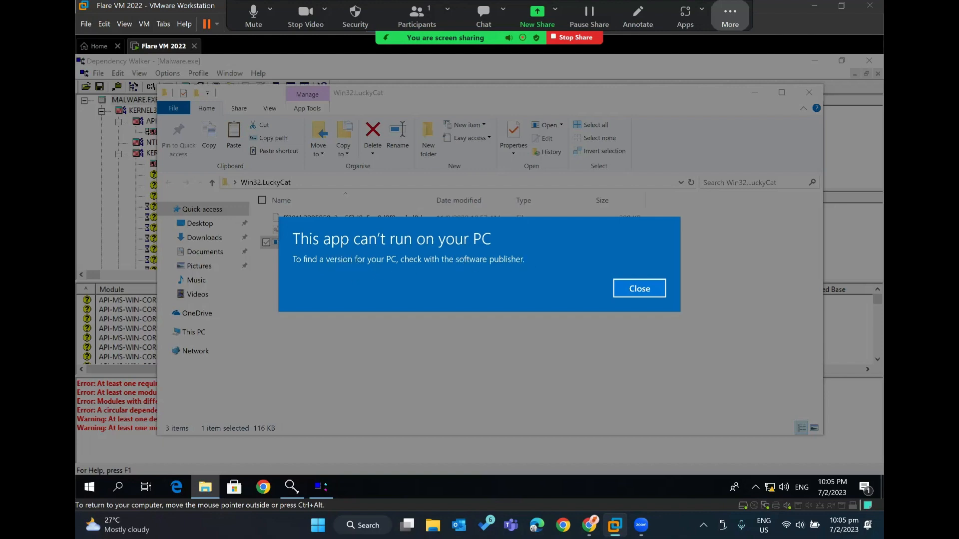
pyautogui.click(639, 288)
pyautogui.click(599, 306)
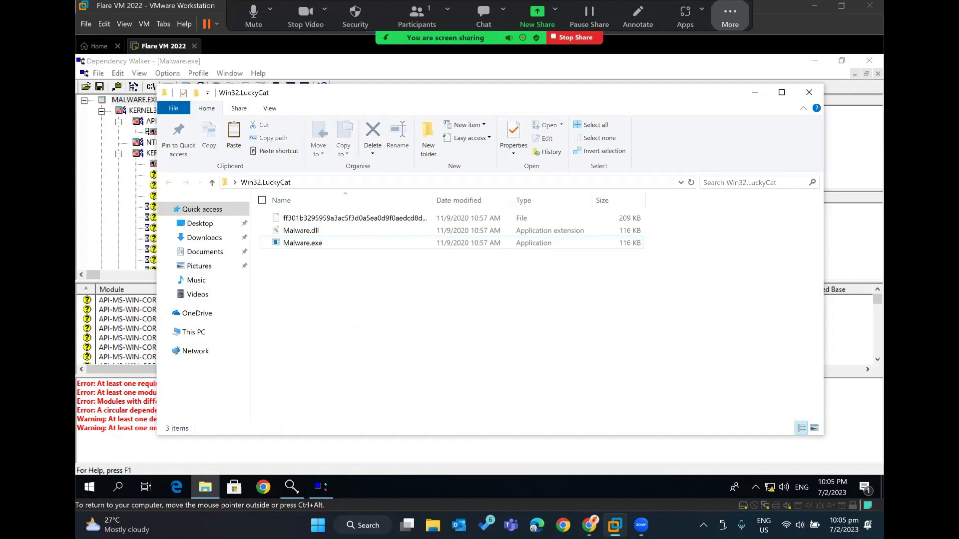
# Examine the IMAGE_FILE_HEADER characteristics of Malware.exe in PEview and its exported function in Dependency Walker.
pyautogui.click(292, 487)
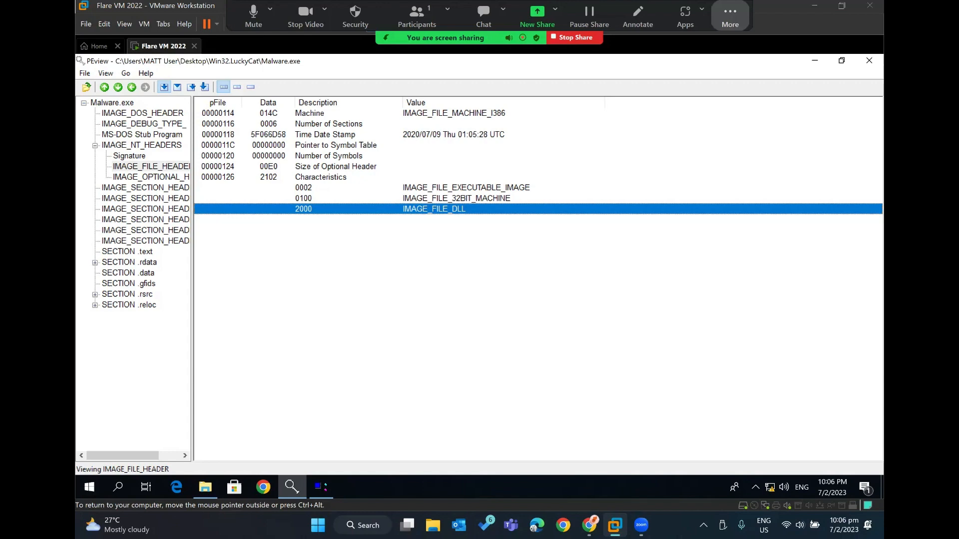
pyautogui.click(322, 487)
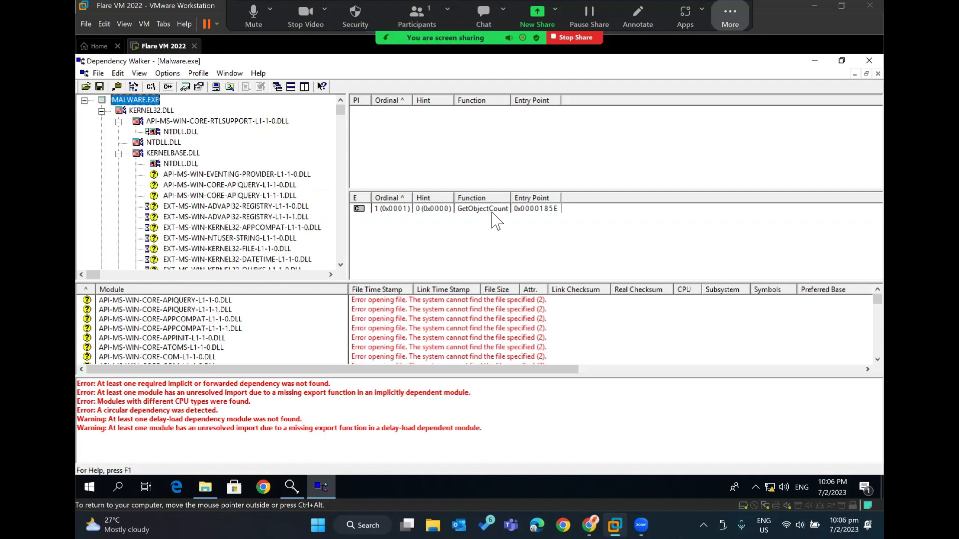
pyautogui.click(495, 290)
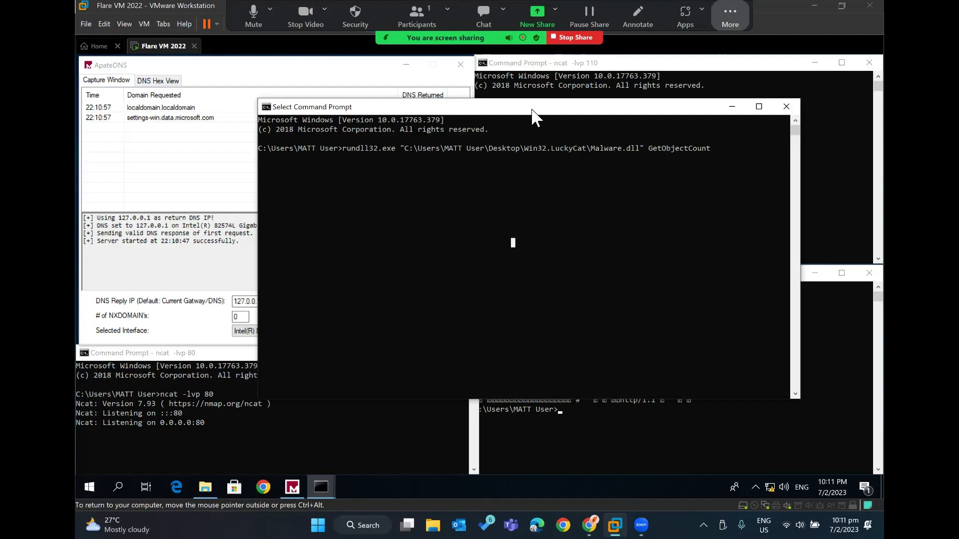
# Move the rundll32 prompt window aside, clear the port 443 prompt with cls, and restart its ncat -lvp 443 listener.
pyautogui.moveTo(532, 111); pyautogui.dragTo(504, 130)
pyautogui.click(742, 437)
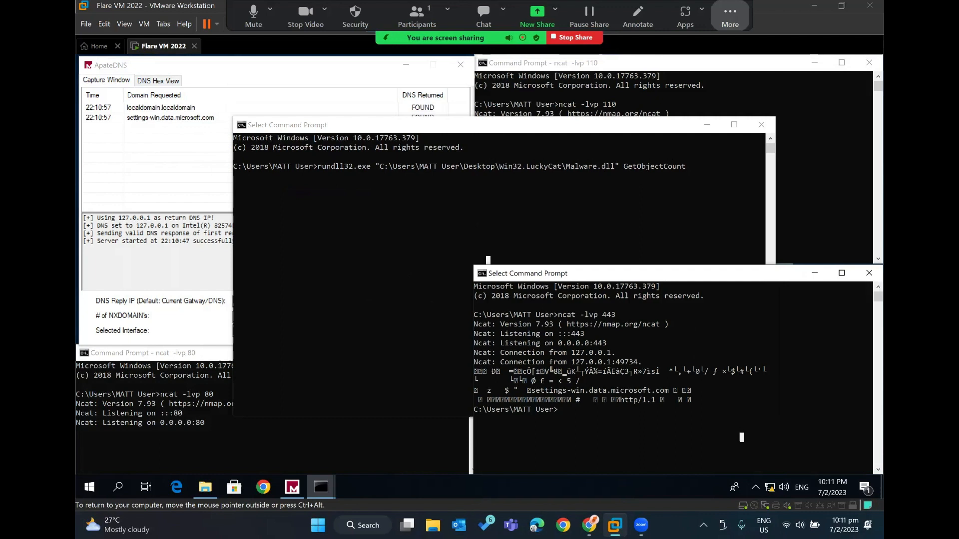
pyautogui.write('cls')
pyautogui.press('Return')
pyautogui.write('cls')
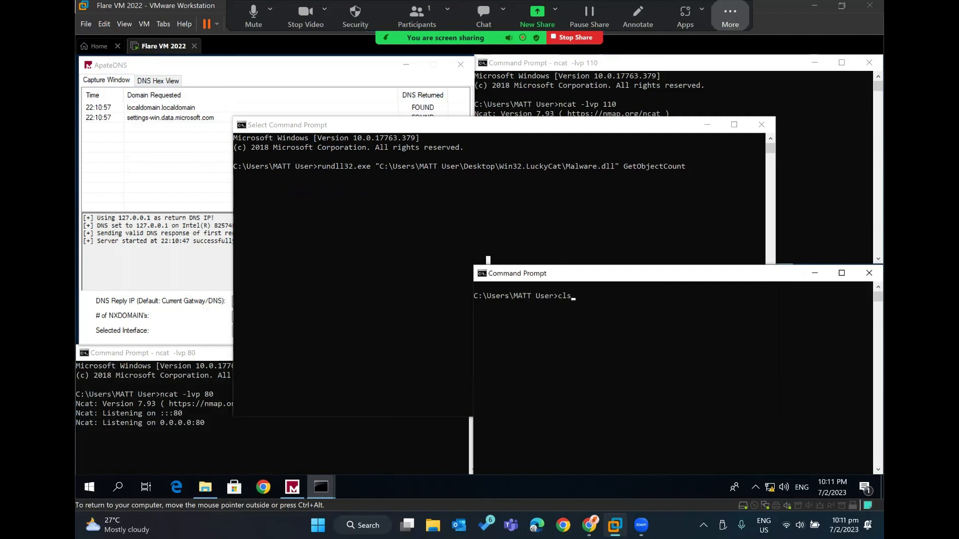
pyautogui.press('Up')
pyautogui.press('Return')
# Check the ApateDNS capture, then run the prepared rundll32.exe command on Malware.dll with the GetObjectCount export.
pyautogui.click(398, 235)
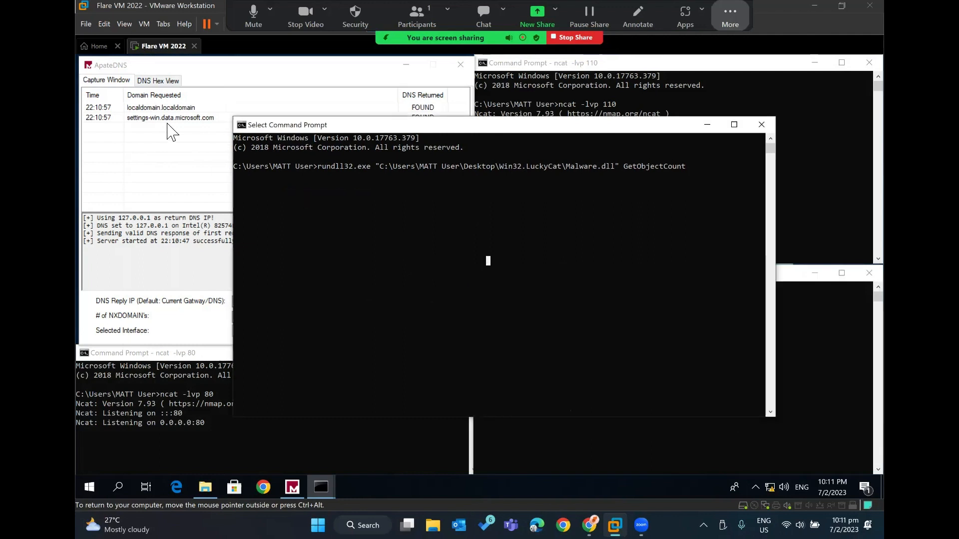
pyautogui.click(170, 154)
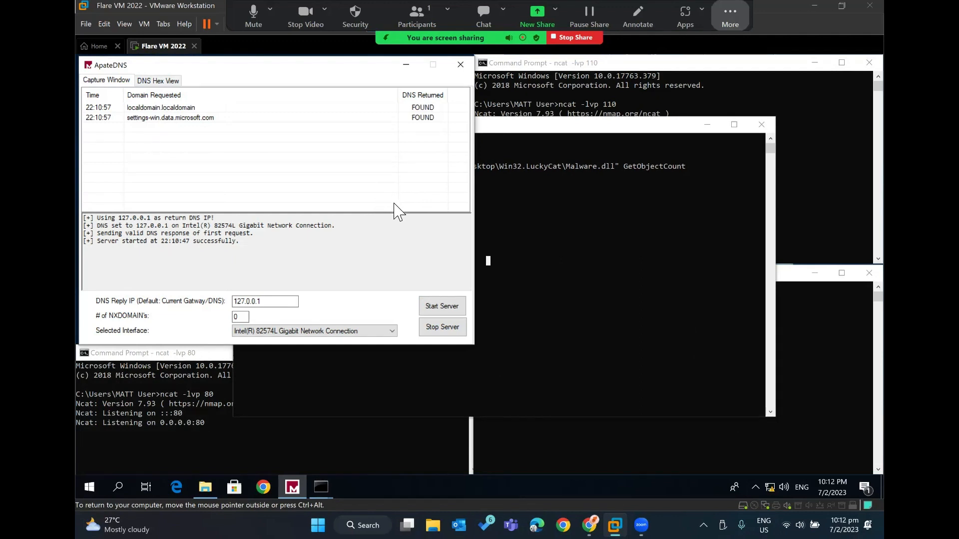
pyautogui.click(525, 238)
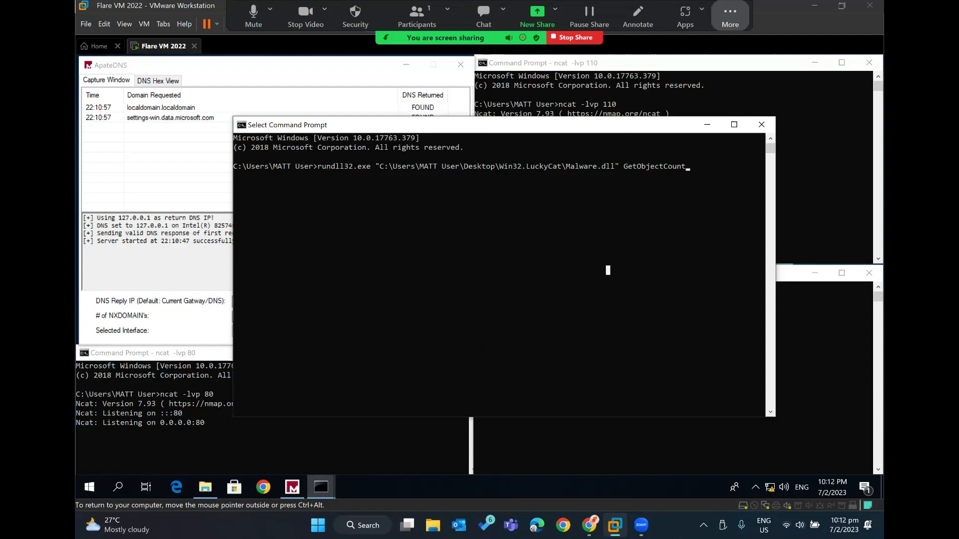
pyautogui.press('Escape')
pyautogui.press('Return')
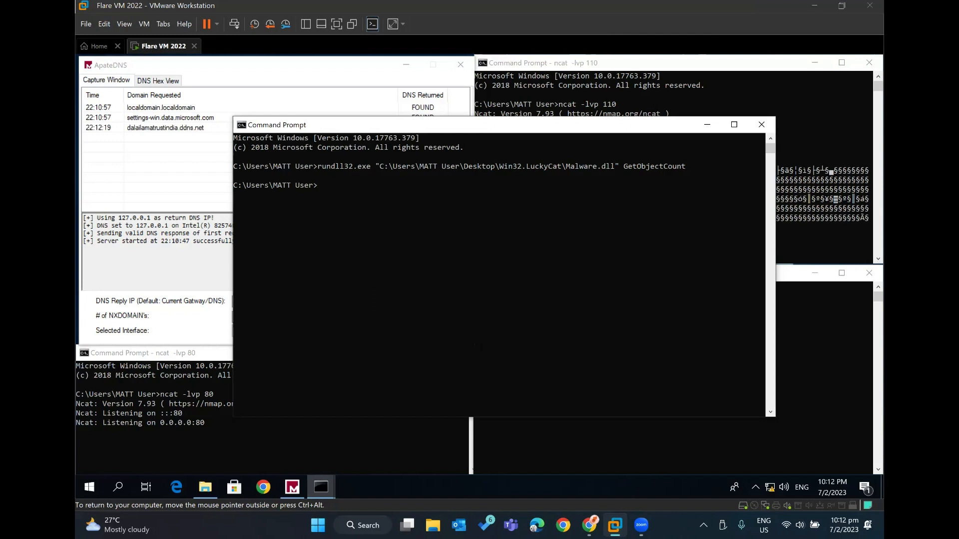
# Examine the domains requested in ApateDNS and the output of the ncat listeners on ports 110 and 443.
pyautogui.click(160, 186)
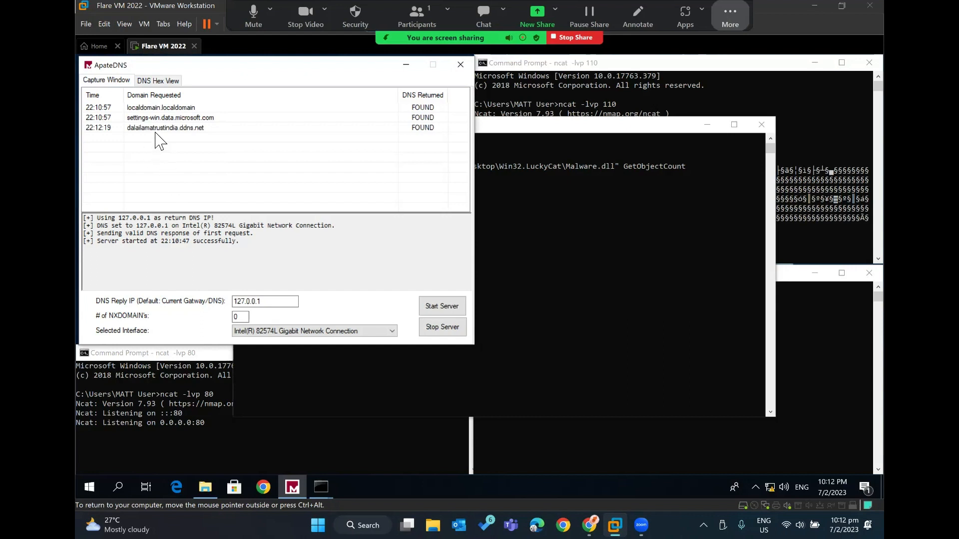
pyautogui.click(709, 95)
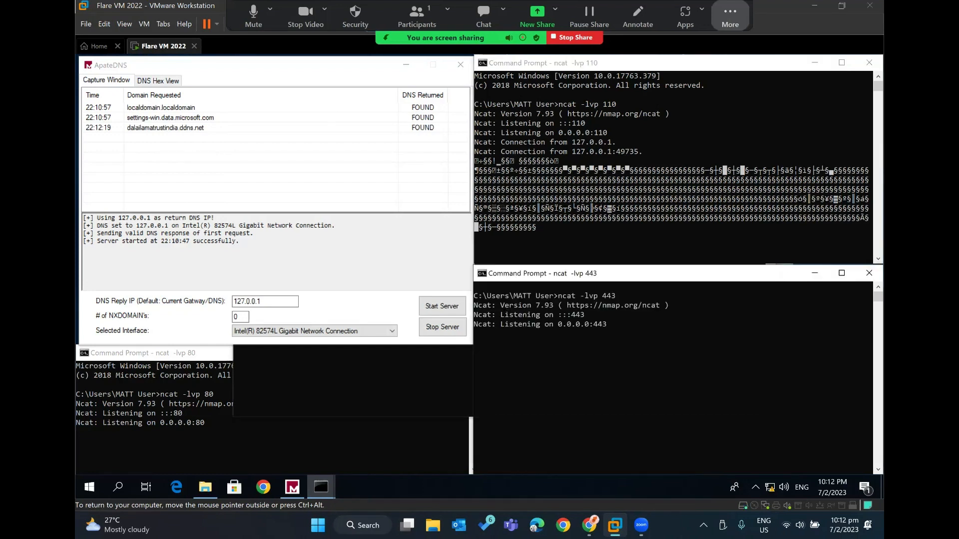
pyautogui.click(643, 362)
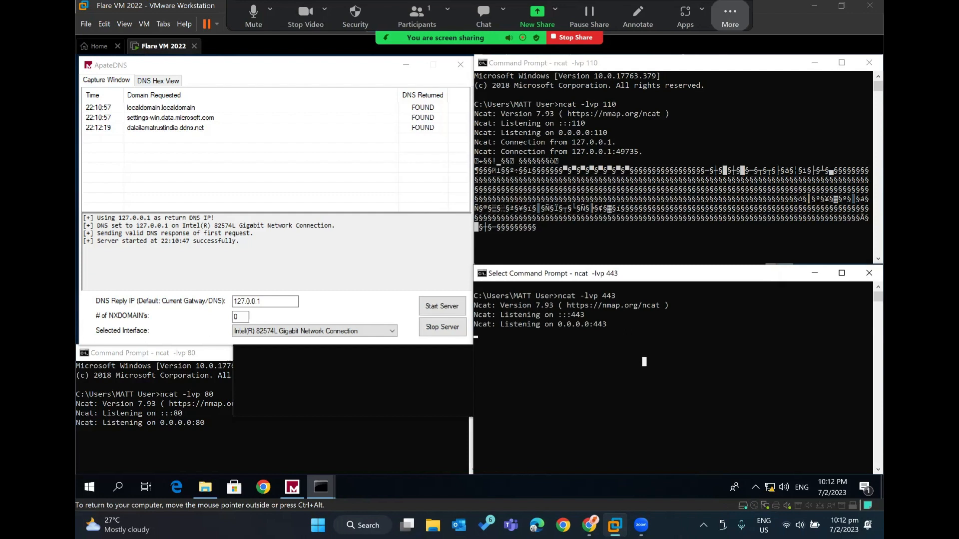
pyautogui.click(678, 63)
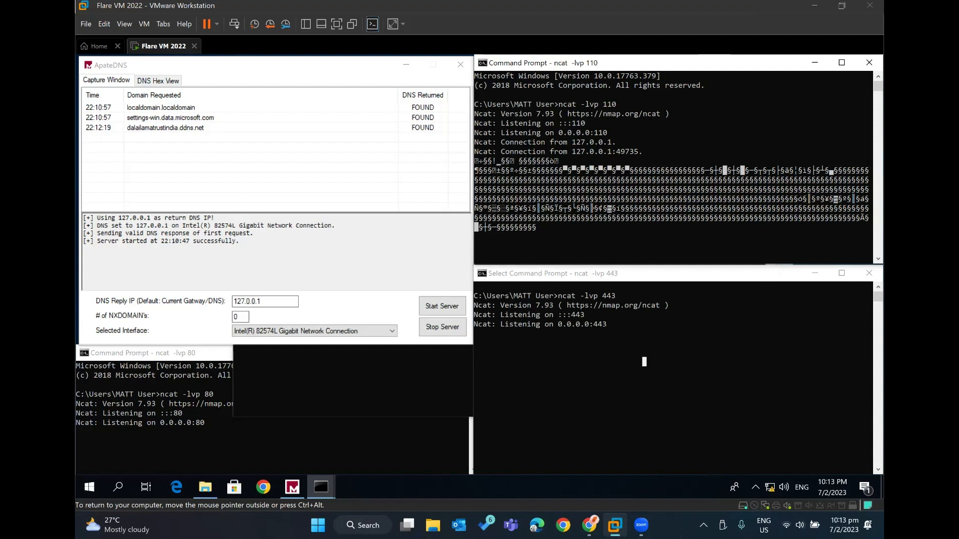
pyautogui.moveTo(730, 16)
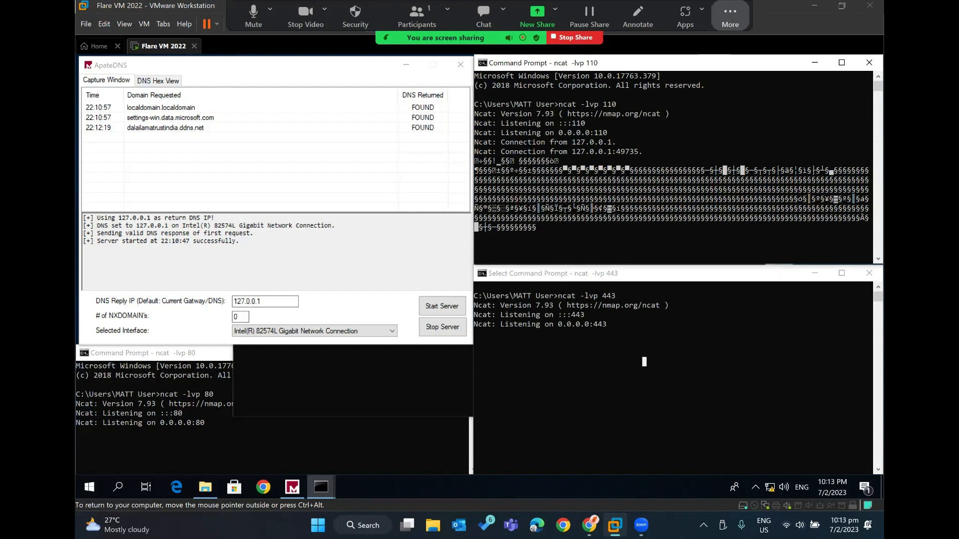
# Select the dalailamatrustindia.ddns.net request in the ApateDNS capture list.
pyautogui.click(203, 129)
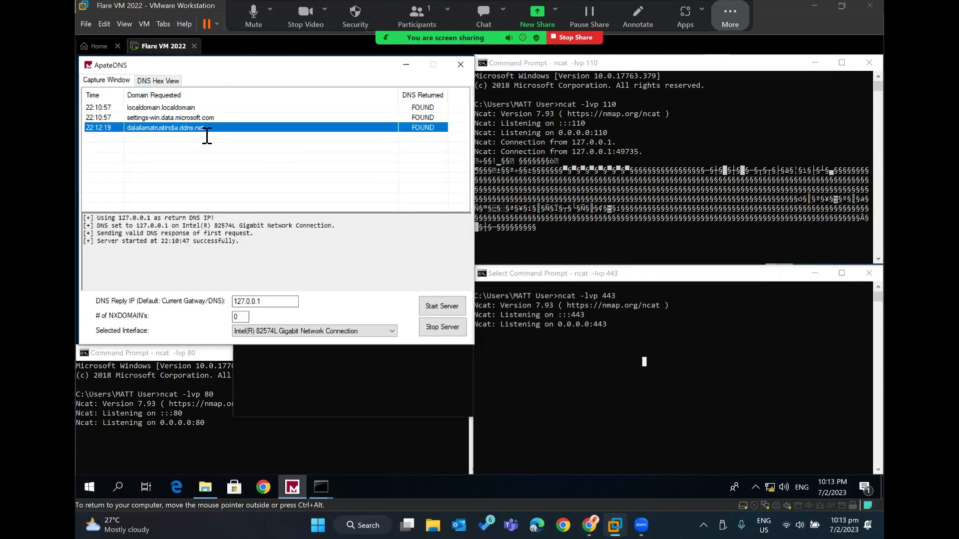
pyautogui.doubleClick(205, 131)
pyautogui.click(102, 80)
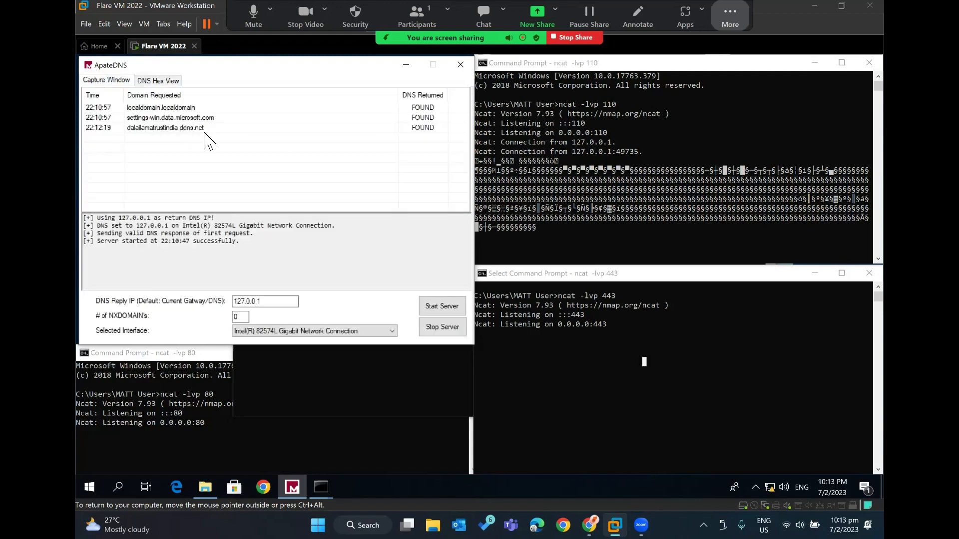
pyautogui.click(206, 129)
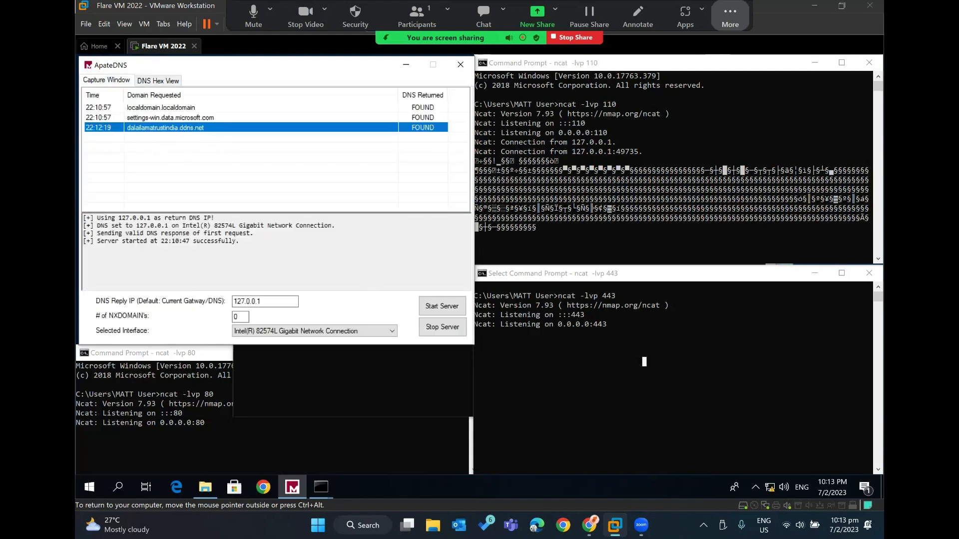
# Switch to Chrome and examine the VirusTotal relations of dalailamatrustindia.ddns.net, including its detections, siblings and communicating files.
pyautogui.click(589, 525)
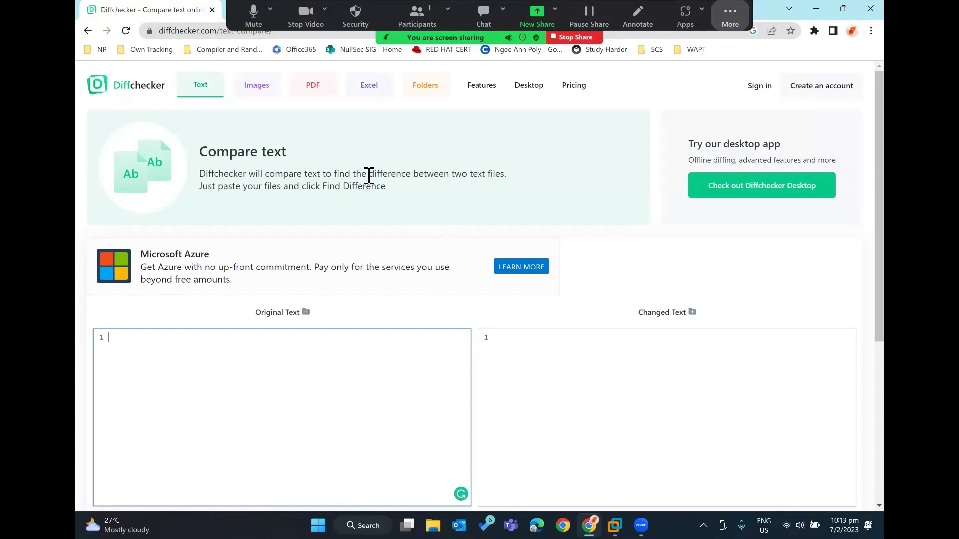
pyautogui.click(225, 11)
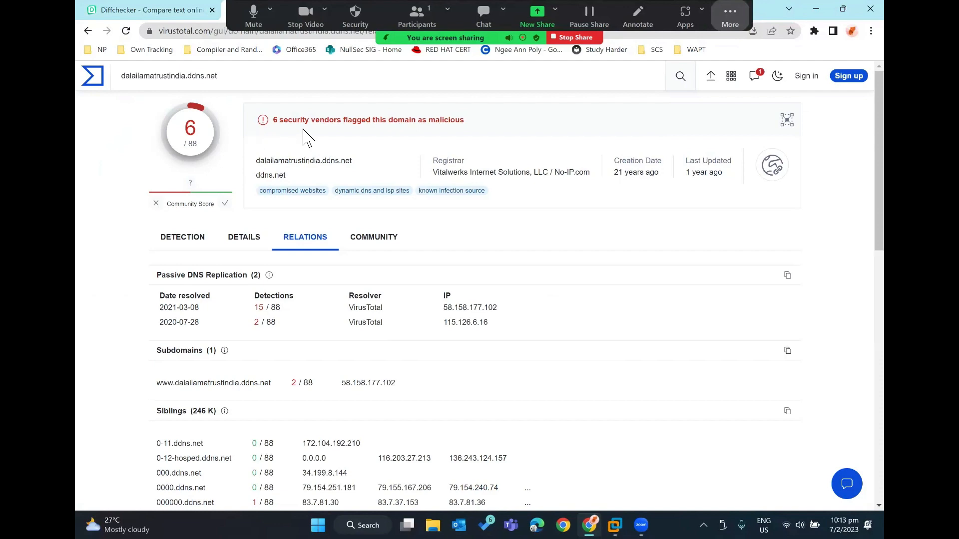
pyautogui.scroll(-5, 306, 138)
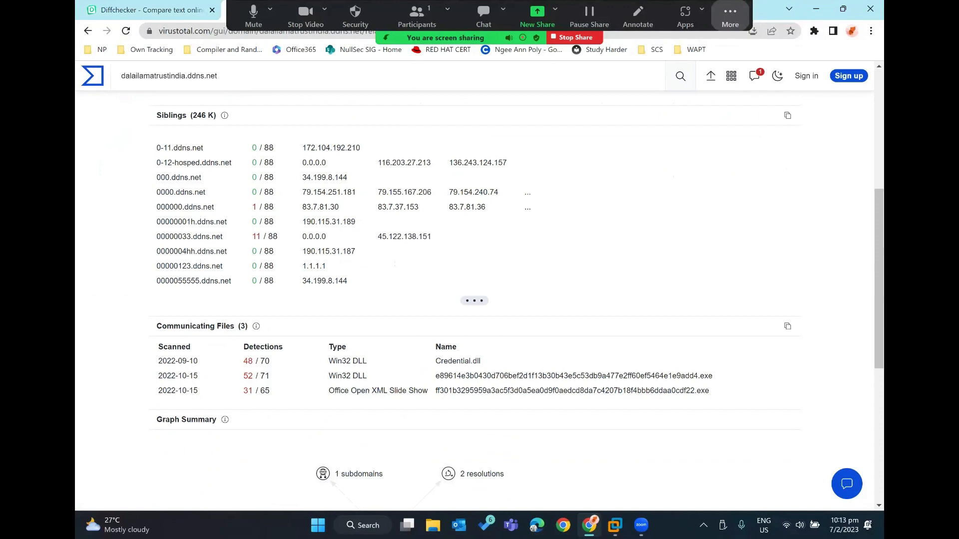
pyautogui.scroll(-1, 573, 317)
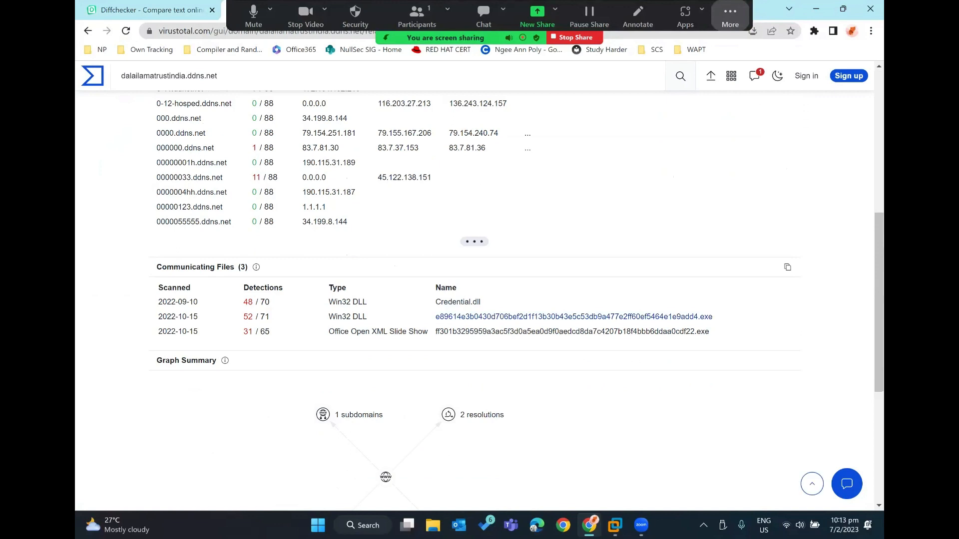
pyautogui.moveTo(436, 317); pyautogui.dragTo(714, 317)
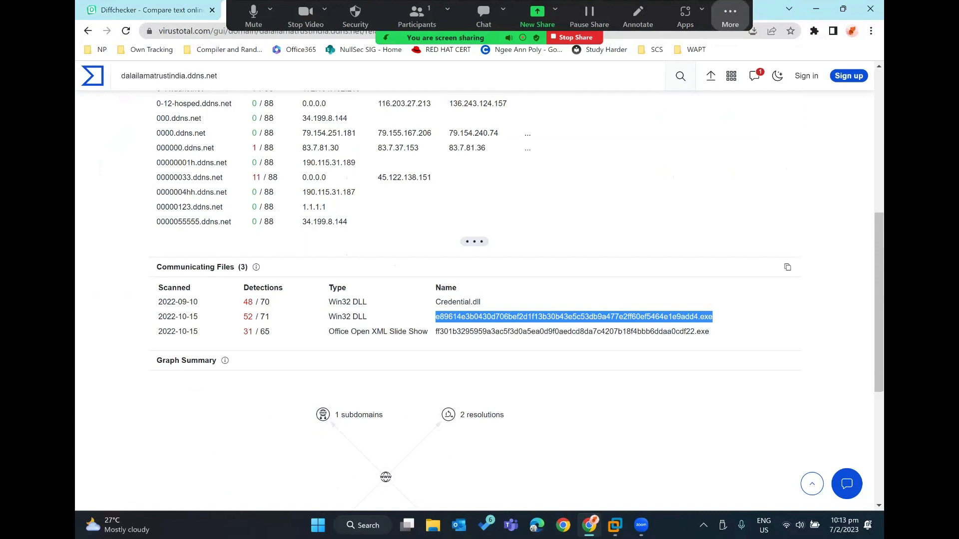
pyautogui.click(744, 320)
pyautogui.scroll(-1, 480, 294)
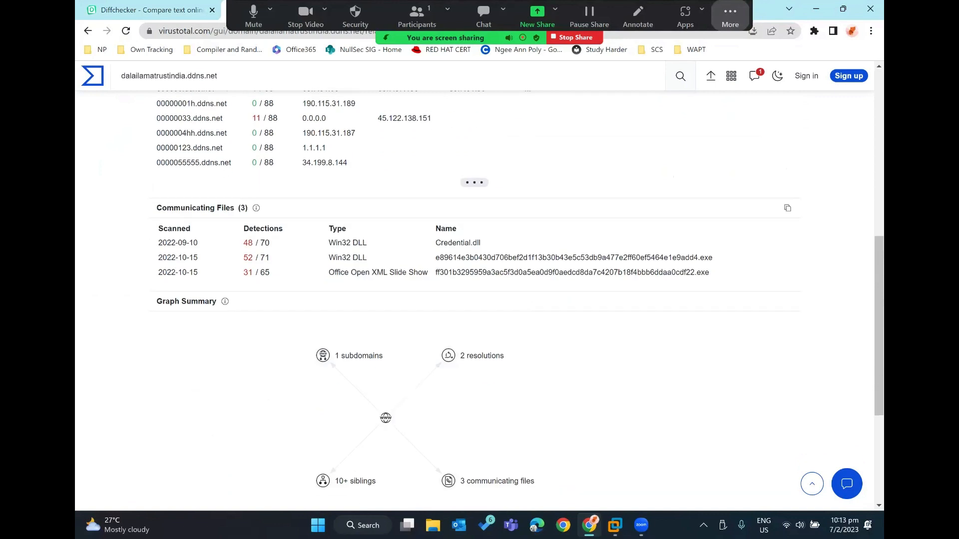
pyautogui.scroll(3, 480, 300)
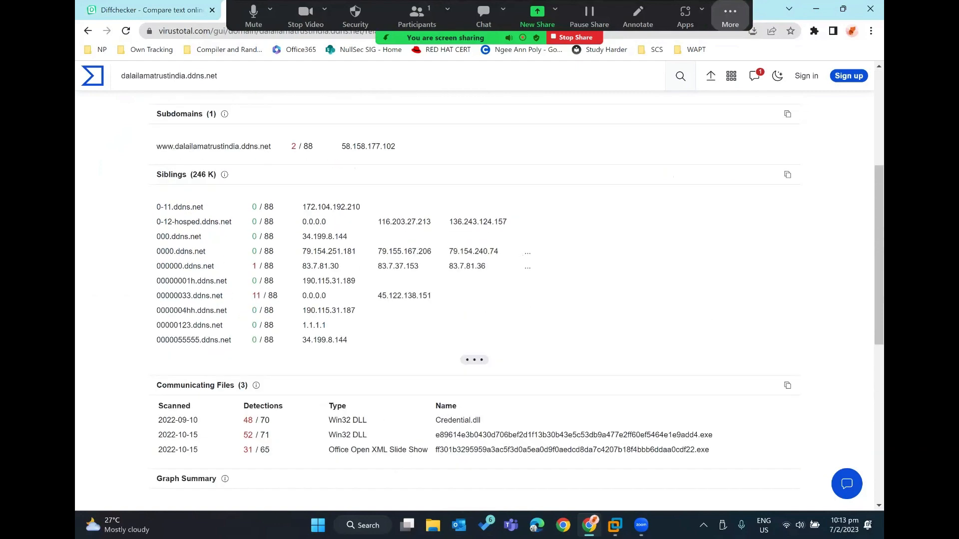
# Return to the virtual machine and run the rundll32.exe command on Malware.dll with GetObjectCount beside the process monitoring tools.
pyautogui.moveTo(615, 525)
pyautogui.click(804, 452)
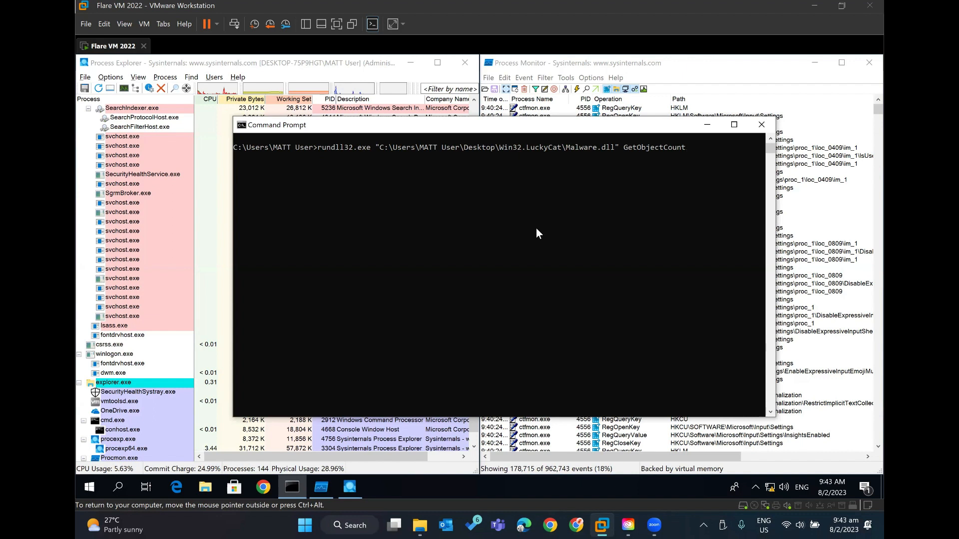
pyautogui.click(537, 233)
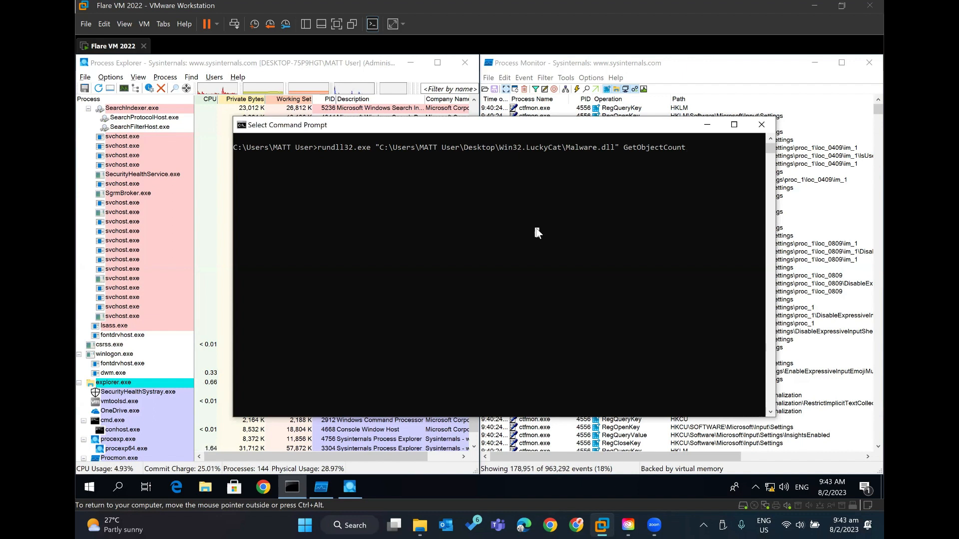
pyautogui.press('Return')
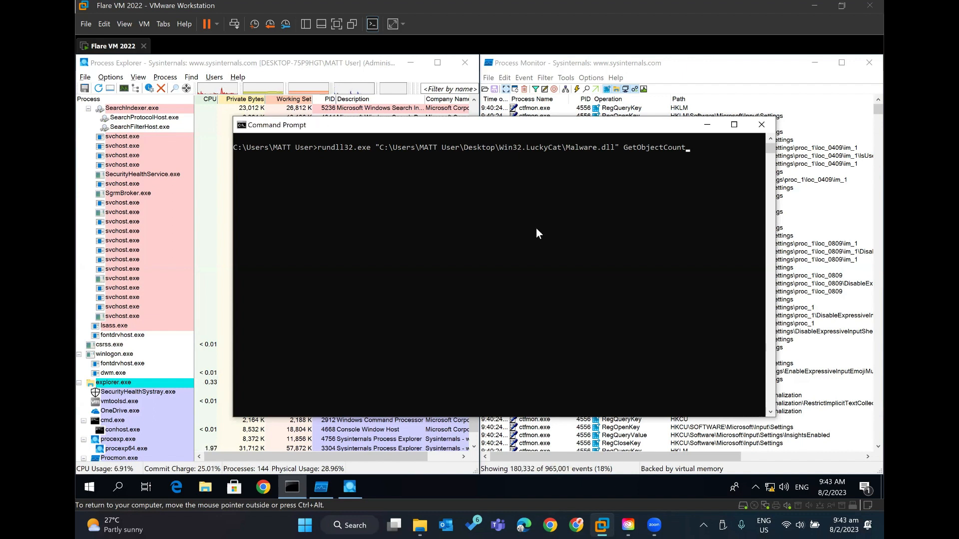
pyautogui.press('Return')
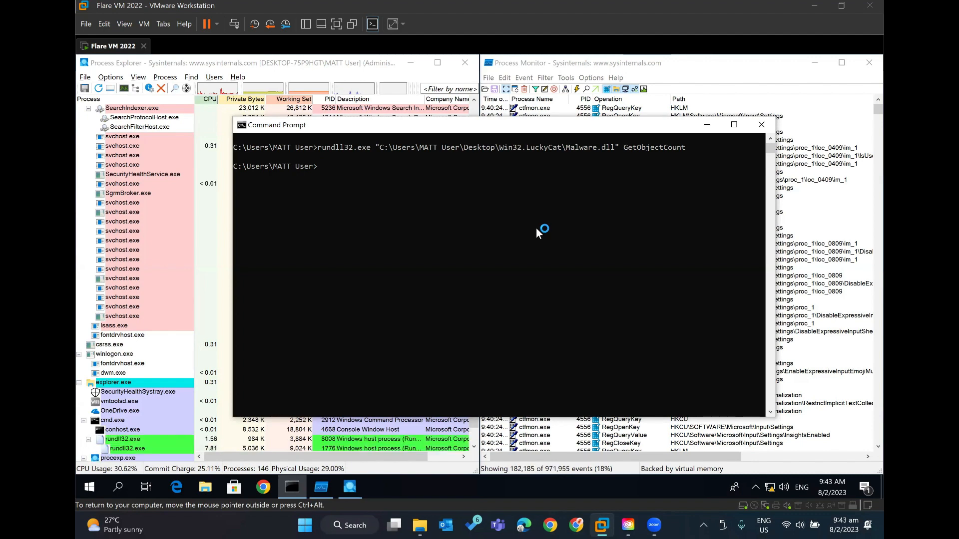
# Examine the Process Explorer tree for the rundll32.exe processes started under cmd.exe.
pyautogui.click(275, 61)
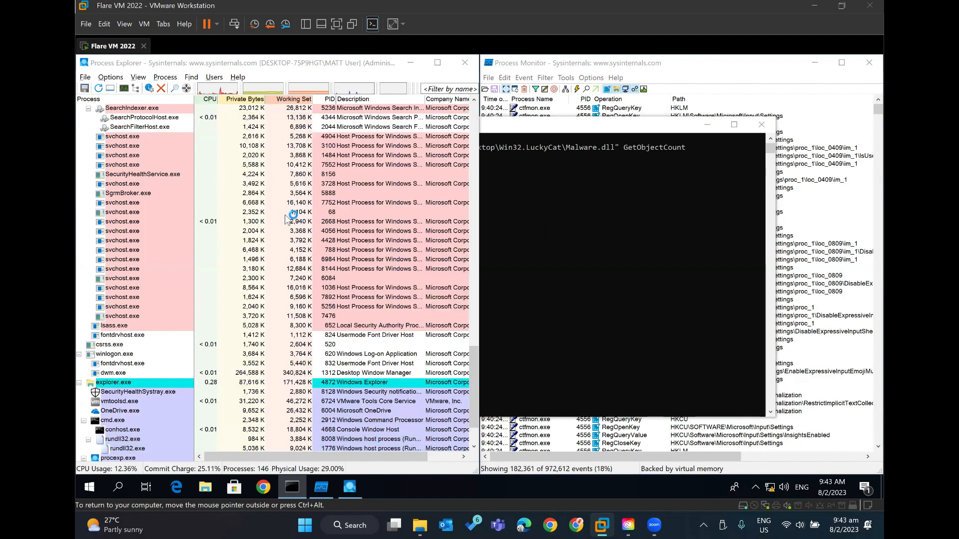
pyautogui.scroll(6, 332, 299)
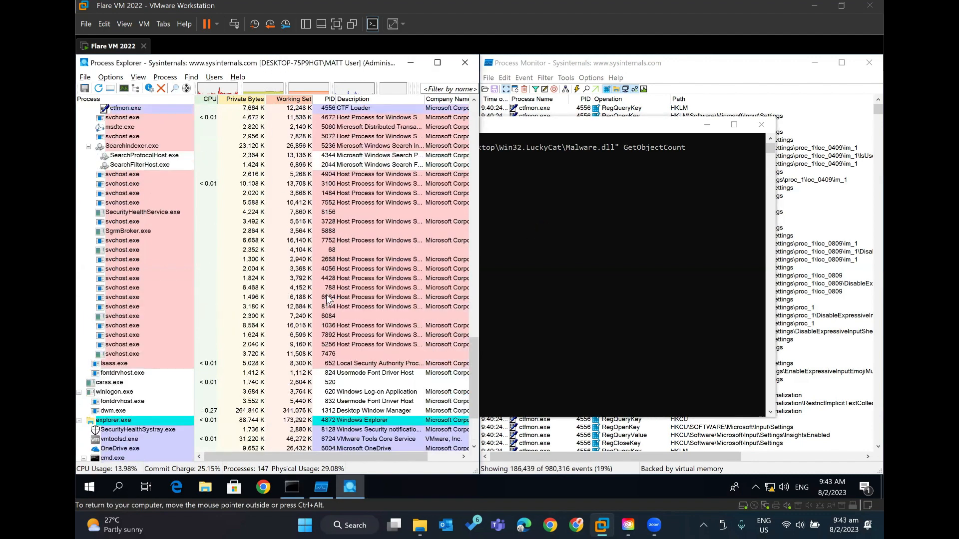
pyautogui.scroll(10, 327, 299)
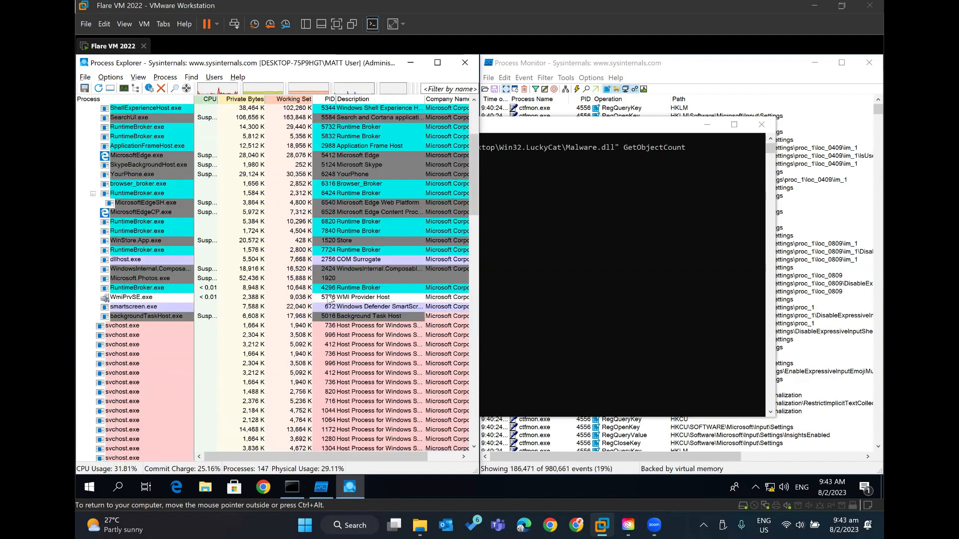
pyautogui.scroll(-15, 330, 299)
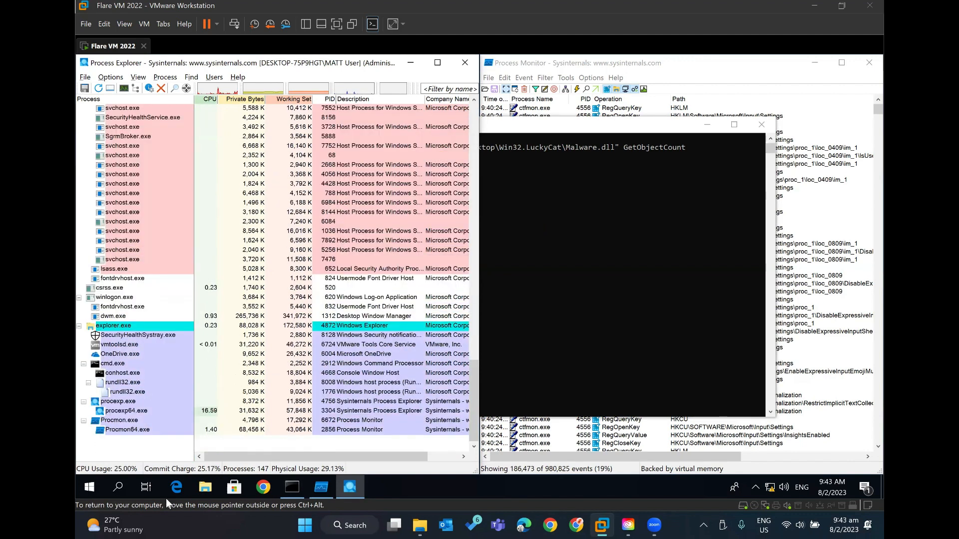
# Select the child rundll32.exe process in Process Explorer and show its loaded DLLs in the lower pane.
pyautogui.click(133, 393)
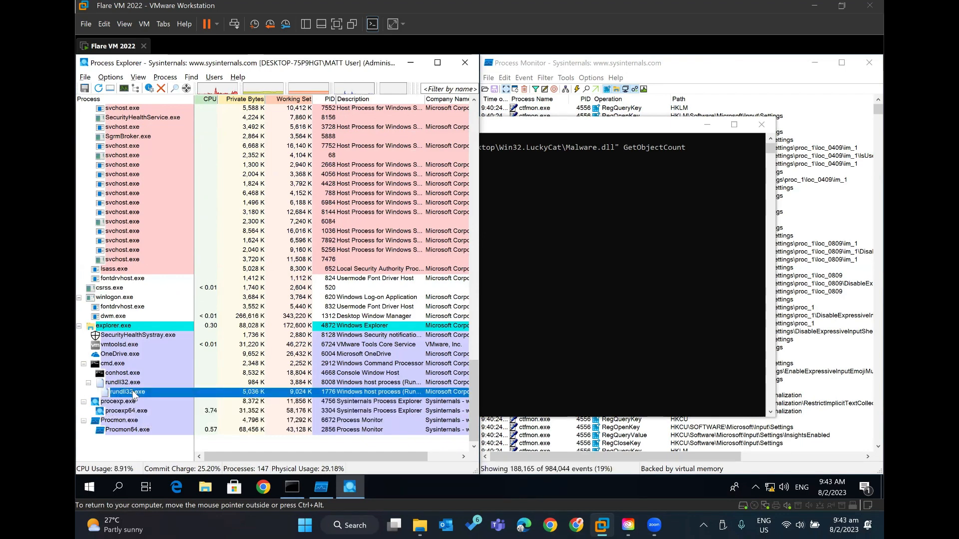
pyautogui.click(138, 78)
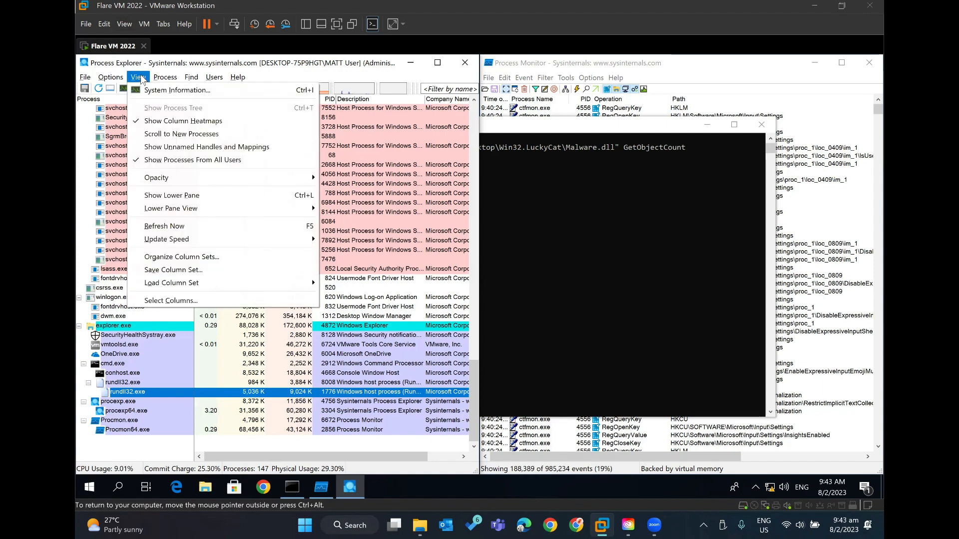
pyautogui.click(178, 198)
pyautogui.click(147, 288)
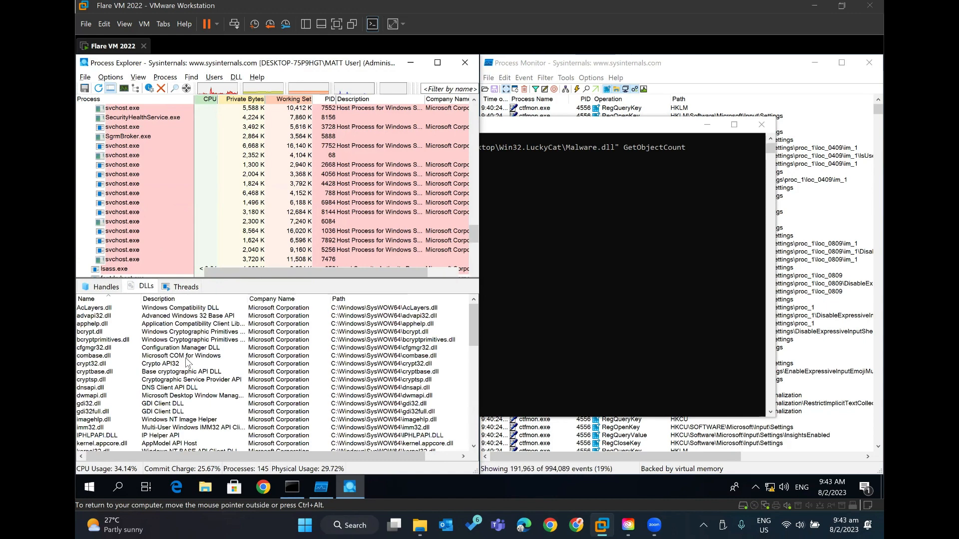
# Find Malware.dll among the DLLs loaded by rundll32.exe and open its properties.
pyautogui.scroll(-4, 186, 363)
pyautogui.scroll(-8, 186, 363)
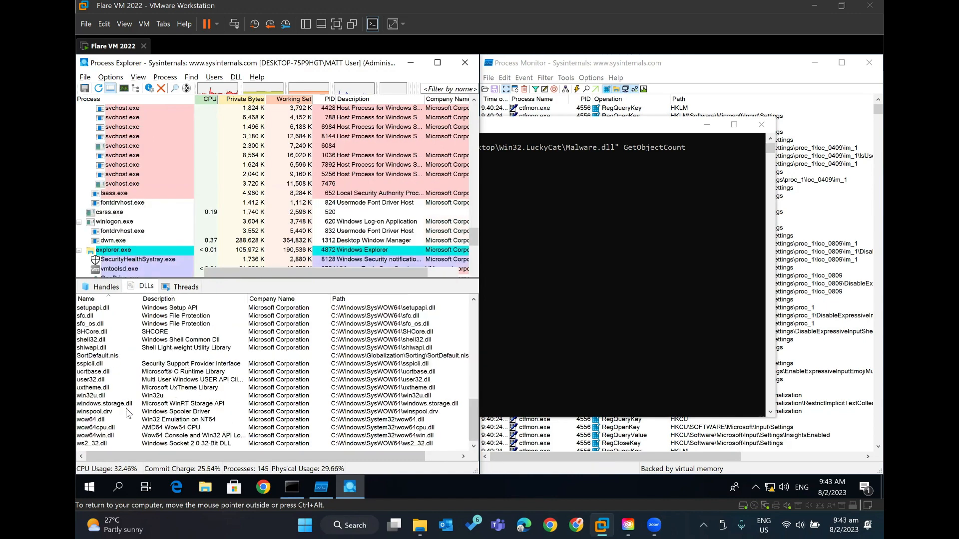
pyautogui.scroll(3, 112, 408)
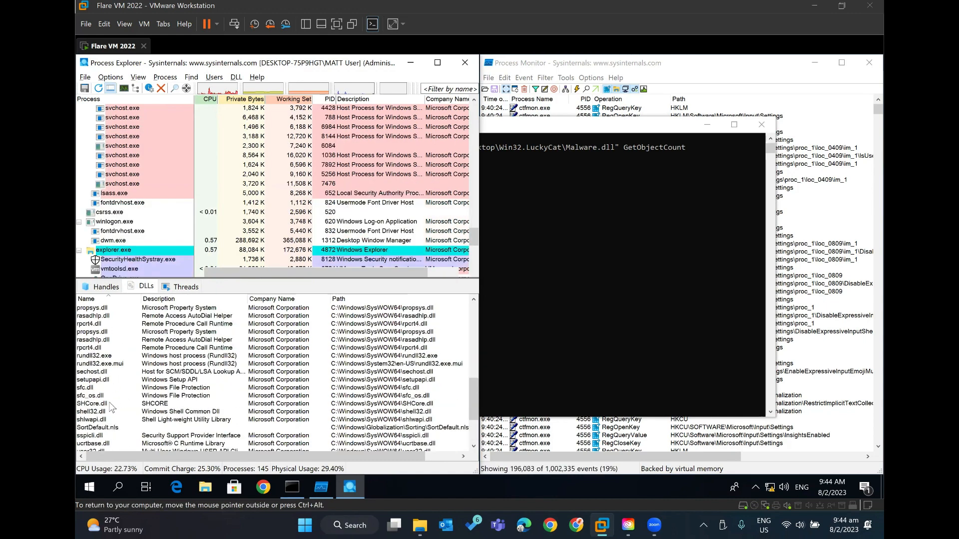
pyautogui.scroll(5, 112, 407)
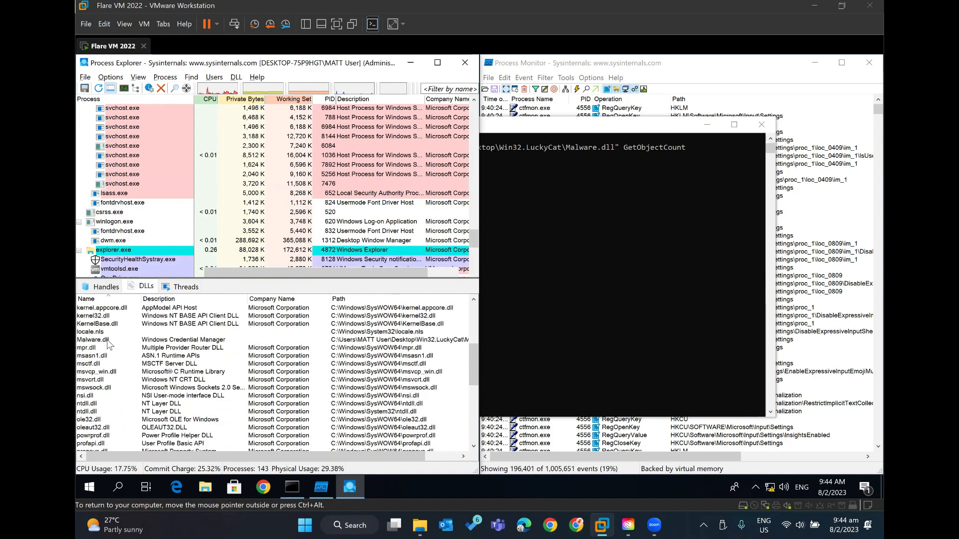
pyautogui.click(108, 341)
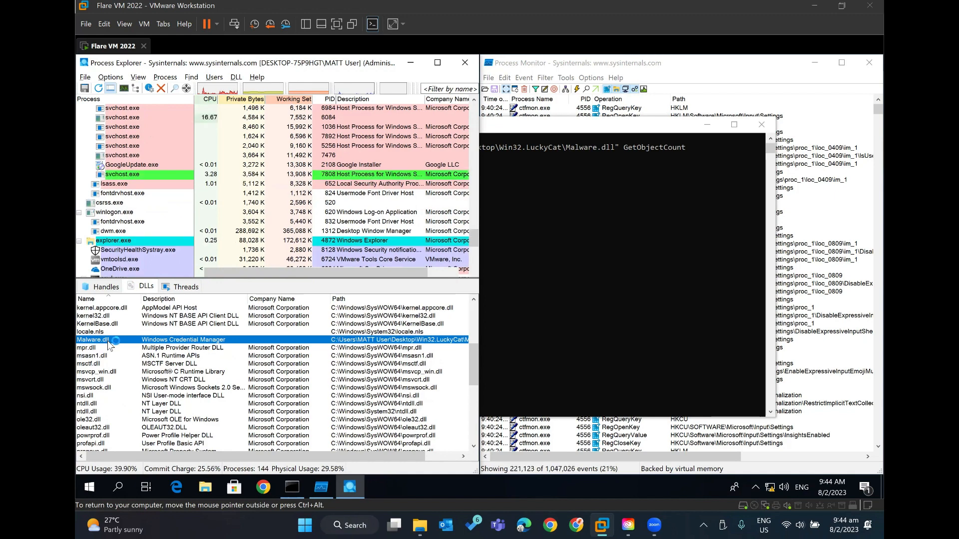
pyautogui.doubleClick(109, 344)
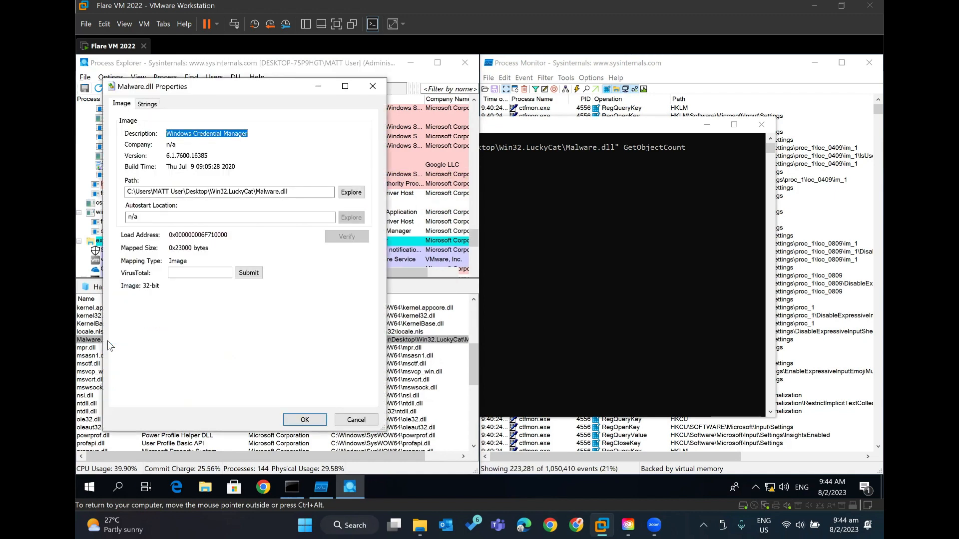
# View the printable strings of Malware.dll and save the image strings to the Desktop as ImageMalware.dll.txt, overwriting the existing file.
pyautogui.click(152, 103)
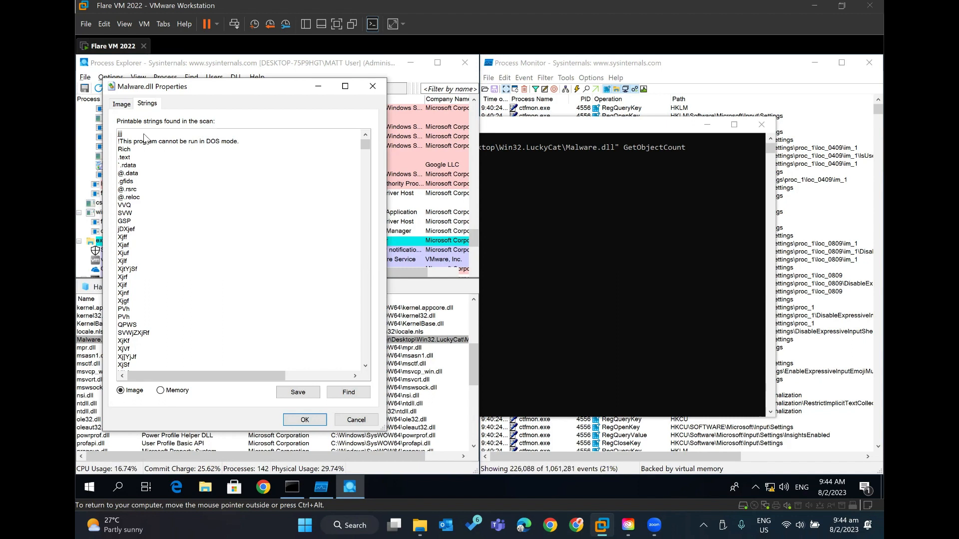
pyautogui.click(160, 391)
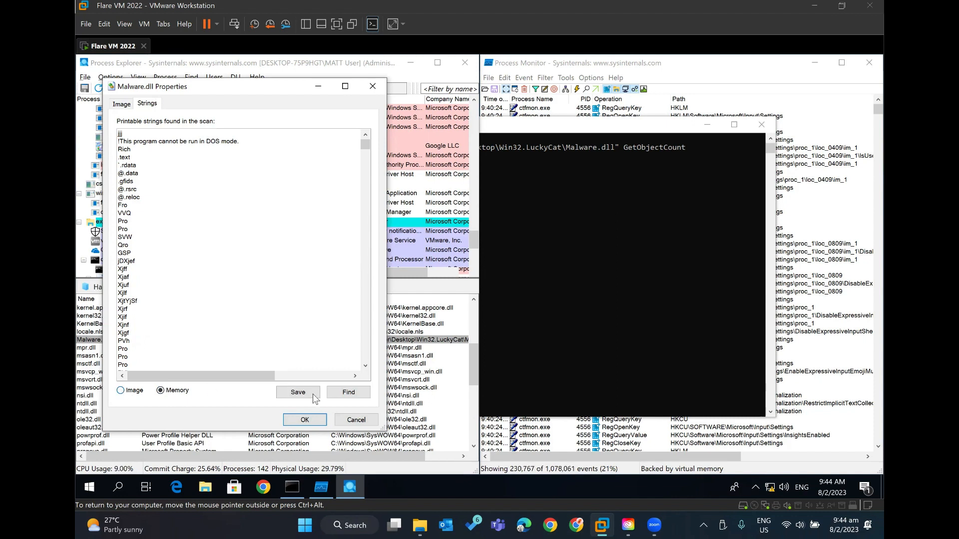
pyautogui.click(296, 392)
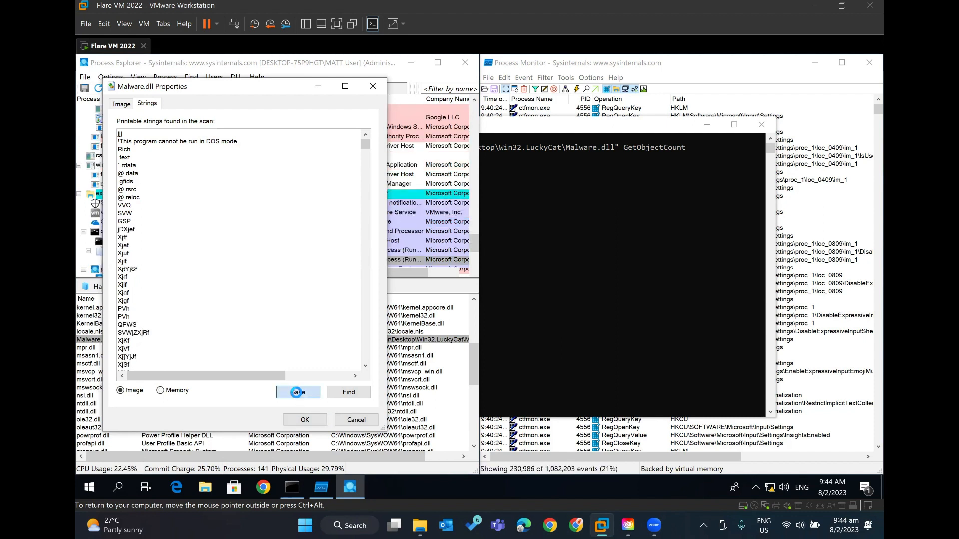
pyautogui.click(297, 393)
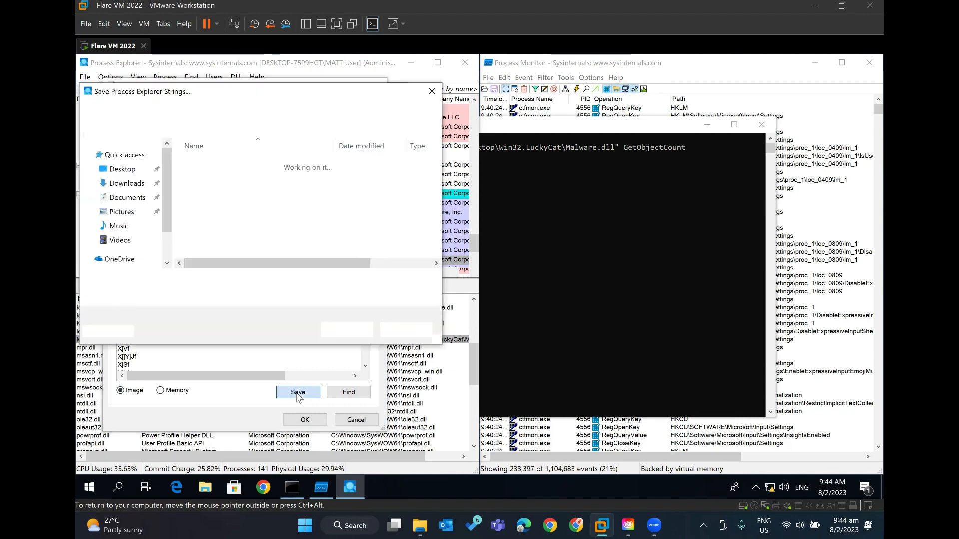
pyautogui.click(248, 177)
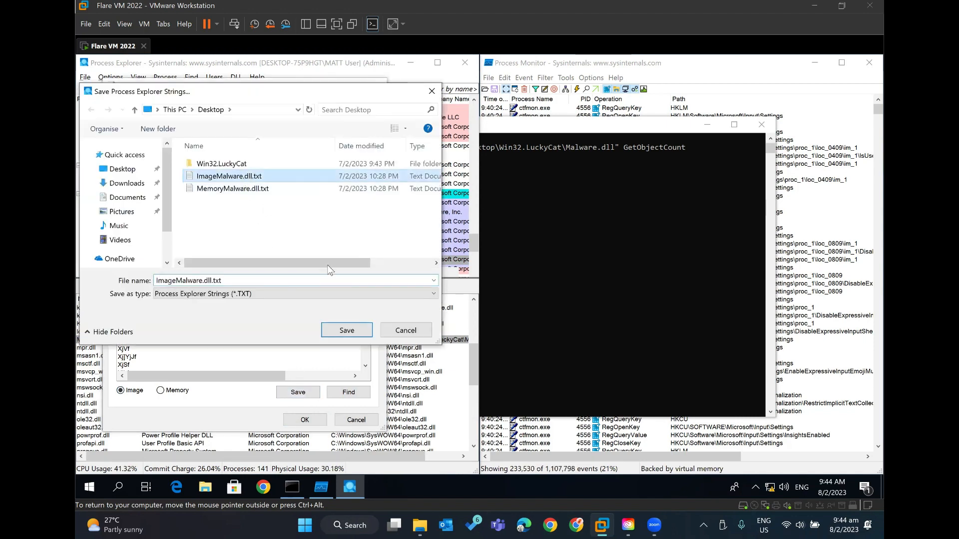
pyautogui.click(347, 330)
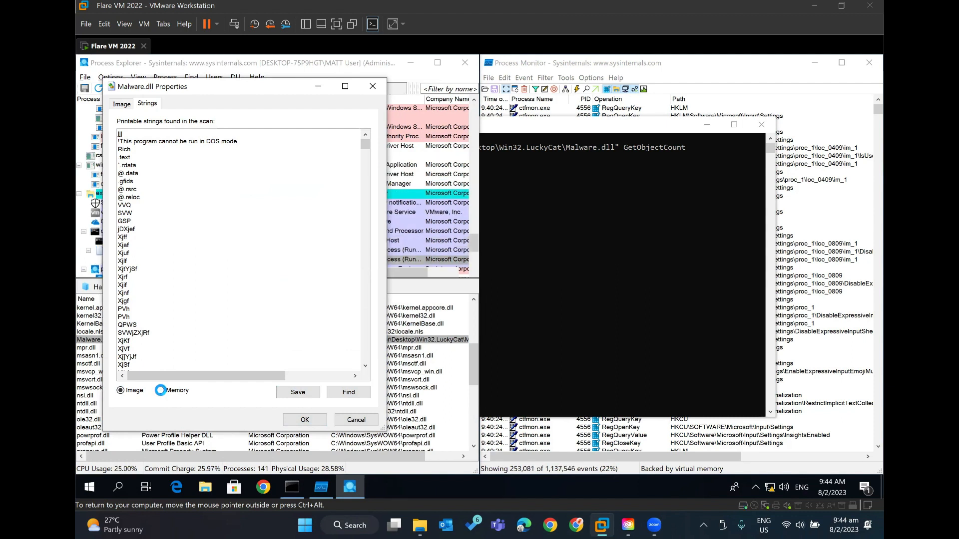
# Switch the Malware.dll strings to memory and save them to the Desktop over the existing MemoryMalware.dll.txt.
pyautogui.click(161, 391)
pyautogui.click(287, 399)
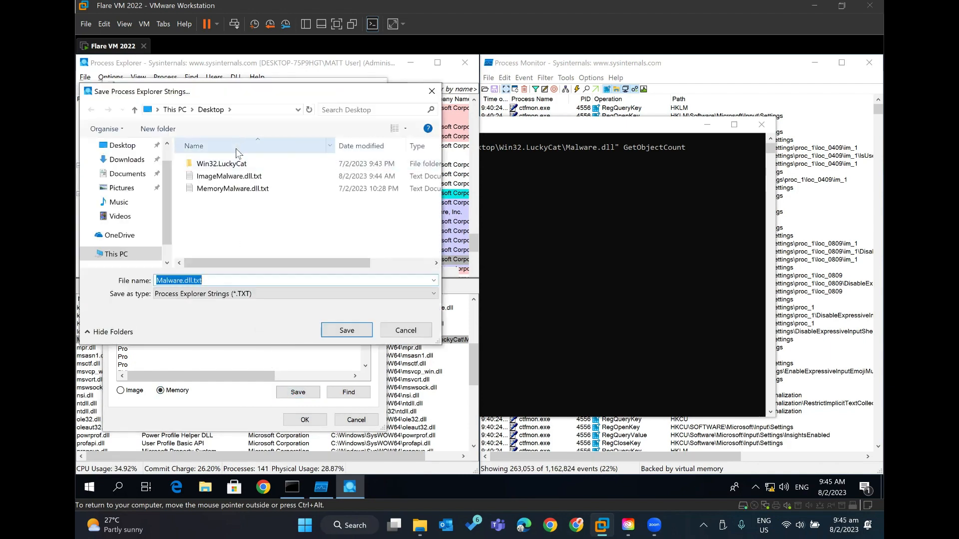
pyautogui.click(242, 189)
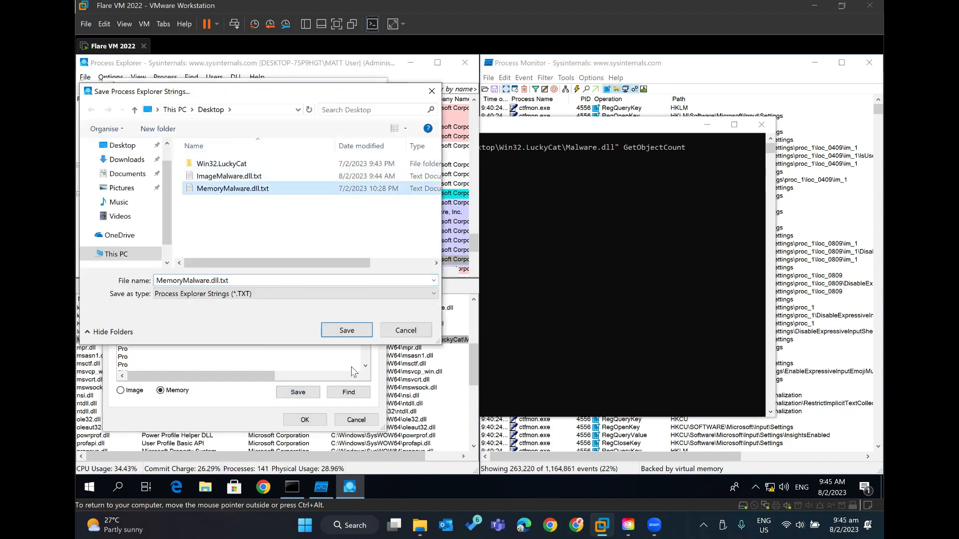
pyautogui.click(352, 333)
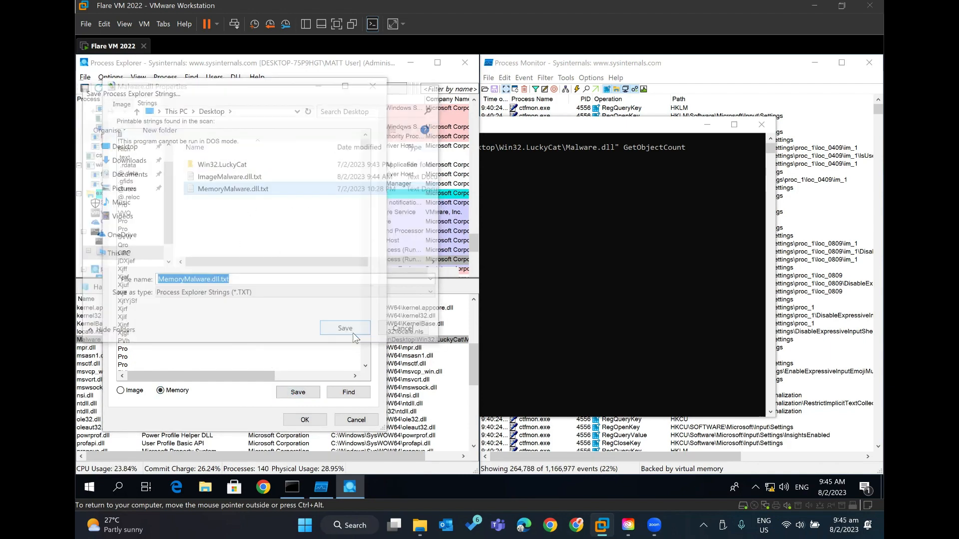
# Switch to Chrome on the host, search for "text compare online" in a new tab and open text-compare.com.
pyautogui.click(577, 524)
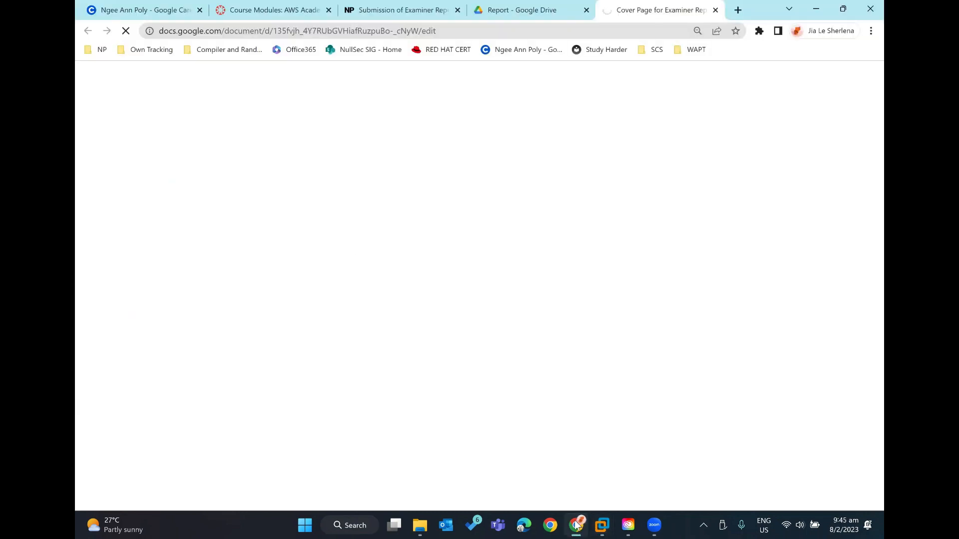
pyautogui.hotkey('ctrl', 't')
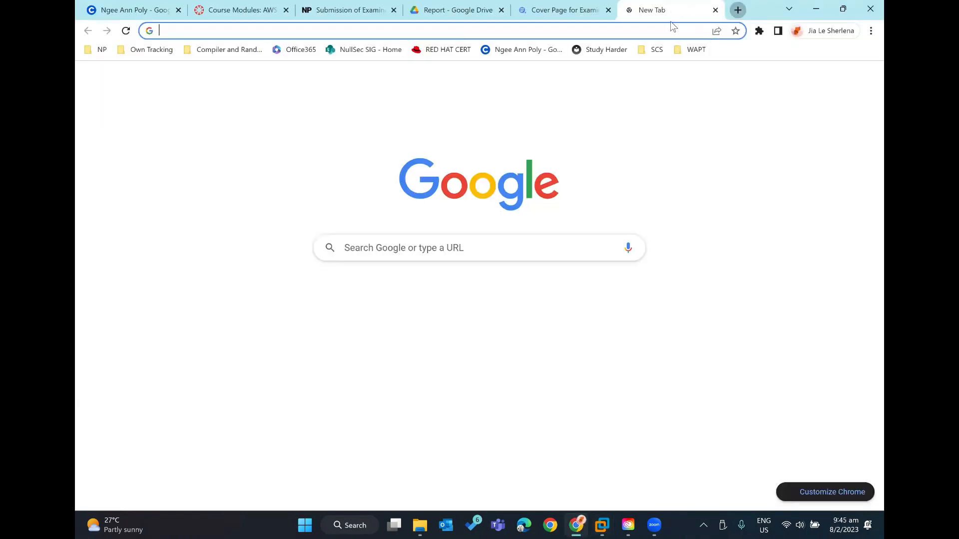
pyautogui.click(659, 28)
pyautogui.write('text compare online')
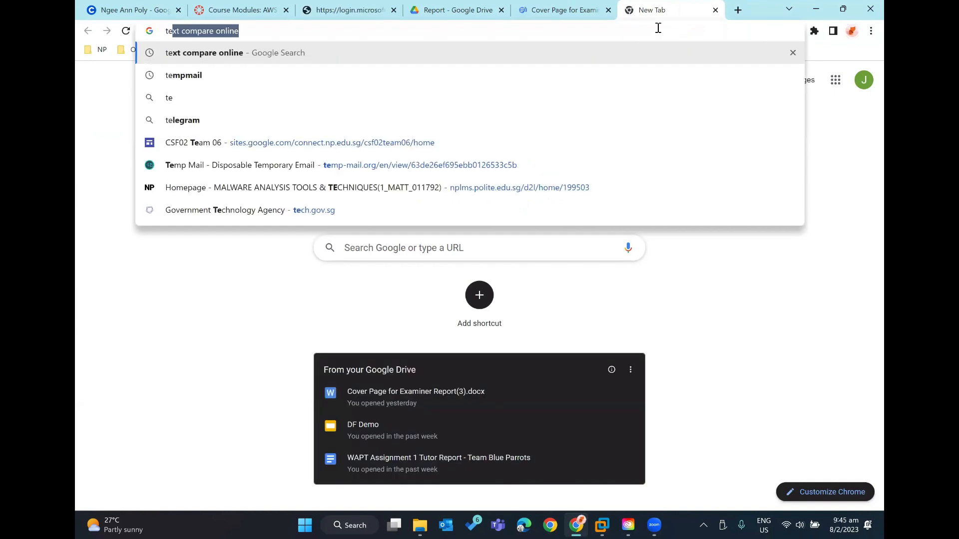
pyautogui.click(596, 58)
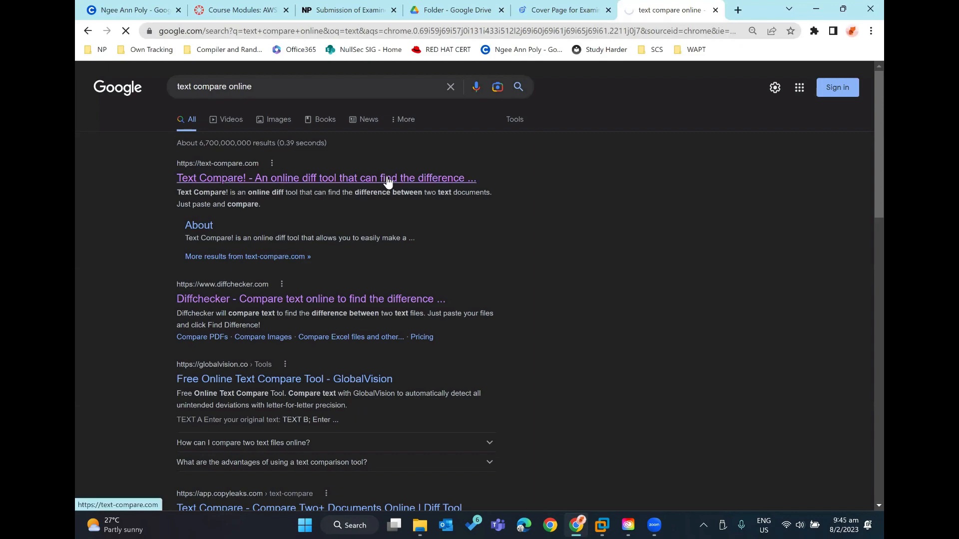
pyautogui.click(389, 179)
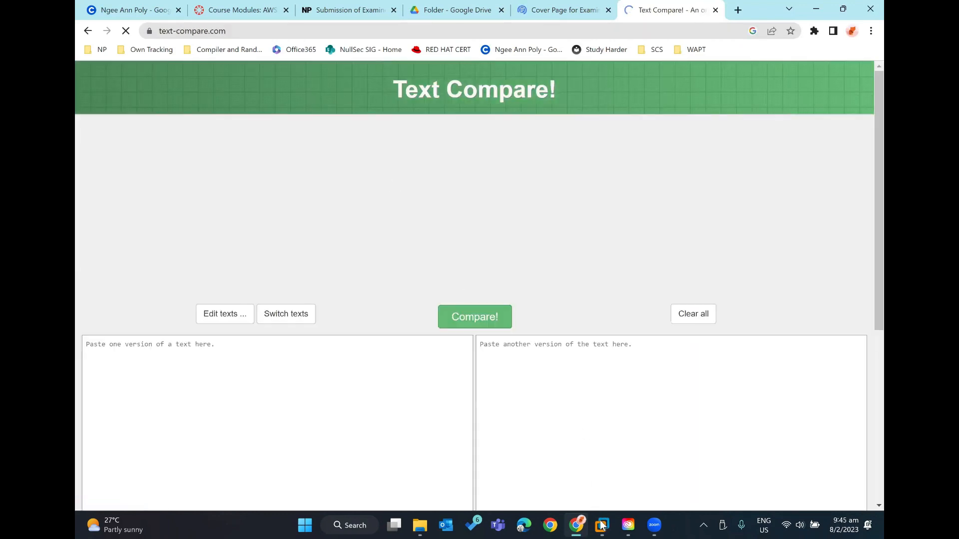
# Return to the virtual machine and open ImageMalware.dll.txt and MemoryMalware.dll.txt from the Desktop folder in Notepad.
pyautogui.moveTo(602, 526)
pyautogui.click(607, 445)
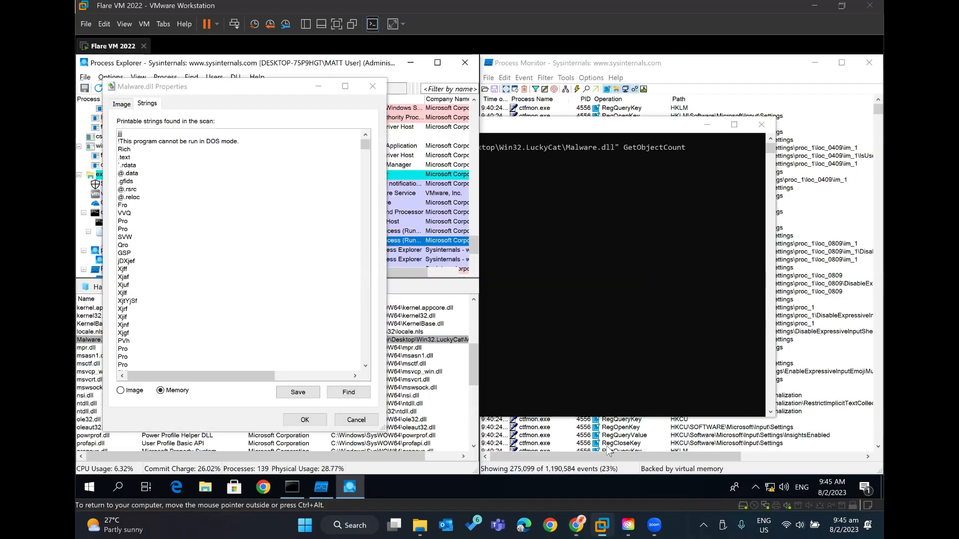
pyautogui.click(203, 228)
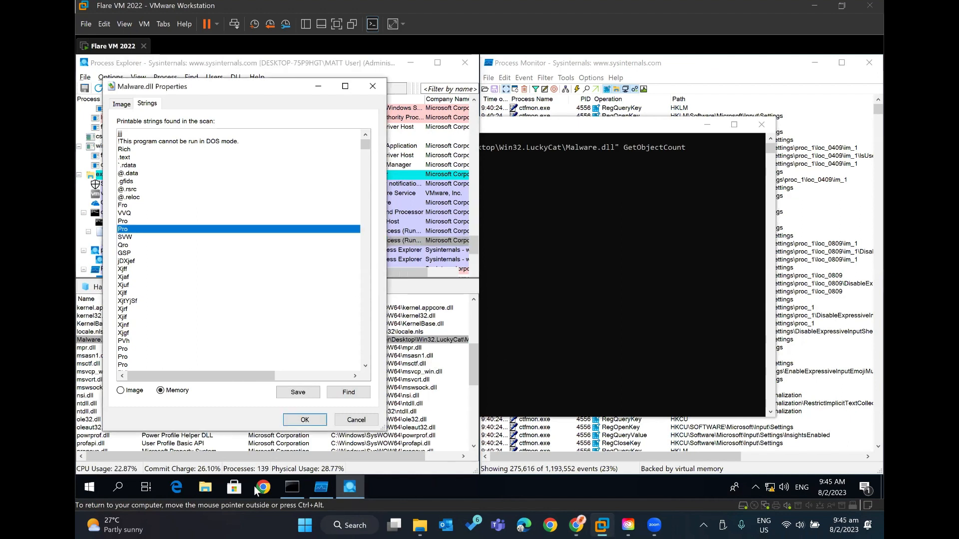
pyautogui.click(206, 489)
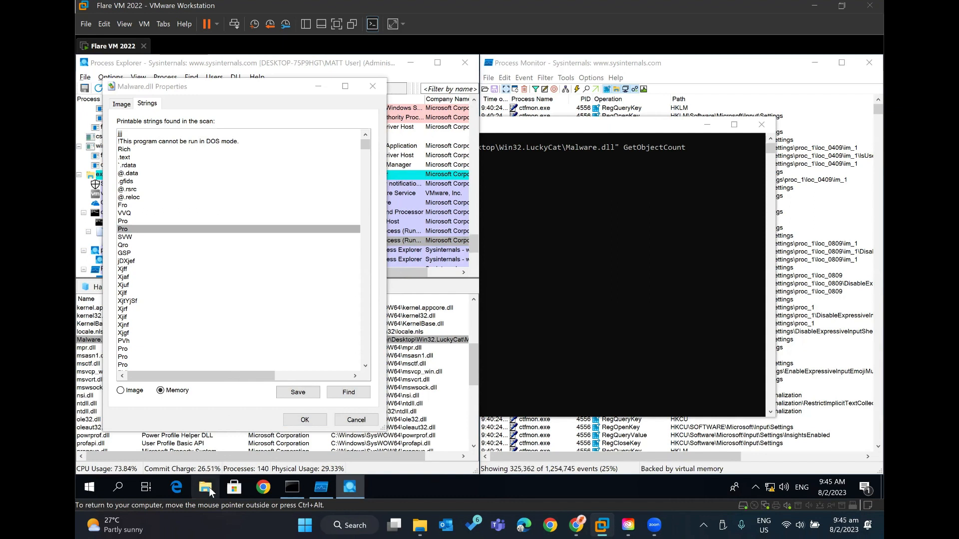
pyautogui.click(206, 488)
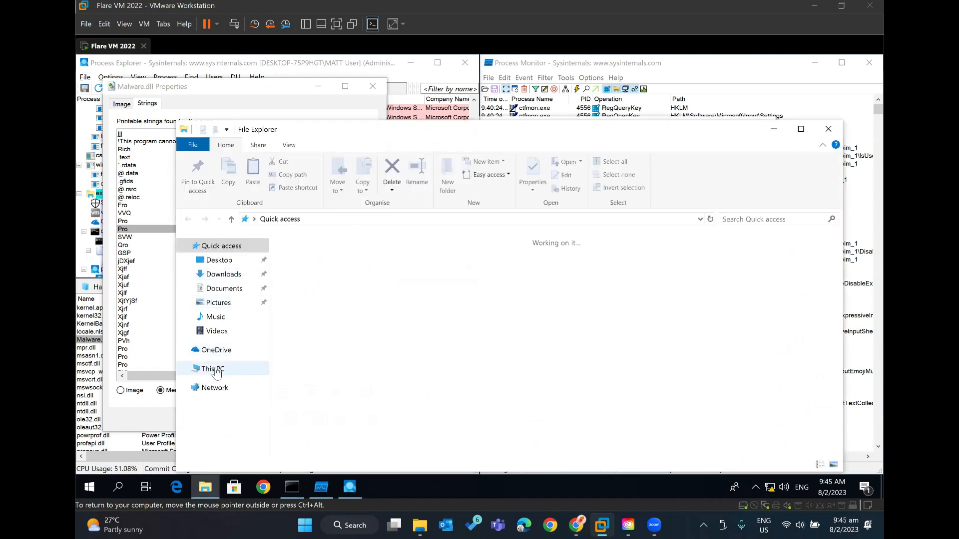
pyautogui.click(214, 368)
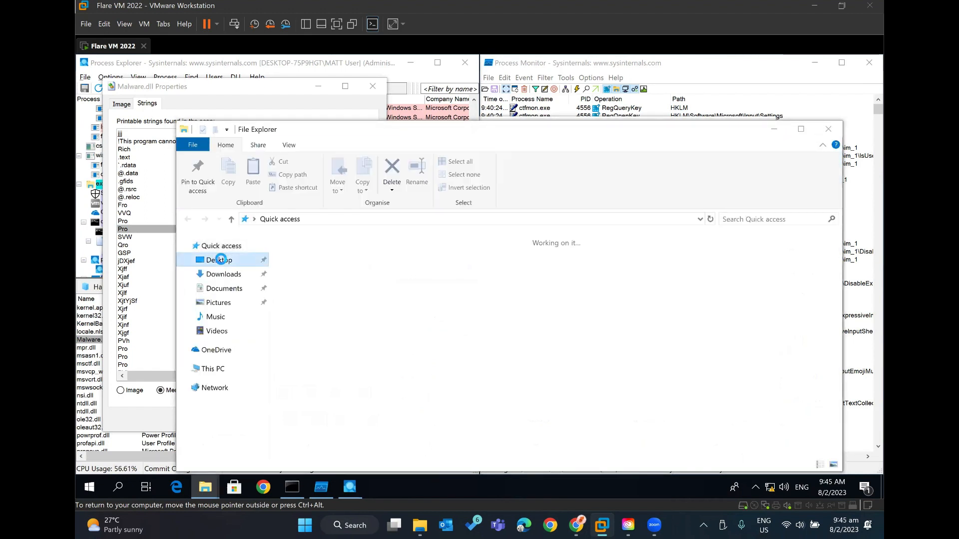
pyautogui.click(221, 260)
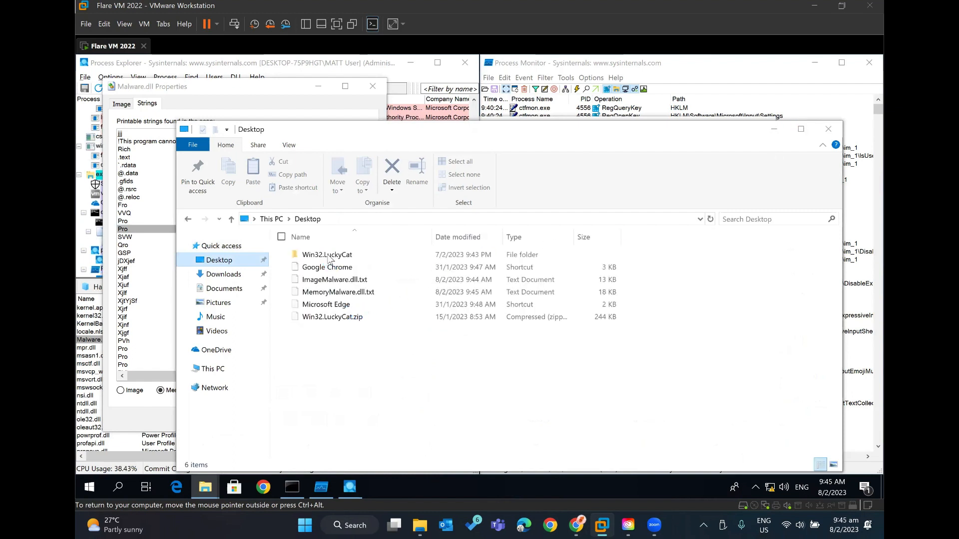
pyautogui.click(330, 283)
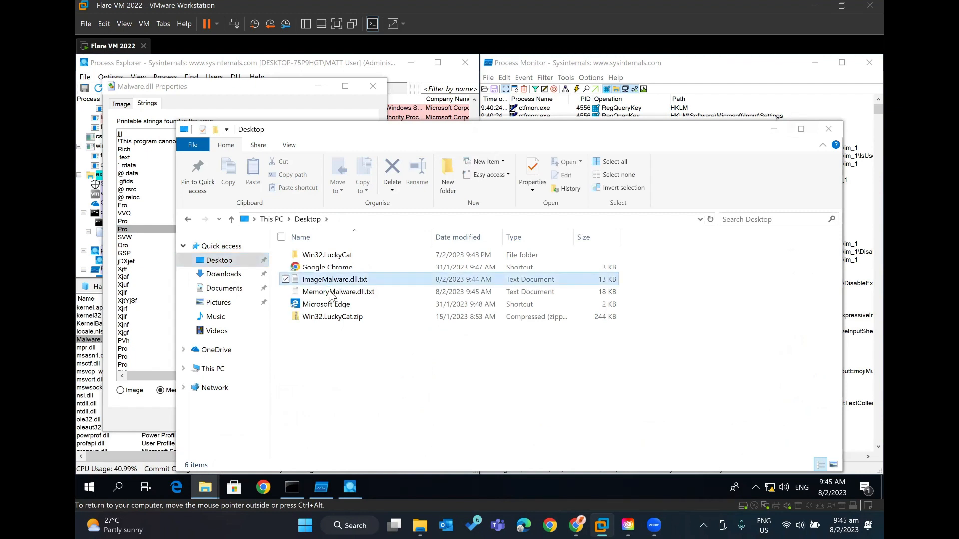
pyautogui.click(330, 292)
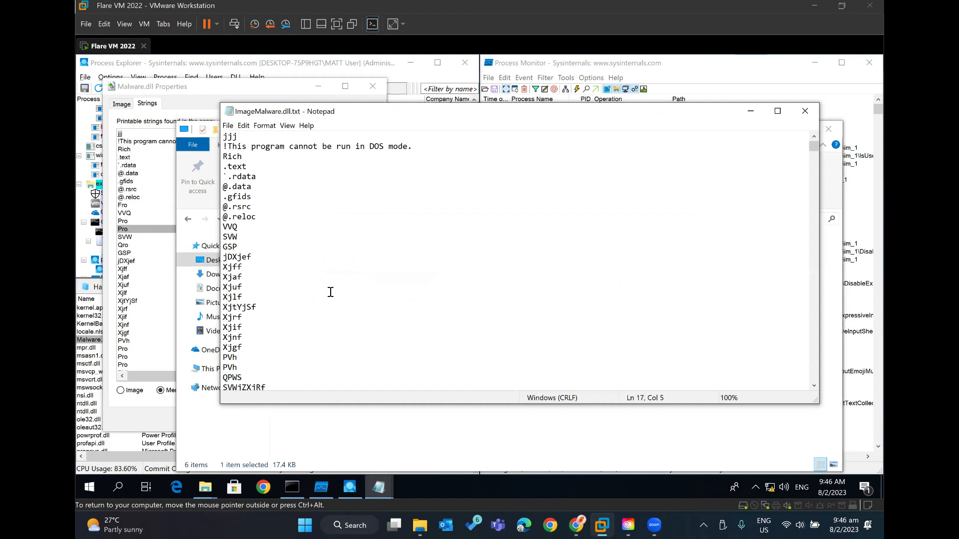
# Copy all the text of ImageMalware.dll.txt into the first text box of Text Compare in Chrome.
pyautogui.hotkey('ctrl', 'a')
pyautogui.click(575, 525)
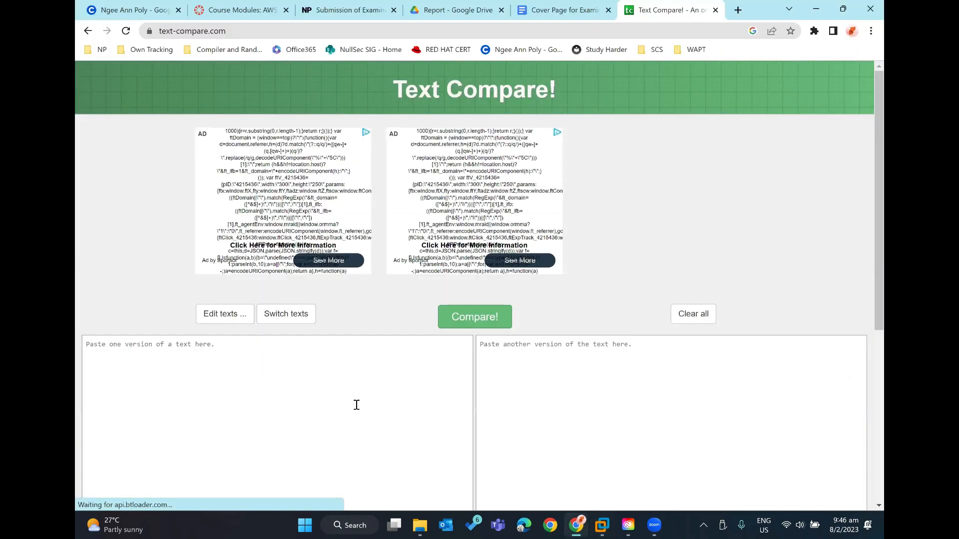
# Minimise ImageMalware.dll.txt in the virtual machine and try to copy all of MemoryMalware.dll.txt into Text Compare's second text box.
pyautogui.click(602, 525)
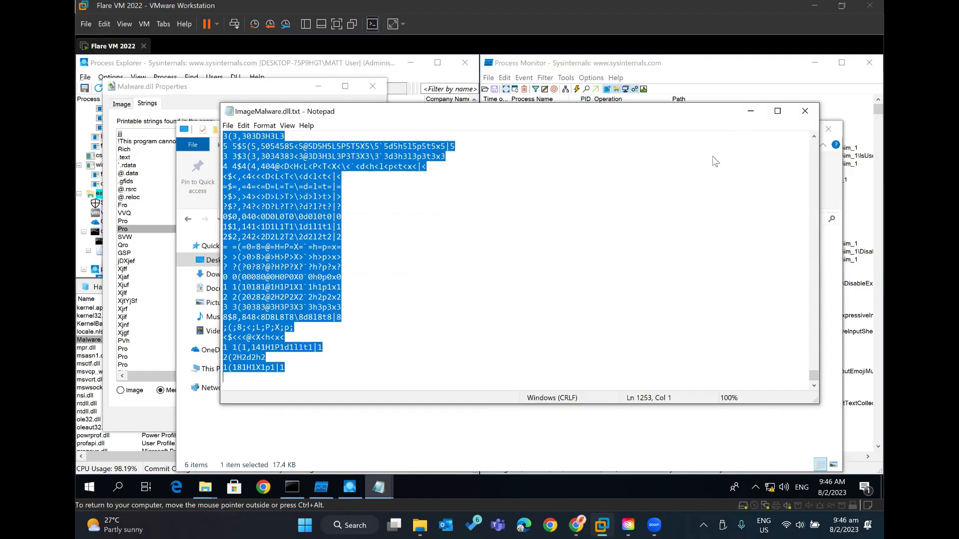
pyautogui.click(605, 337)
pyautogui.click(751, 112)
pyautogui.hotkey('ctrl', 'a')
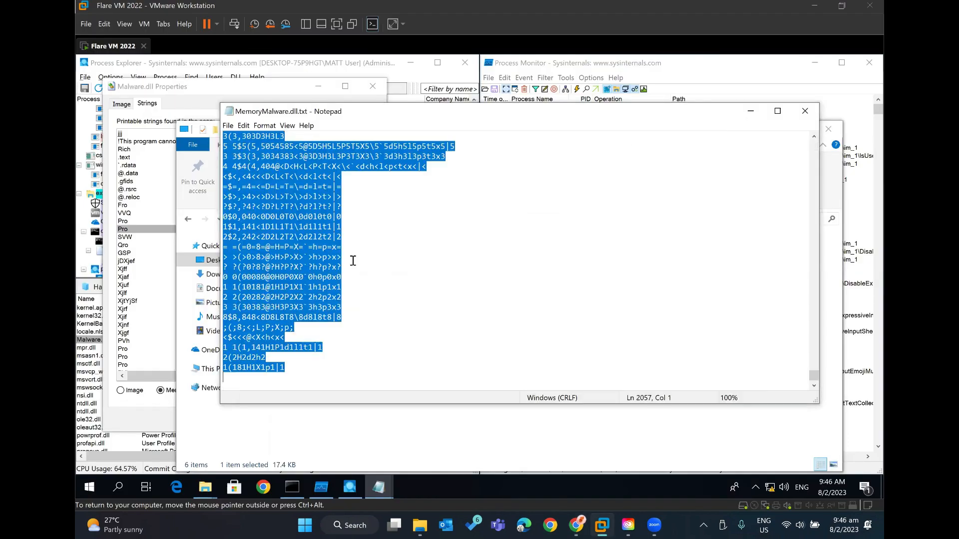
pyautogui.moveTo(577, 525)
pyautogui.click(607, 448)
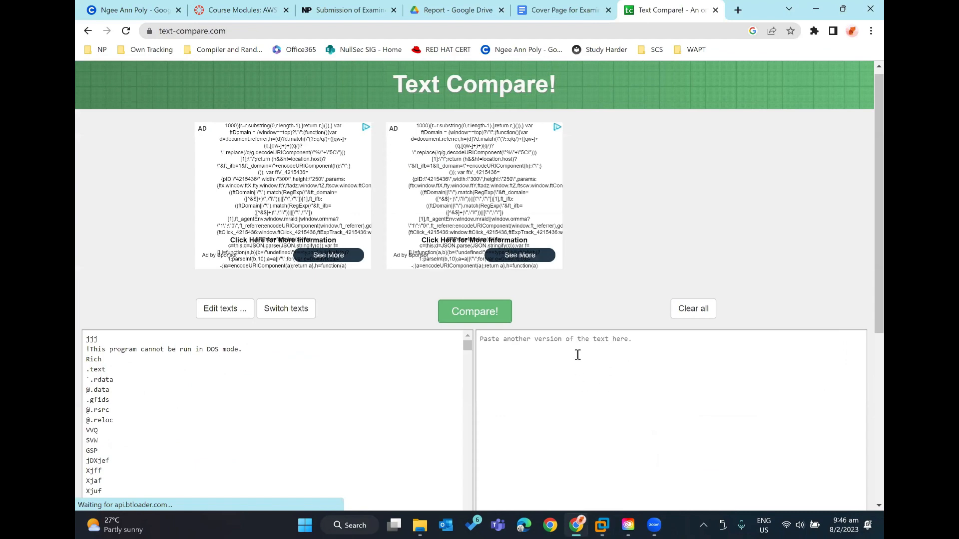
pyautogui.click(577, 355)
pyautogui.scroll(-4, 589, 373)
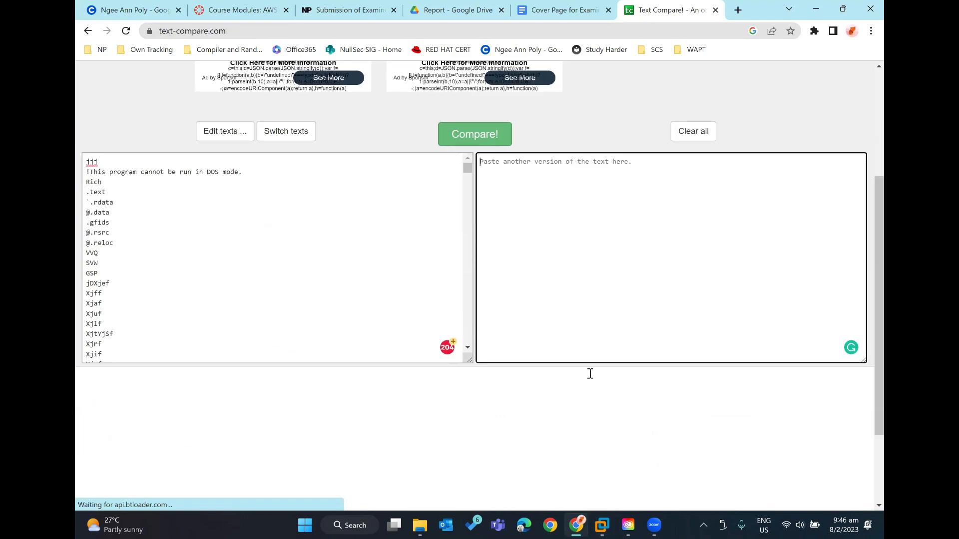
pyautogui.scroll(1, 591, 378)
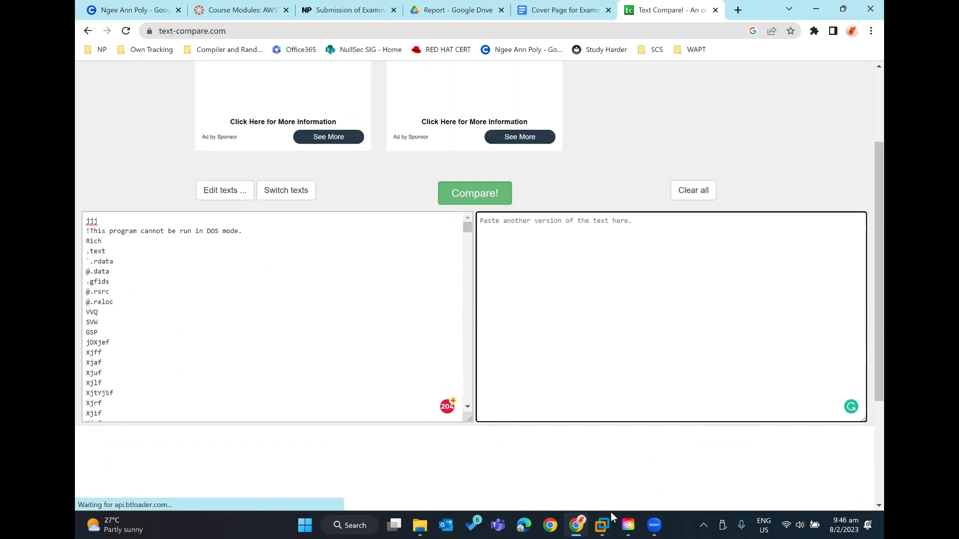
# Copy all the text of MemoryMalware.dll.txt from the virtual machine into Text Compare's second text box and run the comparison.
pyautogui.moveTo(610, 524)
pyautogui.click(606, 451)
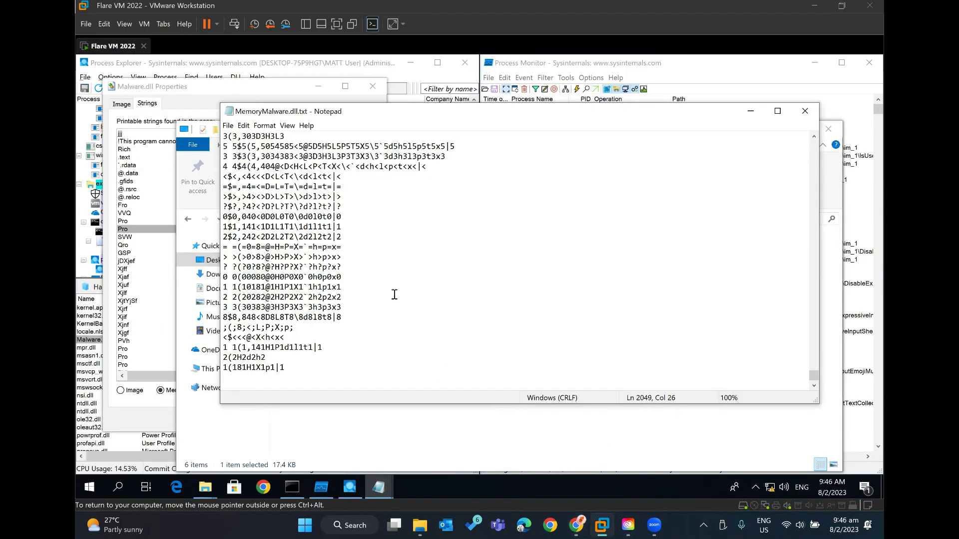
pyautogui.hotkey('ctrl', 'a')
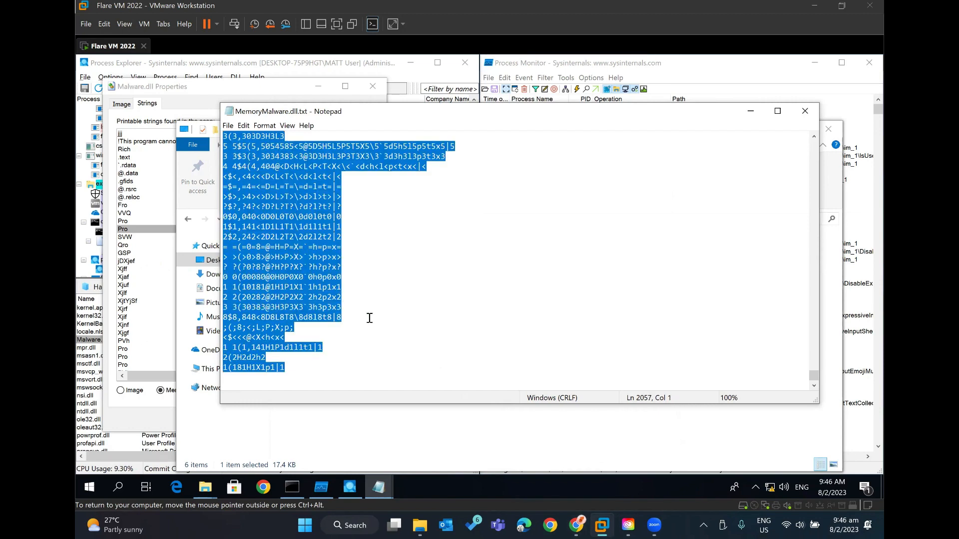
pyautogui.click(576, 525)
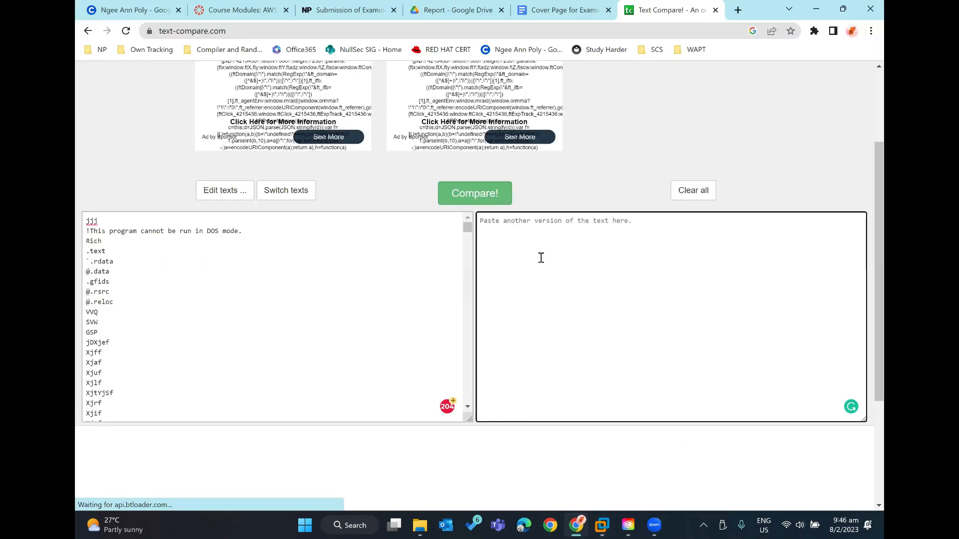
pyautogui.hotkey('ctrl', 'v')
pyautogui.click(458, 194)
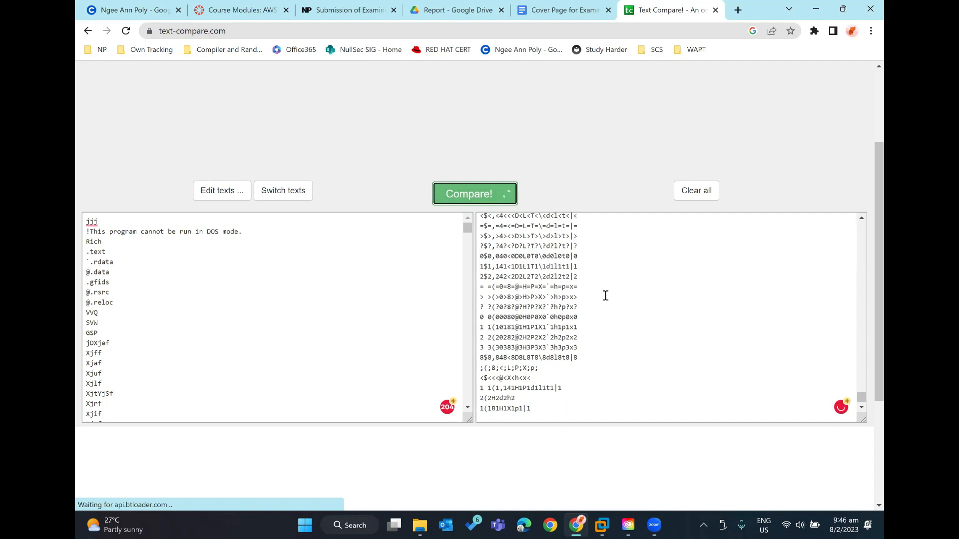
pyautogui.scroll(1, 605, 296)
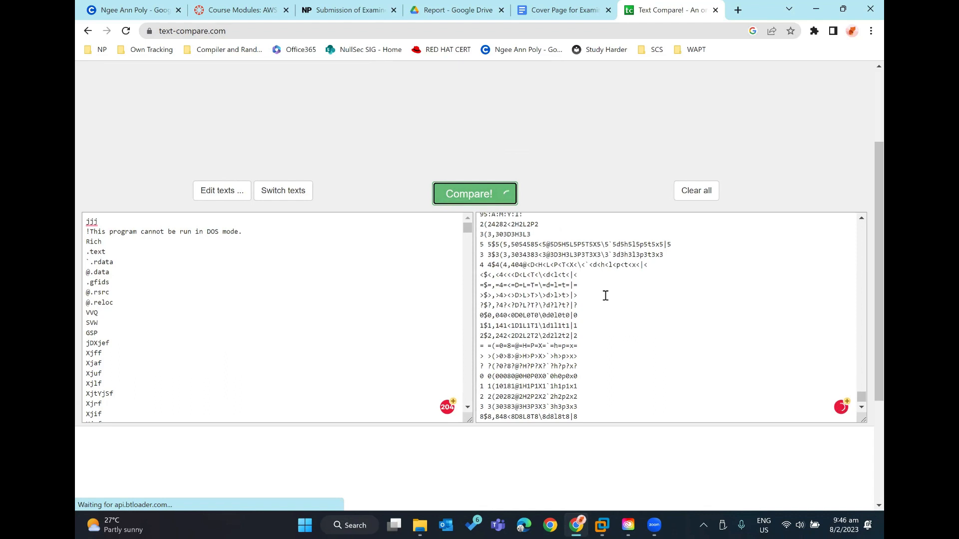
pyautogui.scroll(20, 606, 297)
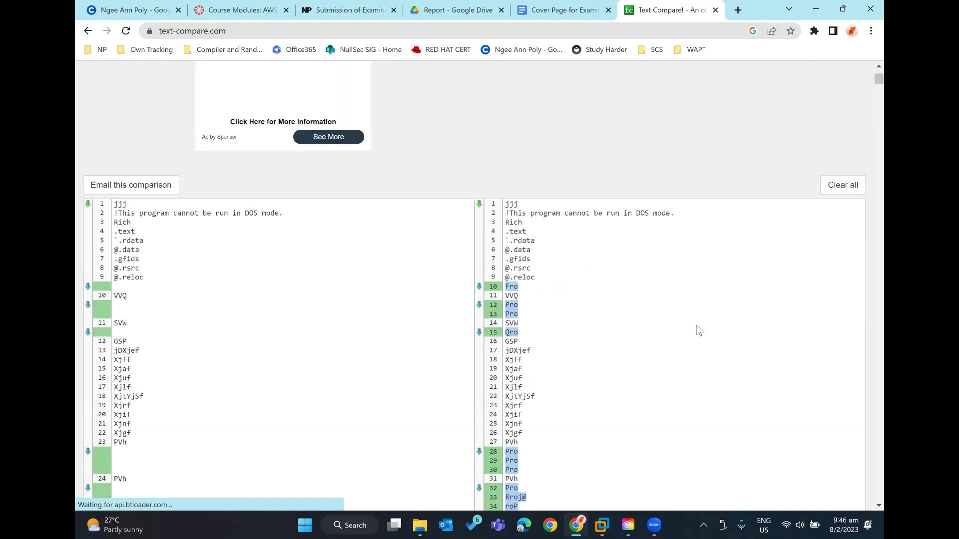
# Examine the differences between the image and memory strings throughout the comparison result.
pyautogui.scroll(-3, 698, 331)
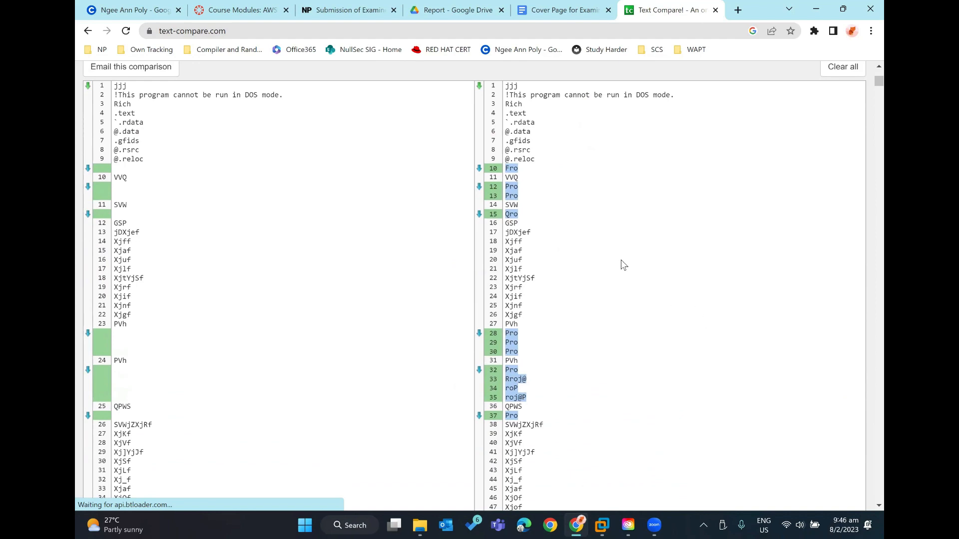
pyautogui.scroll(-5, 574, 207)
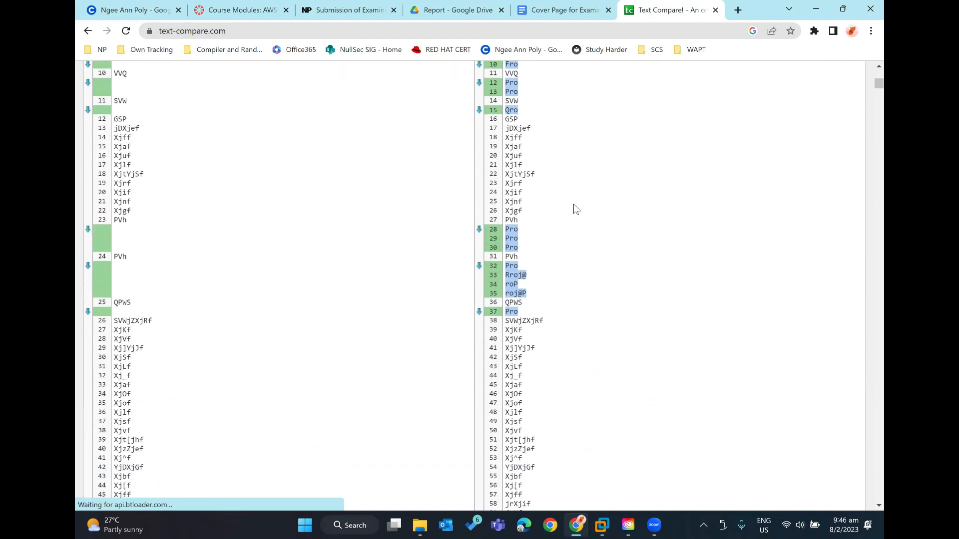
pyautogui.scroll(-8, 574, 209)
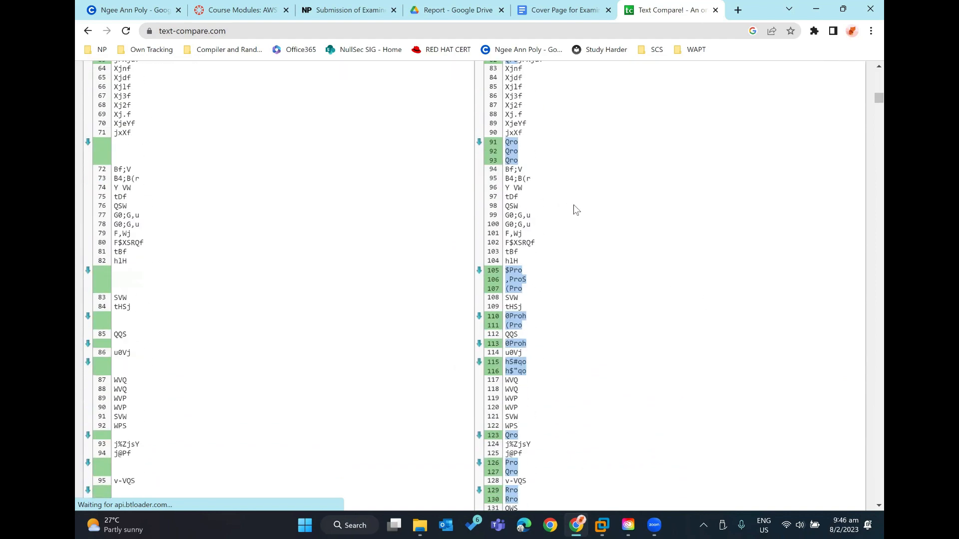
pyautogui.scroll(-5, 575, 210)
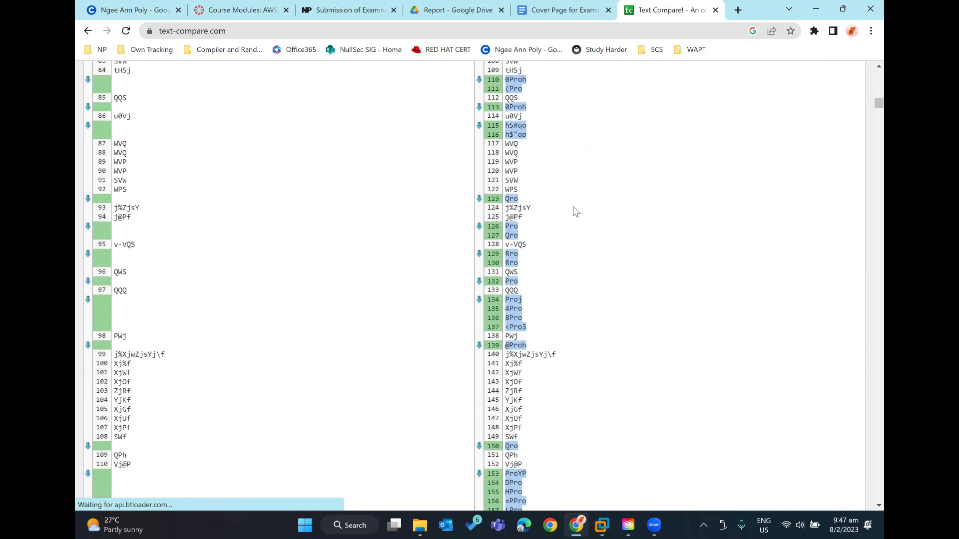
pyautogui.scroll(-10, 573, 207)
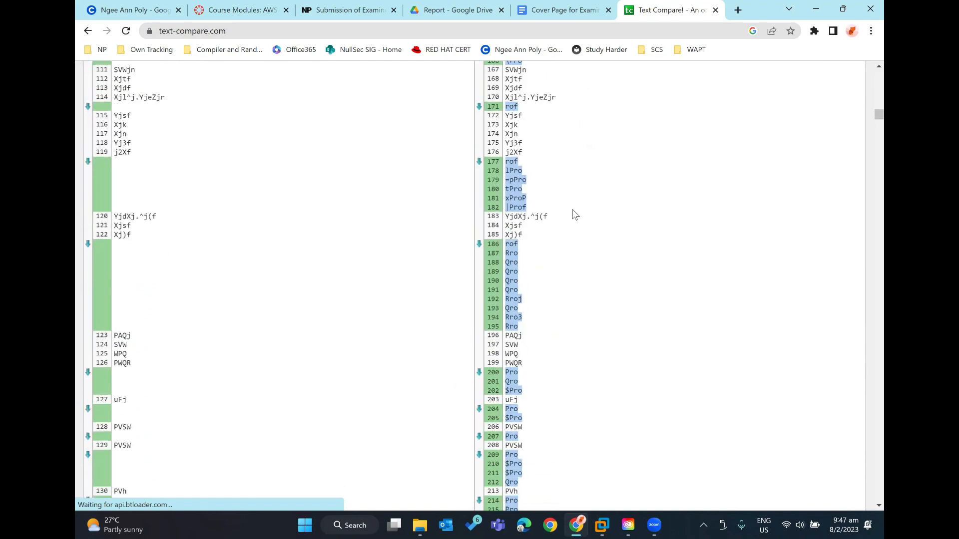
pyautogui.scroll(-20, 574, 214)
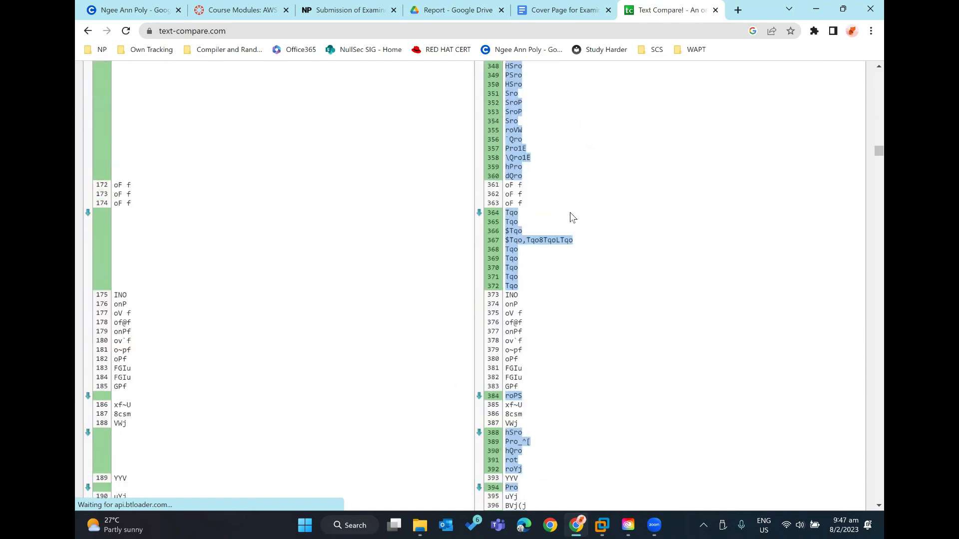
pyautogui.scroll(-20, 570, 216)
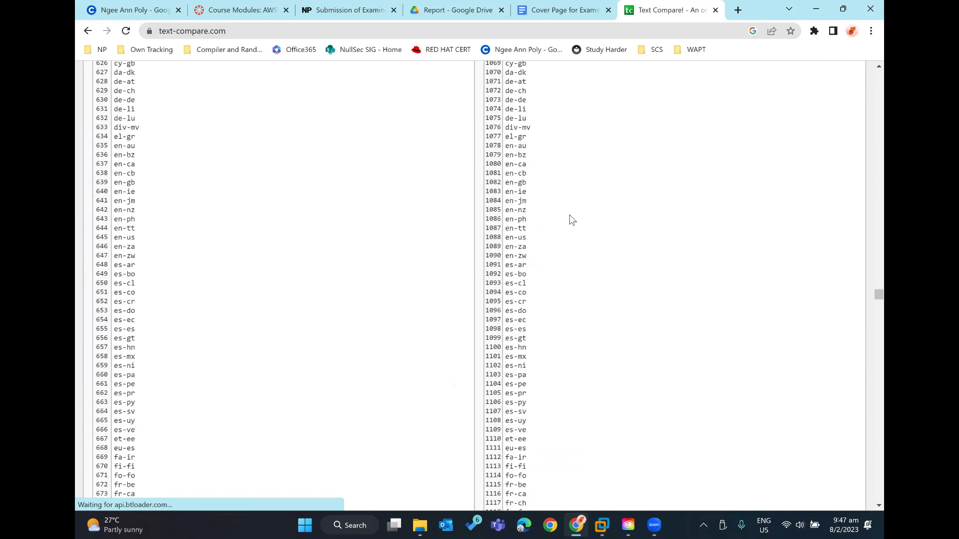
pyautogui.scroll(-20, 572, 220)
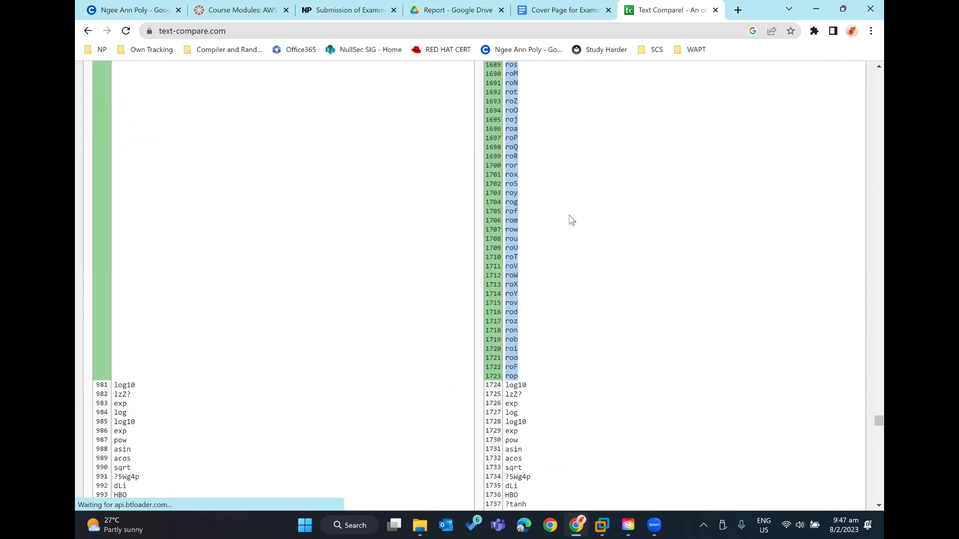
pyautogui.scroll(-20, 572, 221)
pyautogui.scroll(-20, 572, 220)
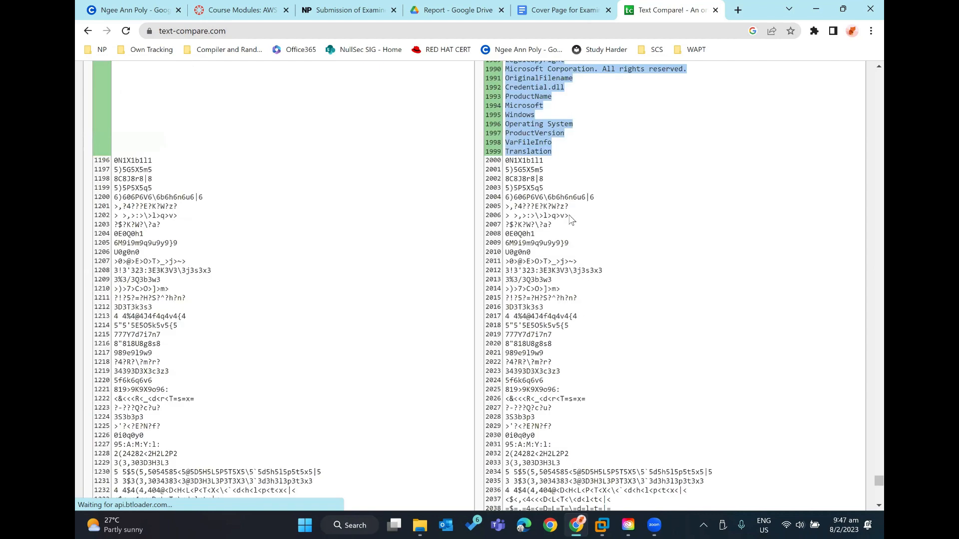
# Highlight the memory-only strings for the rundll32.exe path, FileDescription, Windows Credential Manager and Credential.dll, and check the rest of the comparison.
pyautogui.scroll(6, 571, 220)
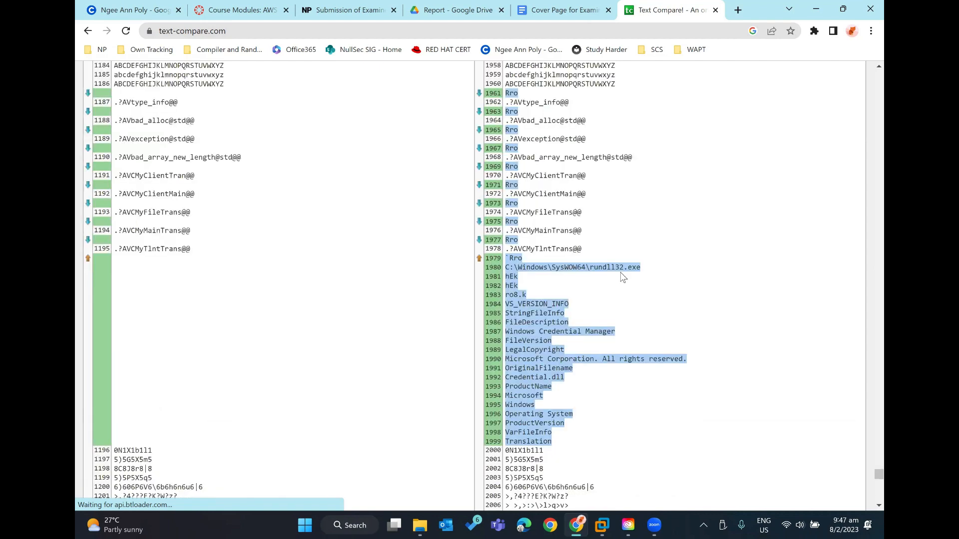
pyautogui.moveTo(639, 267); pyautogui.dragTo(521, 268)
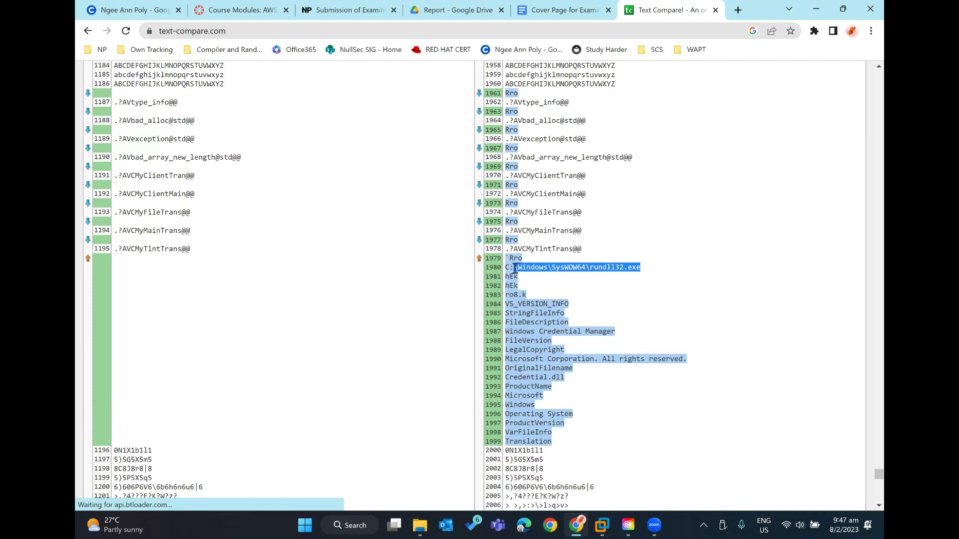
pyautogui.click(555, 281)
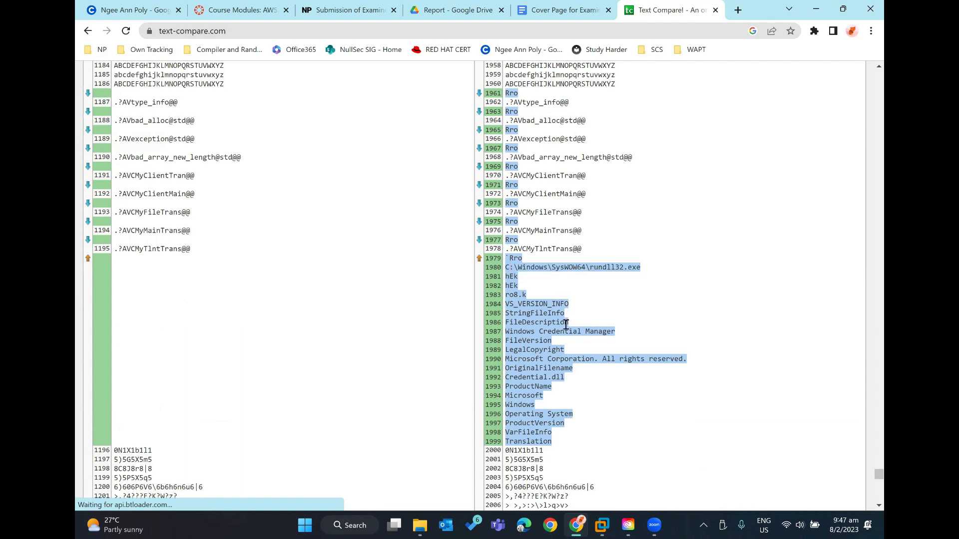
pyautogui.moveTo(566, 325); pyautogui.dragTo(497, 323)
pyautogui.moveTo(615, 332); pyautogui.dragTo(493, 328)
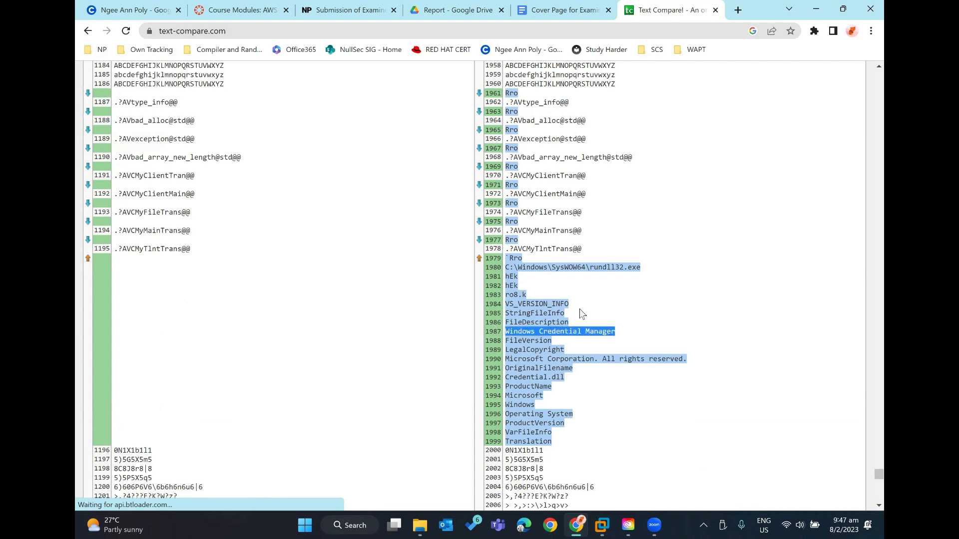
pyautogui.scroll(-1, 580, 310)
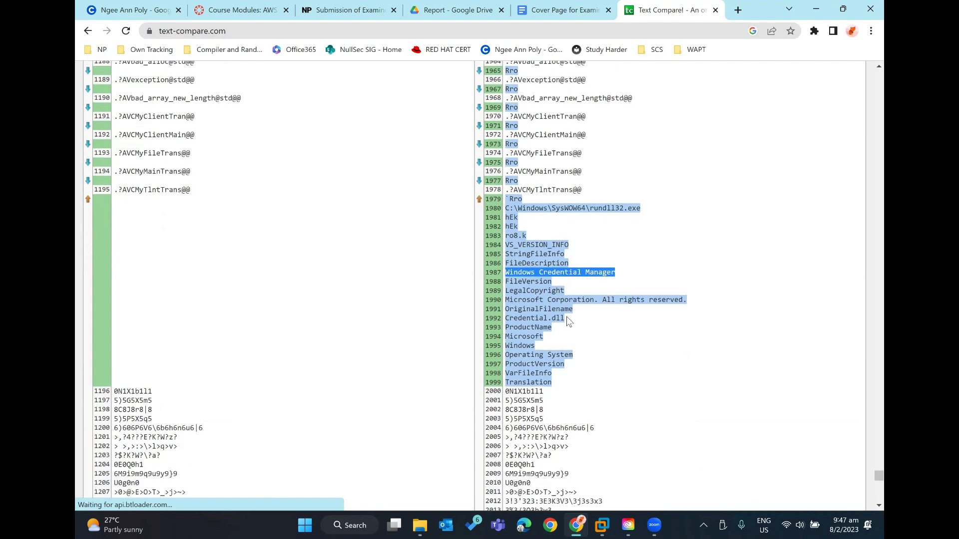
pyautogui.moveTo(567, 320); pyautogui.dragTo(516, 322)
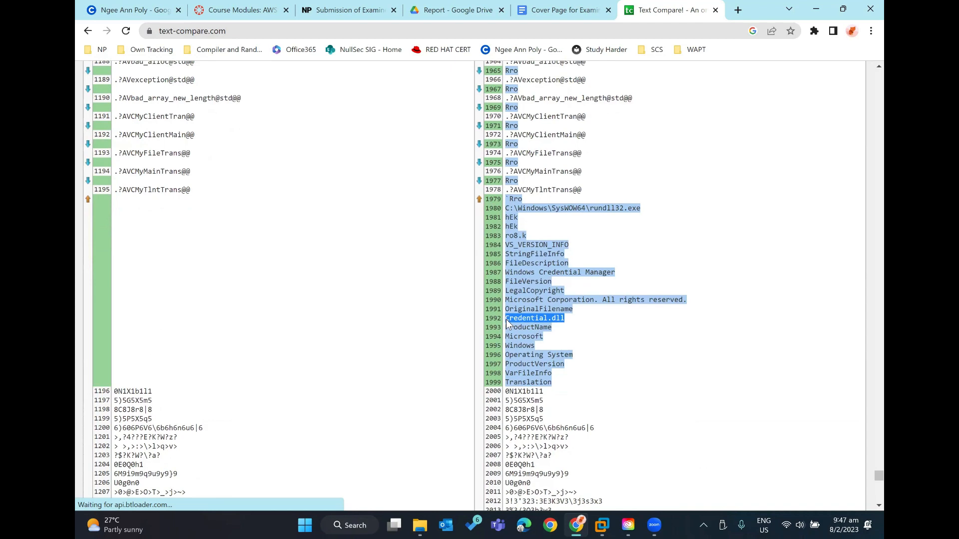
pyautogui.scroll(-1, 583, 304)
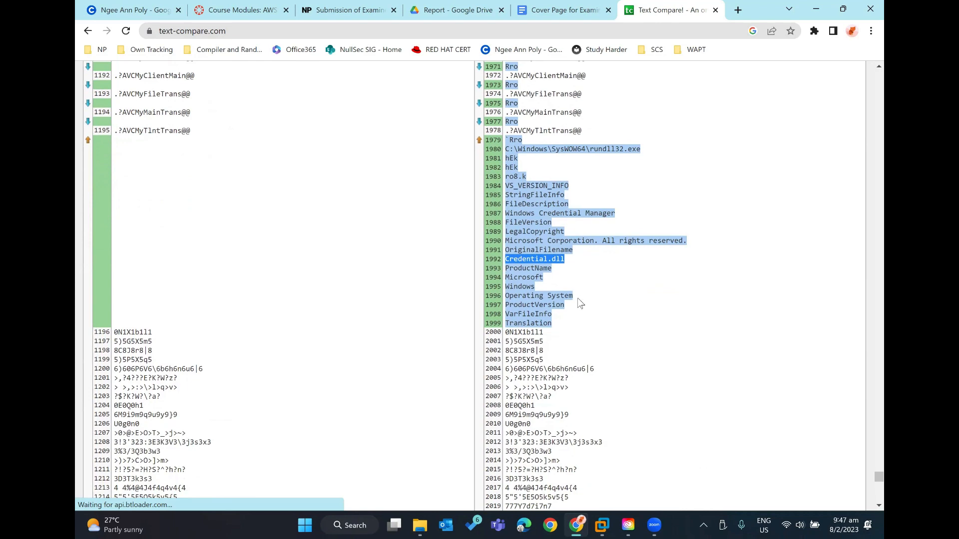
pyautogui.scroll(-12, 580, 304)
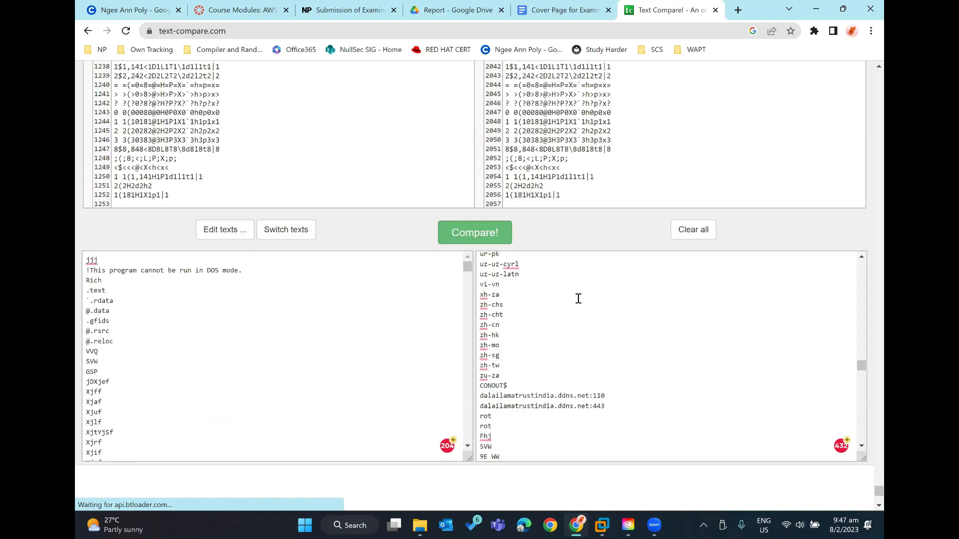
pyautogui.scroll(5, 644, 231)
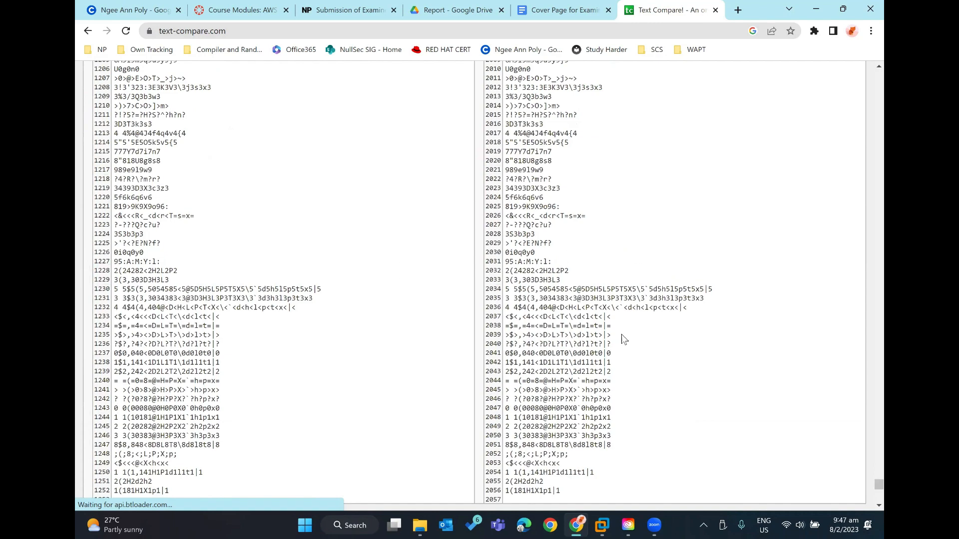
# Return to the virtual machine, clear away the MemoryMalware.dll.txt and Desktop folder windows, and close the Malware.dll properties.
pyautogui.moveTo(612, 525)
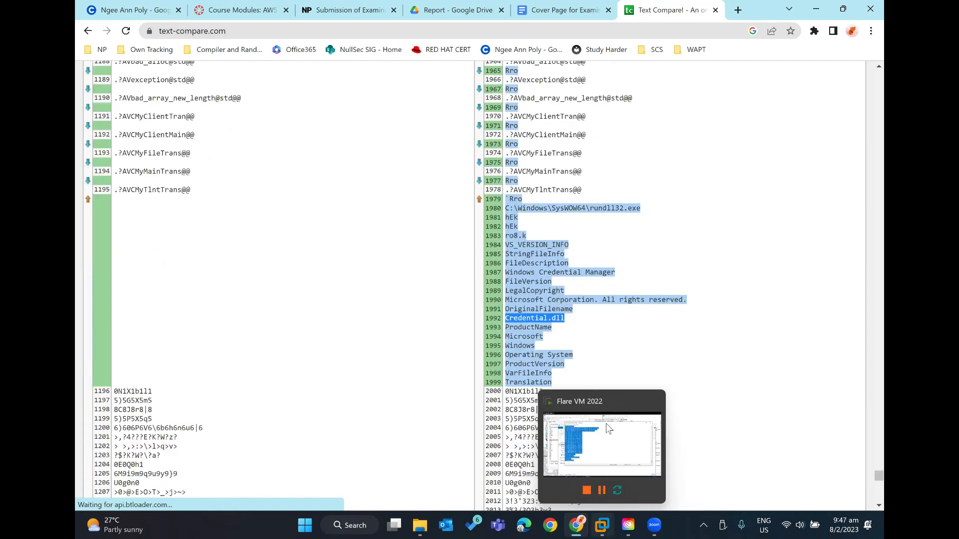
pyautogui.click(609, 442)
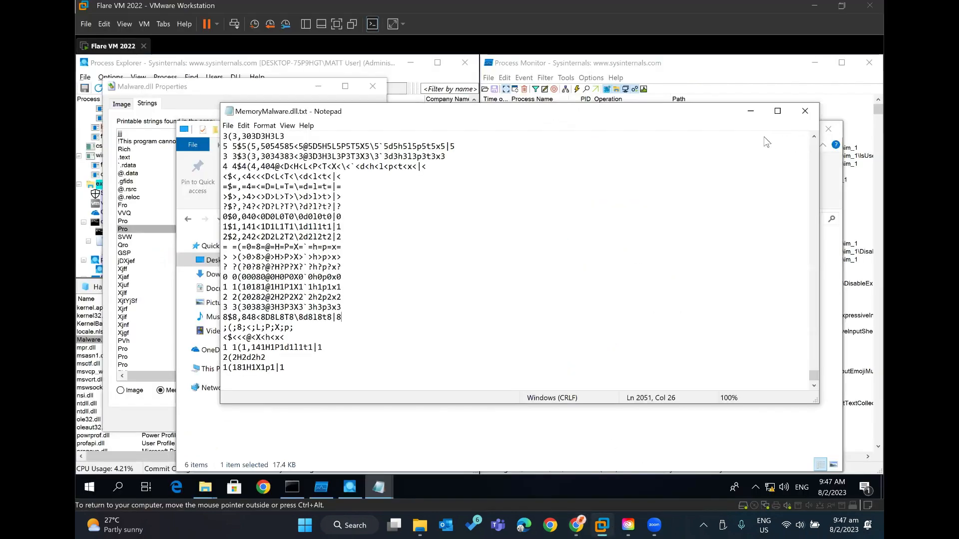
pyautogui.click(823, 132)
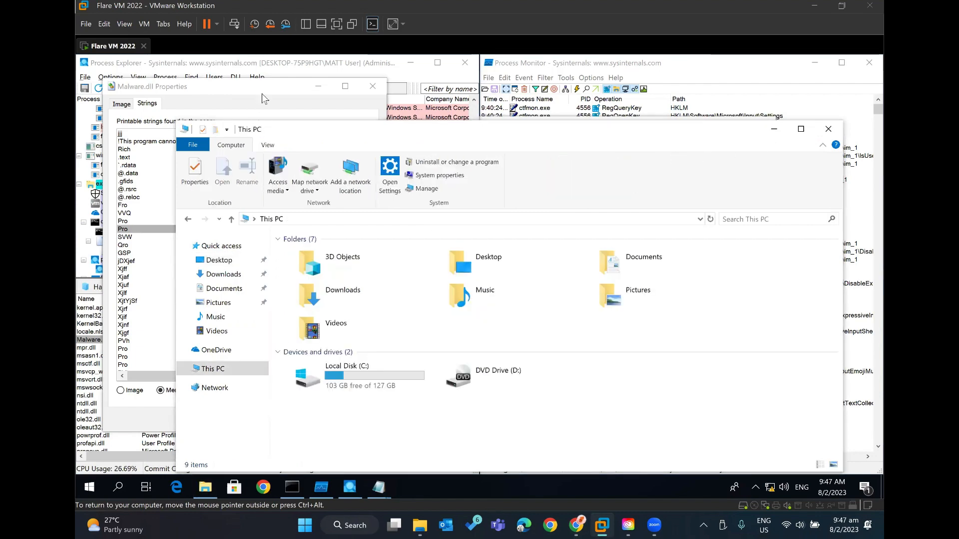
pyautogui.click(263, 91)
pyautogui.click(372, 87)
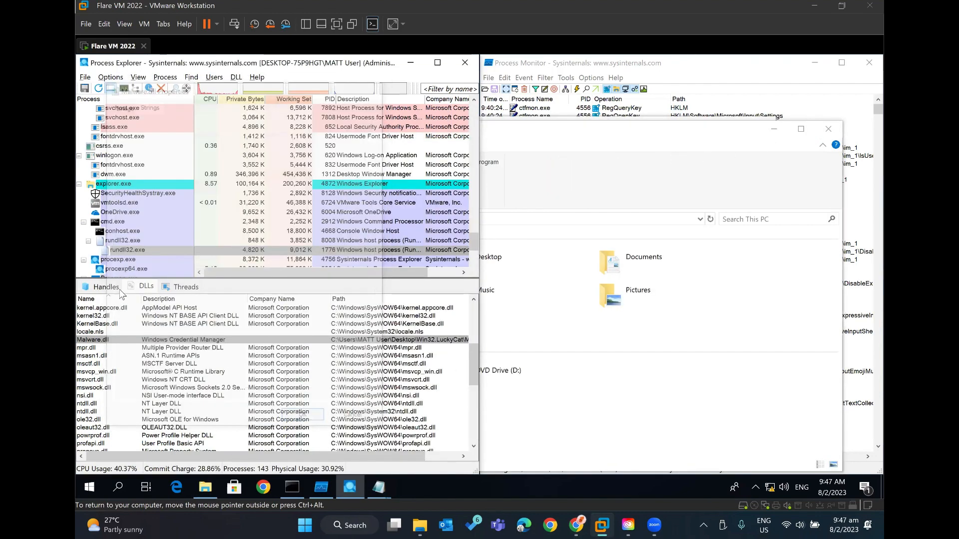
# Show the handles of the selected rundll32.exe process in Process Explorer and review the files, registry keys and mutants.
pyautogui.click(113, 294)
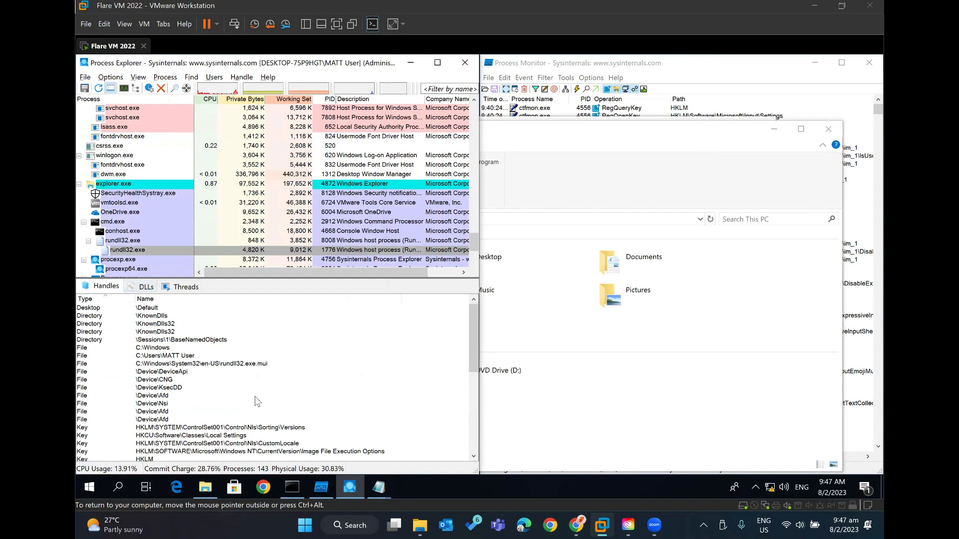
pyautogui.scroll(-10, 257, 402)
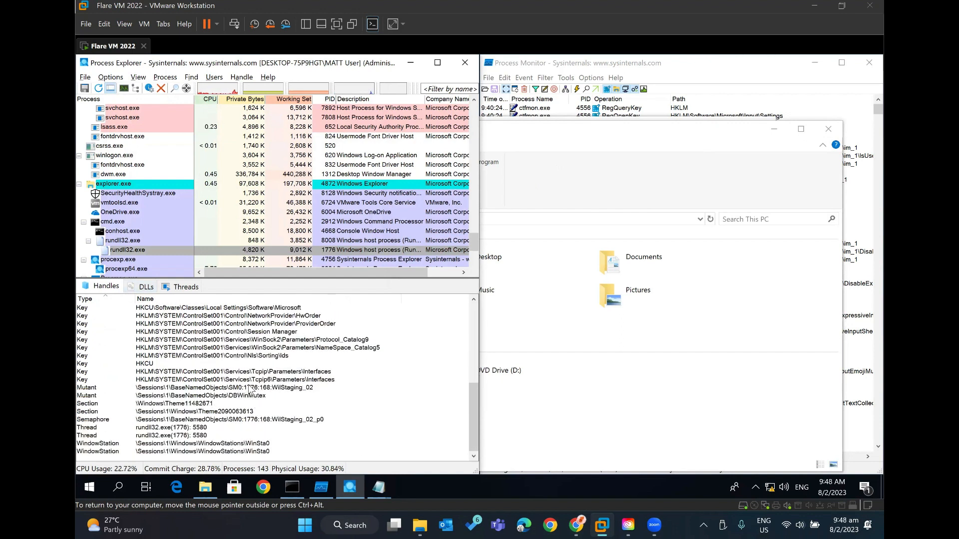
# Check the WilStaging_02 and DBWinMutex mutants, then open the DBWinMutex properties and select its full name.
pyautogui.click(251, 389)
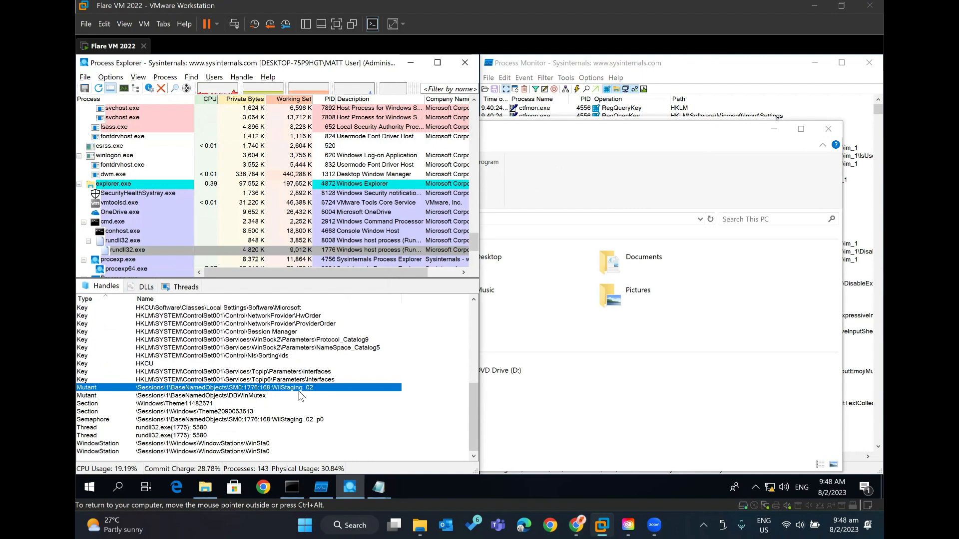
pyautogui.scroll(-1, 301, 396)
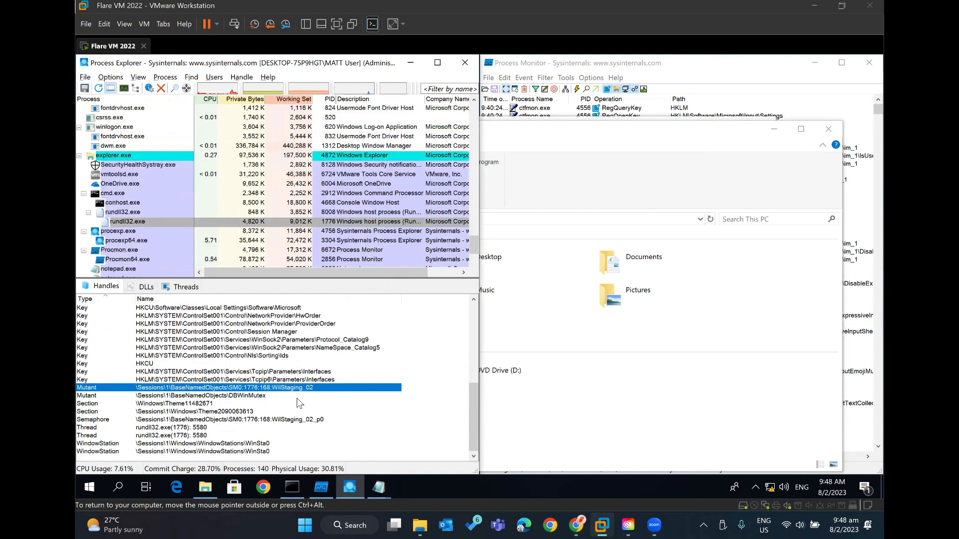
pyautogui.click(296, 398)
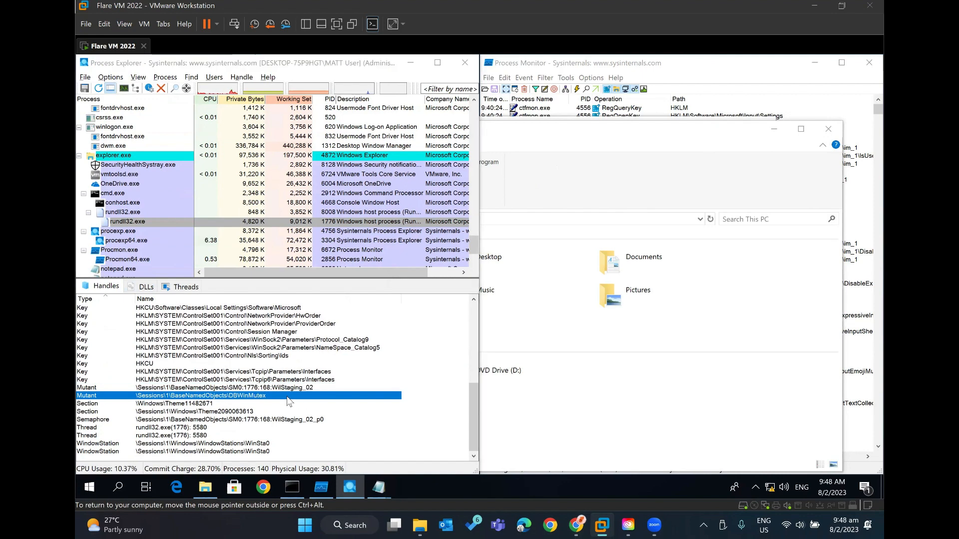
pyautogui.doubleClick(288, 398)
pyautogui.click(294, 276)
pyautogui.moveTo(294, 278); pyautogui.dragTo(107, 278)
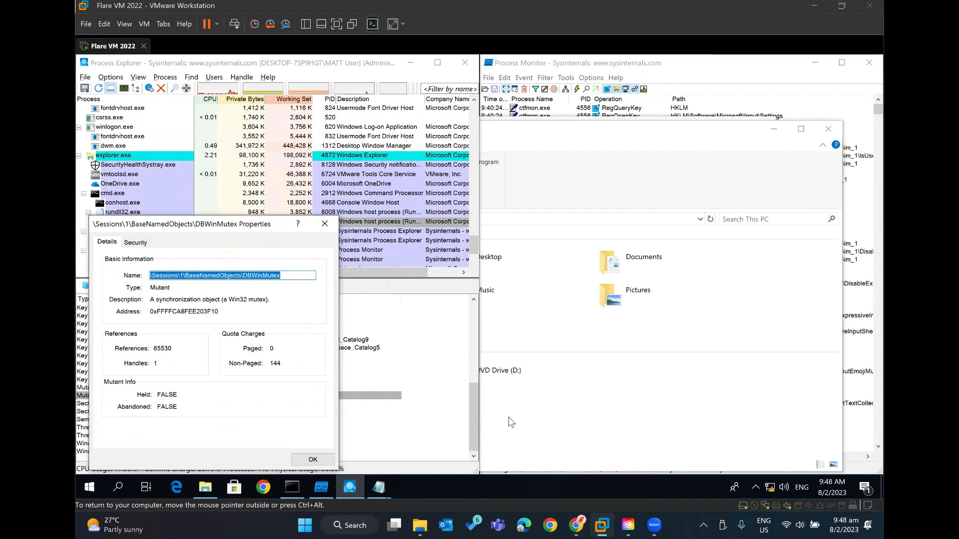
# Search MemoryMalware.dll.txt downward and upward for "\Sessions\1\BaseNamedObjects\SM0:6880:168:WilStaging_02".
pyautogui.moveTo(377, 480)
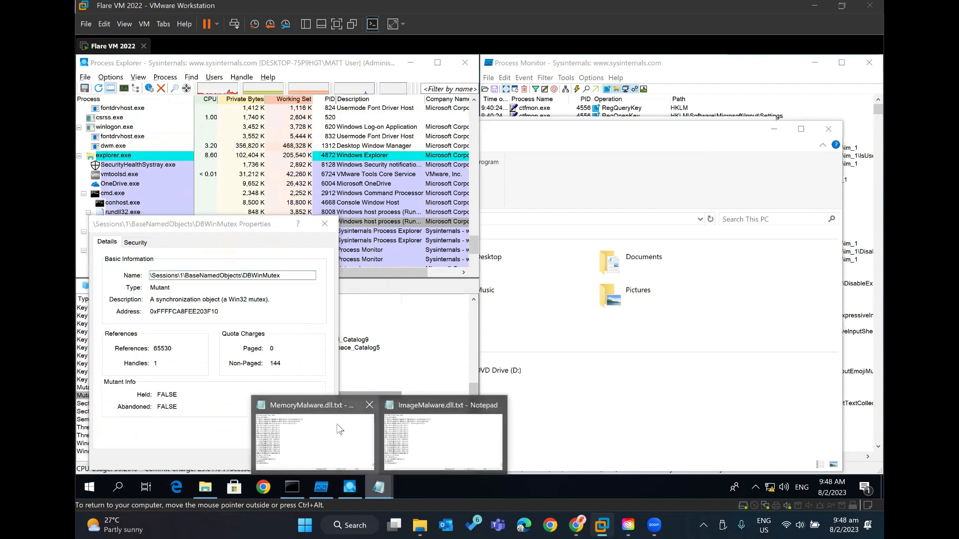
pyautogui.moveTo(431, 423)
pyautogui.click(349, 424)
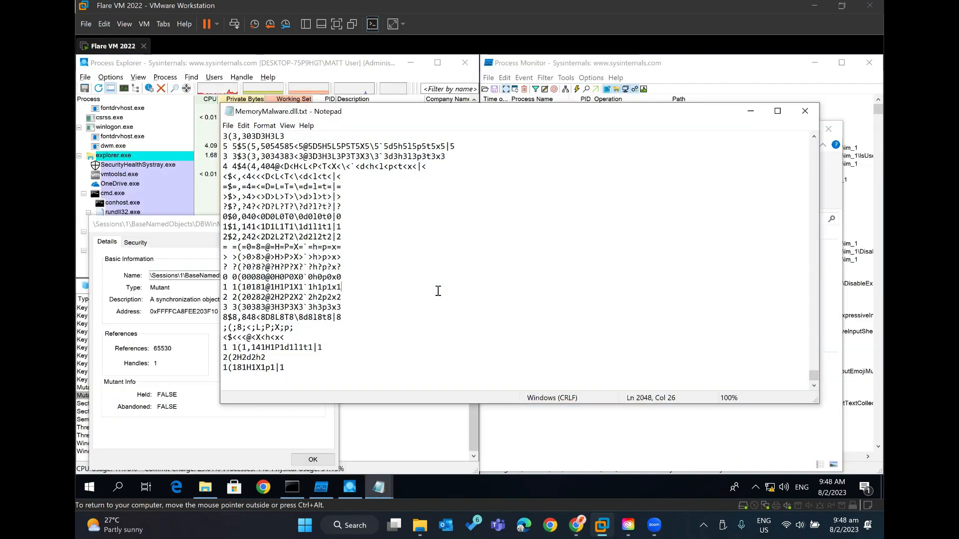
pyautogui.hotkey('ctrl', 'f')
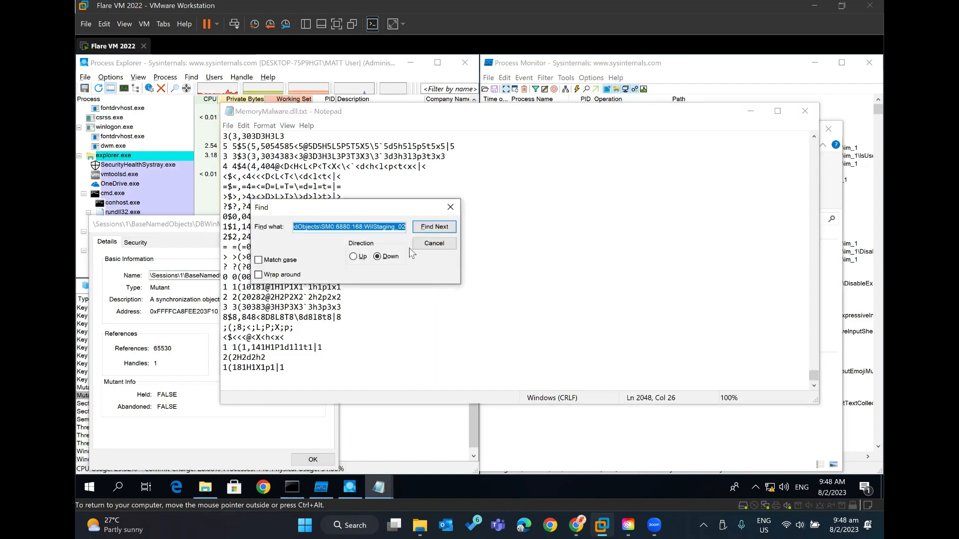
pyautogui.click(439, 231)
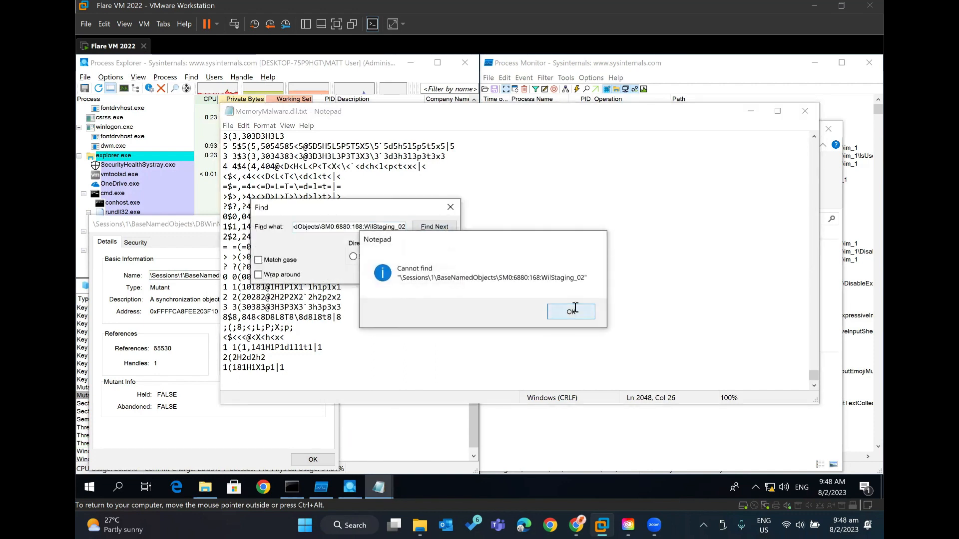
pyautogui.click(568, 311)
pyautogui.click(354, 257)
pyautogui.click(431, 228)
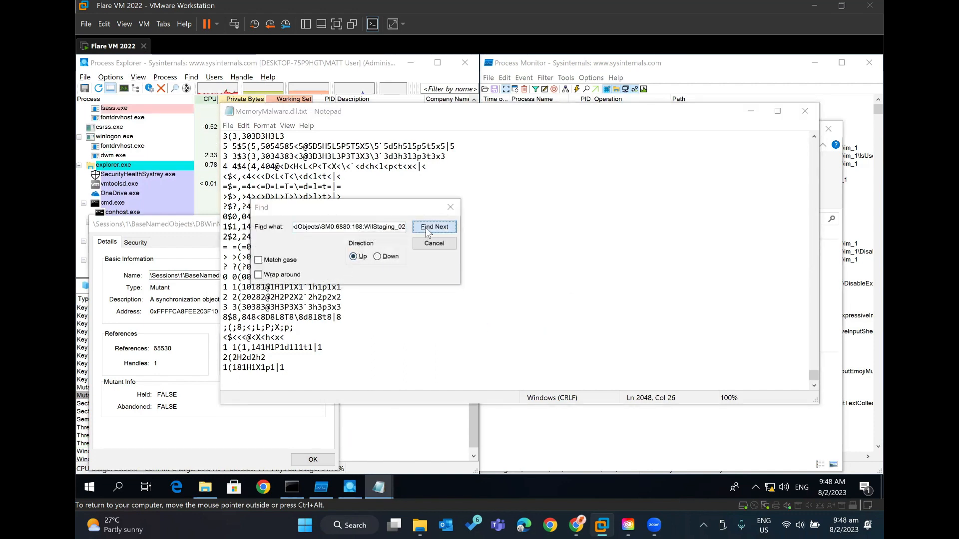
pyautogui.click(571, 312)
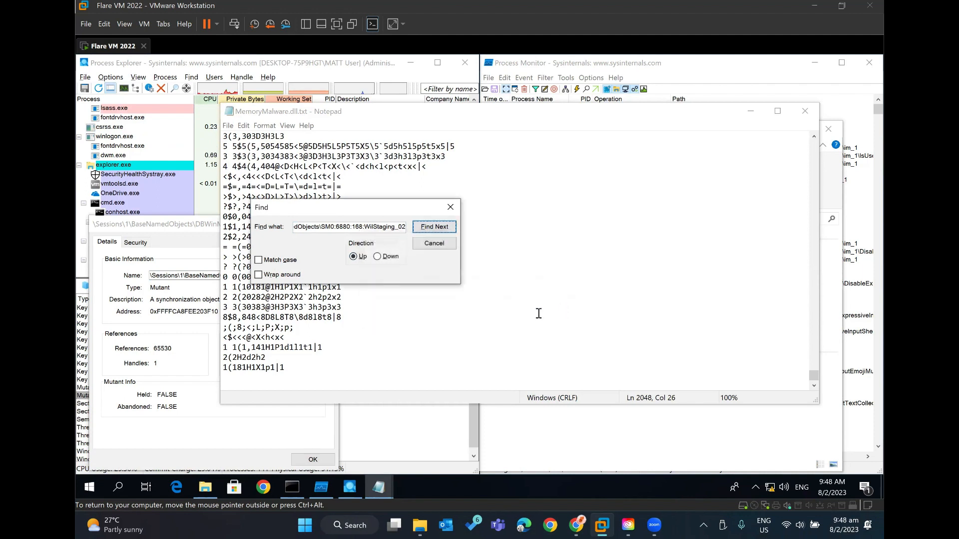
pyautogui.click(451, 207)
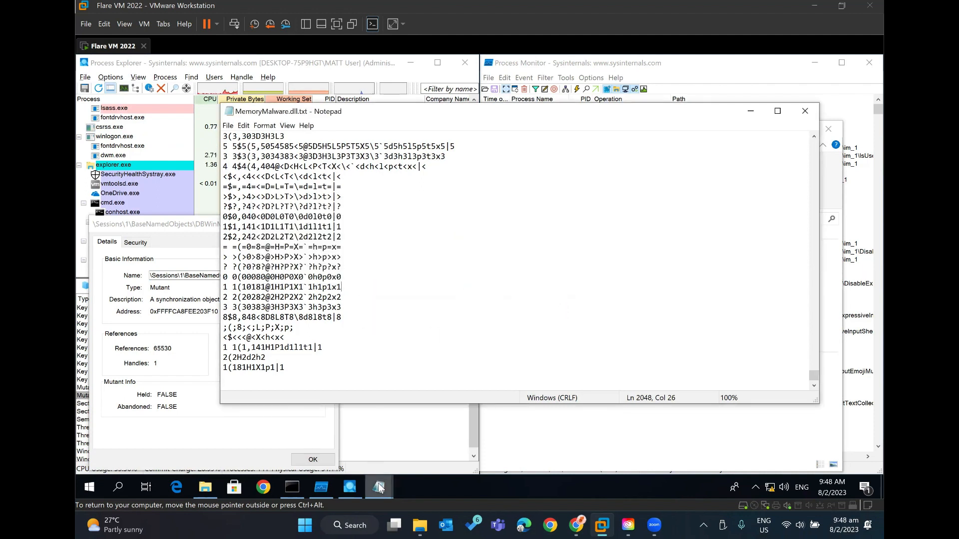
# Search ImageMalware.dll.txt downward and upward for "\Sessions\1\BaseNamedObjects\SM0:6880:168:WilStaging_02".
pyautogui.moveTo(379, 488)
pyautogui.click(450, 422)
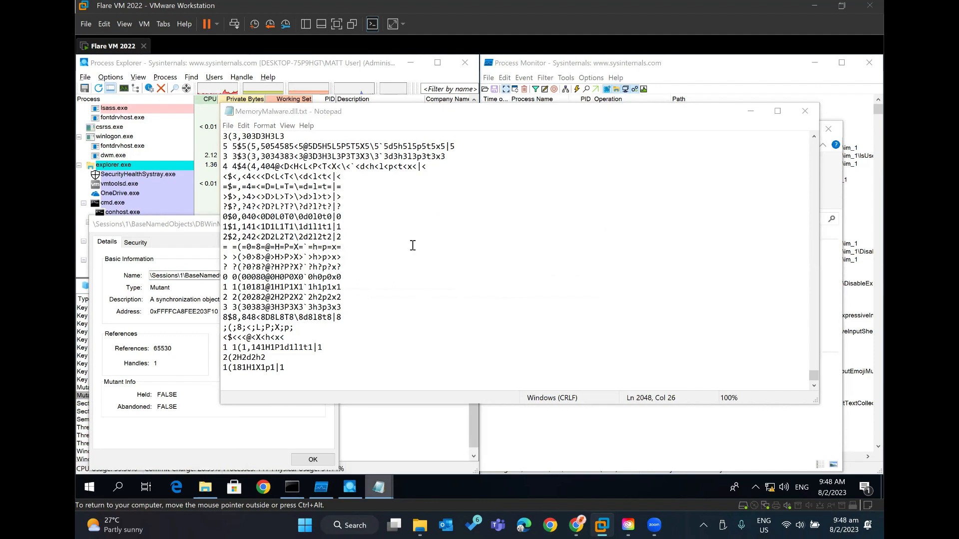
pyautogui.hotkey('ctrl', 'f')
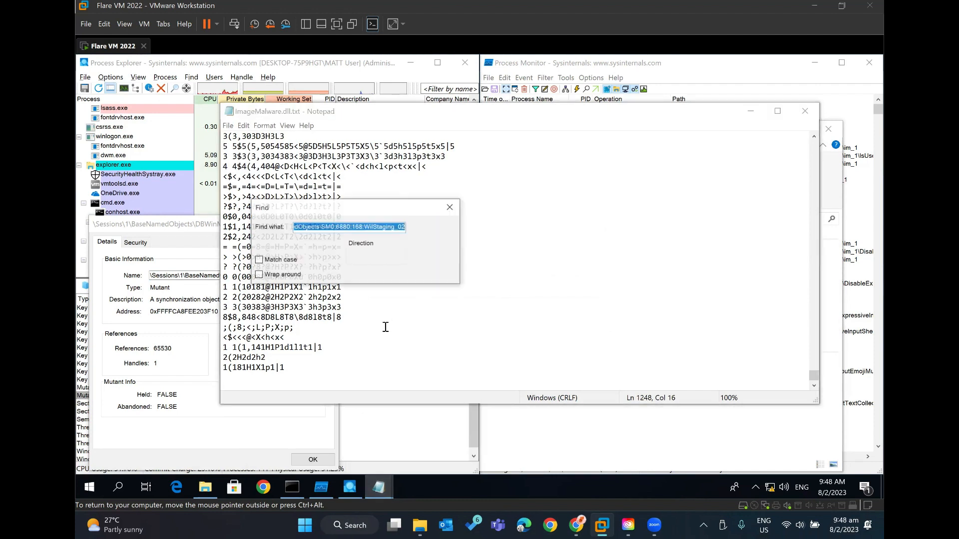
pyautogui.click(430, 226)
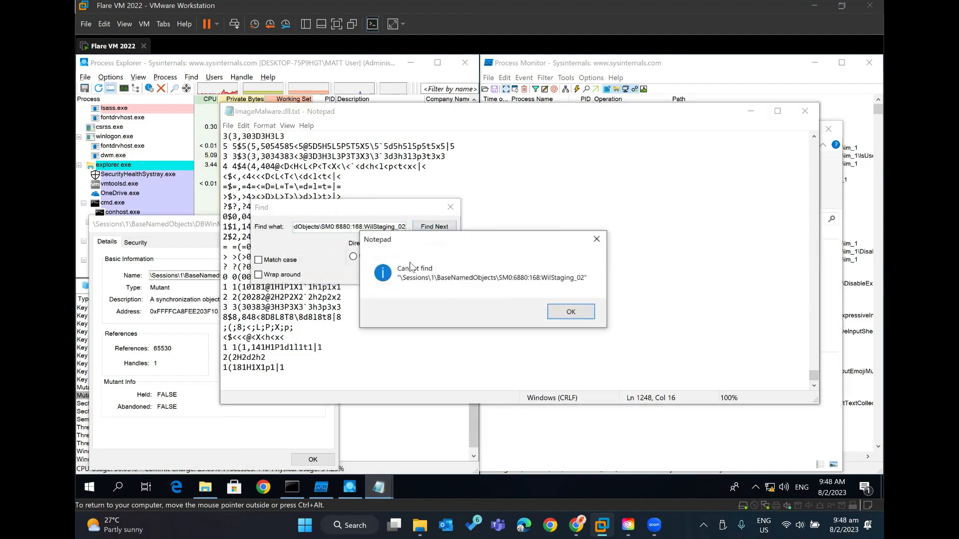
pyautogui.click(574, 319)
pyautogui.click(353, 256)
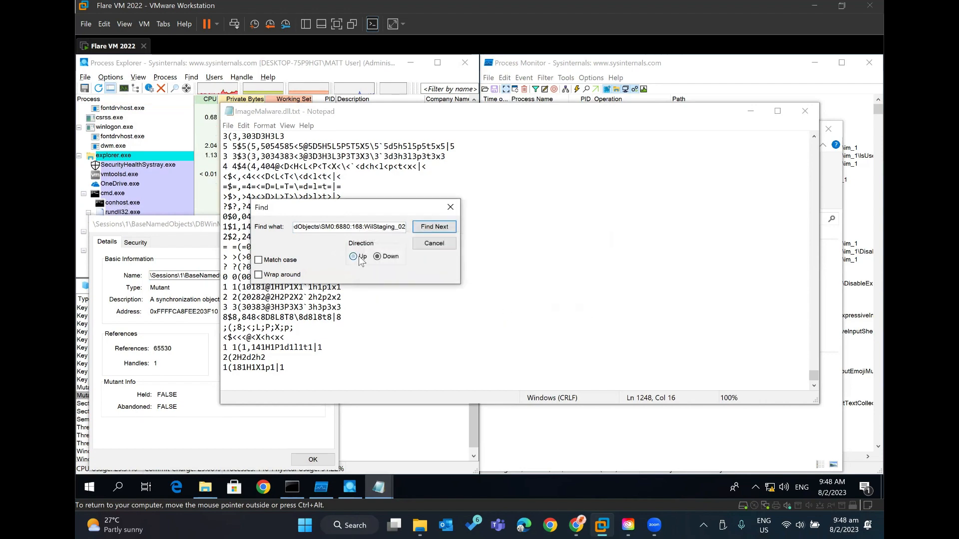
pyautogui.click(428, 229)
pyautogui.click(572, 318)
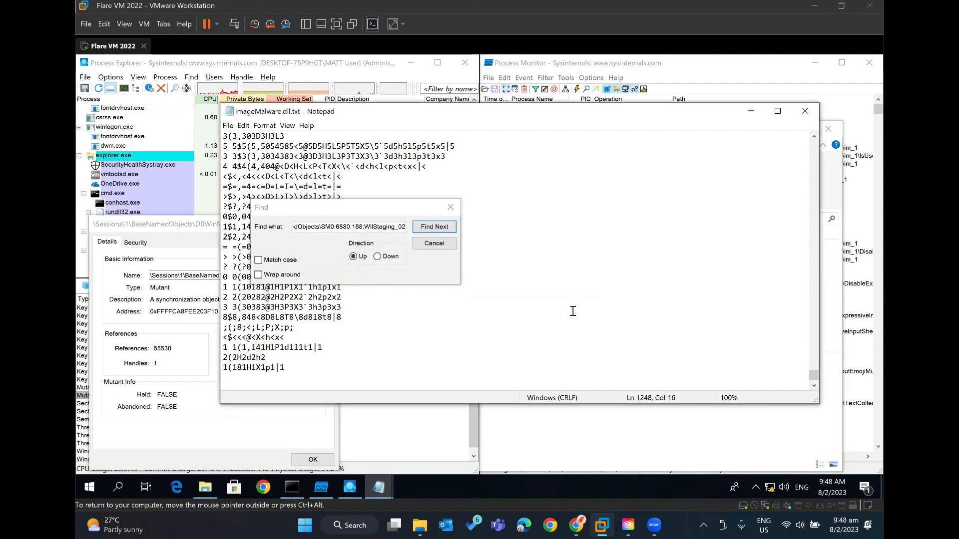
# Close the DBWinMutex properties, open those of the SM0:1776:168:WilStaging_02 mutant and select its full name.
pyautogui.click(152, 243)
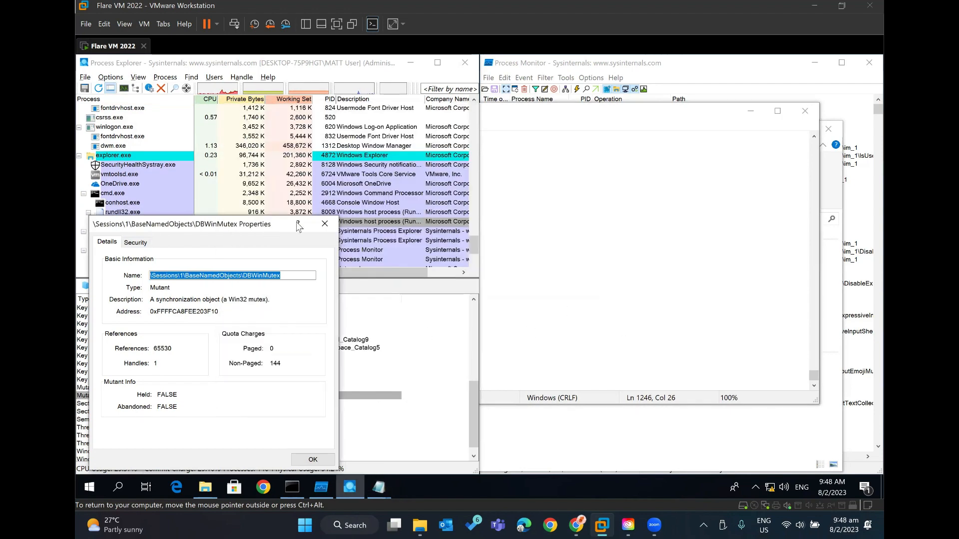
pyautogui.click(325, 225)
pyautogui.doubleClick(231, 388)
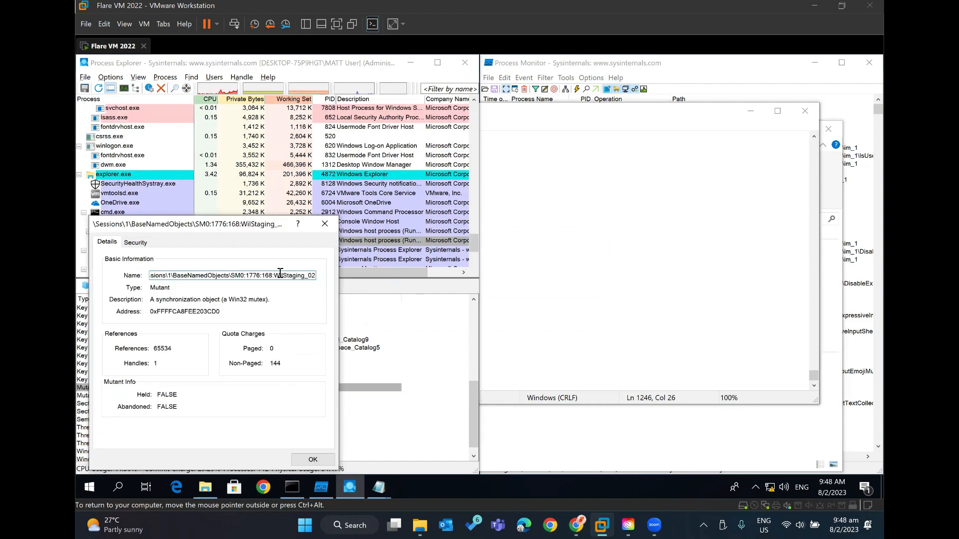
pyautogui.moveTo(153, 276); pyautogui.dragTo(376, 282)
pyautogui.click(152, 276)
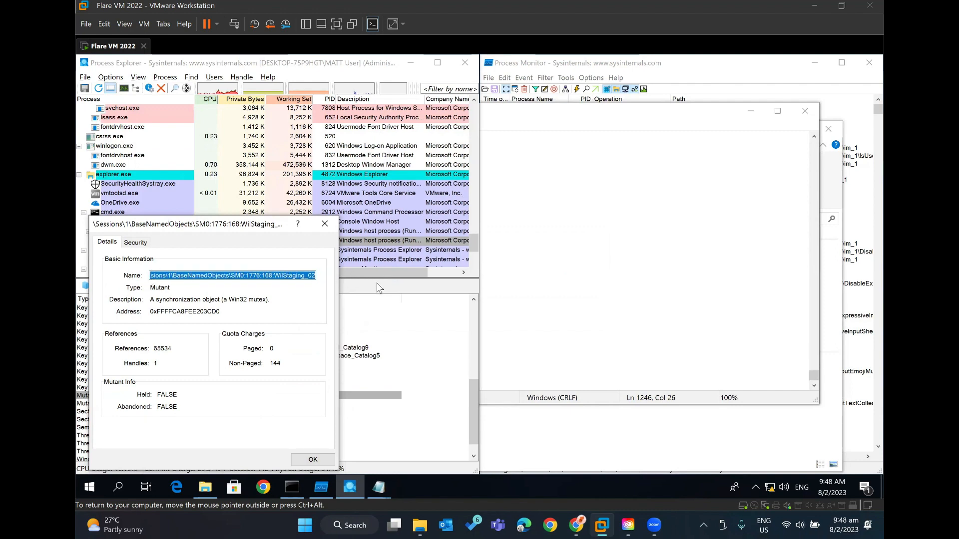
# Search ImageMalware.dll.txt upward and downward for the mutant name "\Sessions\1\BaseNamedObjects\SM0:1776:168:WilStaging_02".
pyautogui.click(549, 252)
pyautogui.click(382, 227)
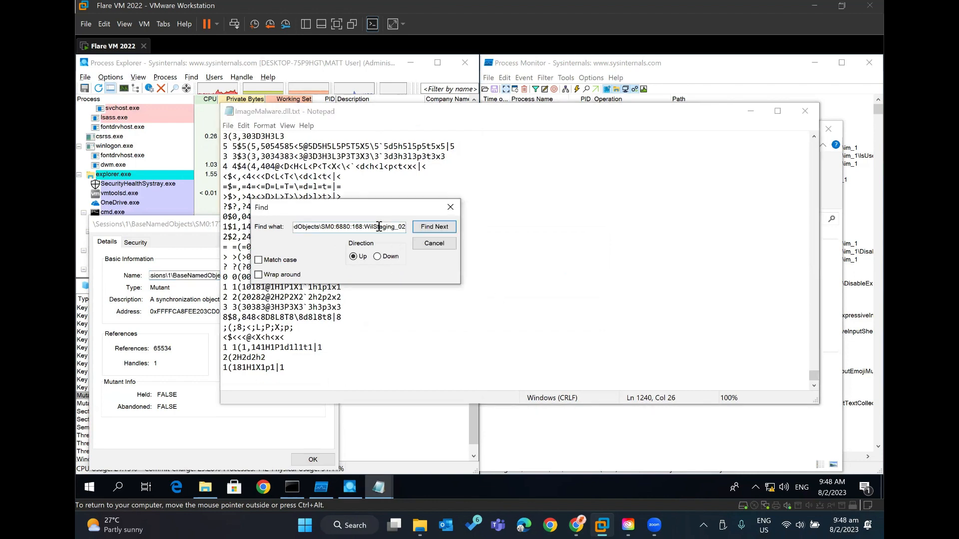
pyautogui.doubleClick(379, 227)
pyautogui.write('\\Sessions\\1\\BaseNamedObjects\\SM0:1776:168:WilStaging_02')
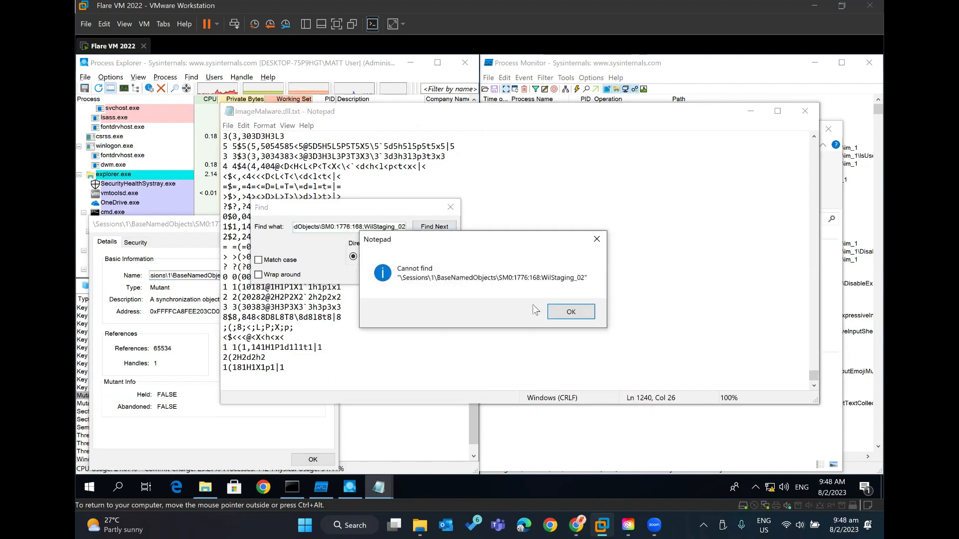
pyautogui.click(564, 312)
pyautogui.click(380, 258)
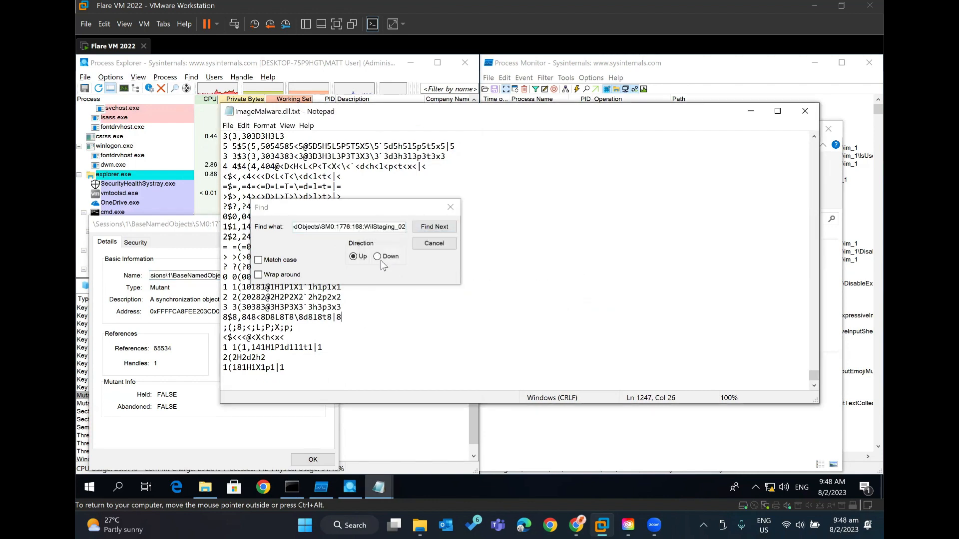
pyautogui.click(434, 226)
pyautogui.click(570, 311)
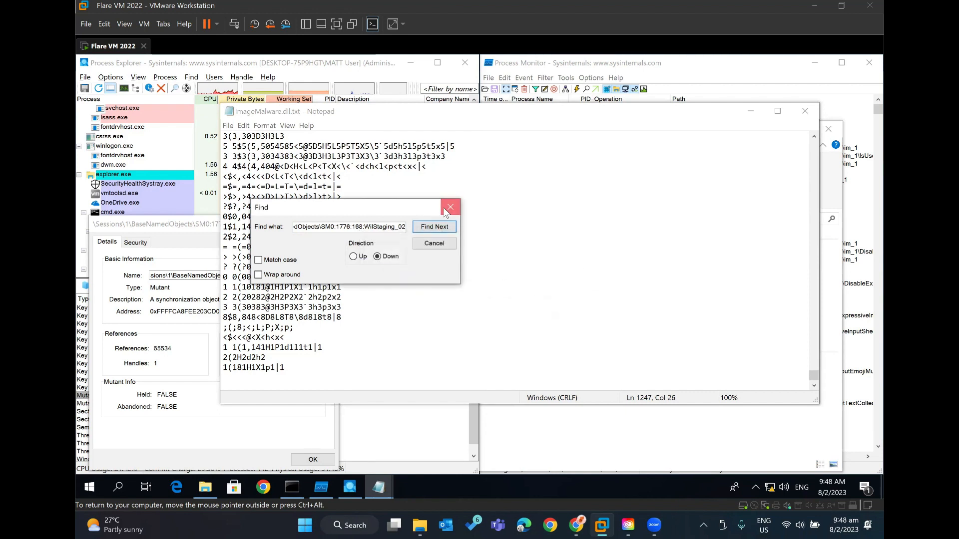
pyautogui.click(450, 207)
# Minimise the This PC window and bring MemoryMalware.dll.txt to the front.
pyautogui.press('super+e')
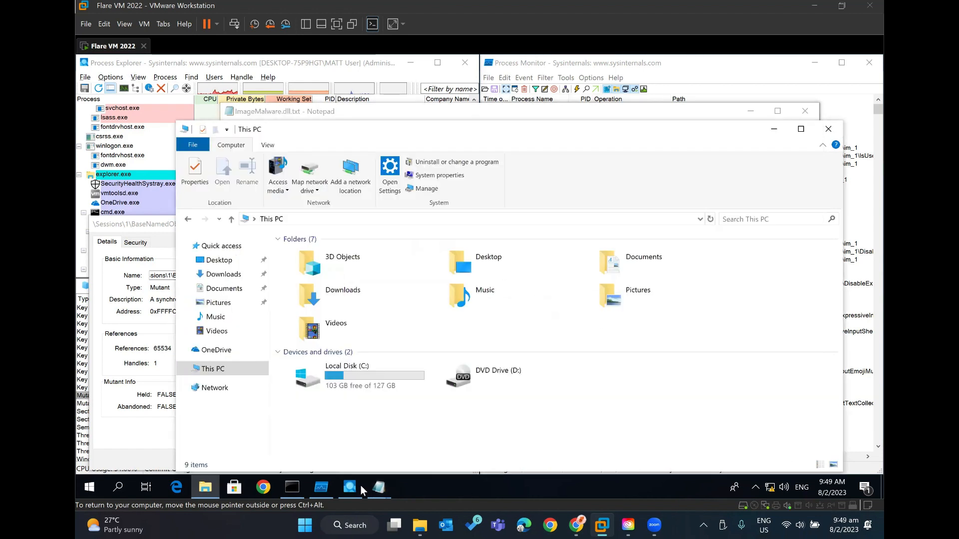
pyautogui.click(380, 488)
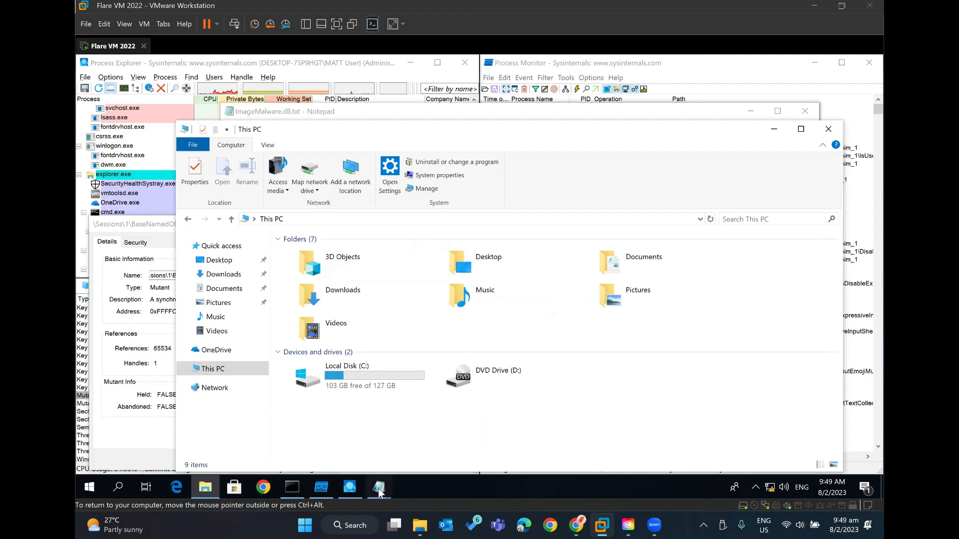
pyautogui.click(774, 130)
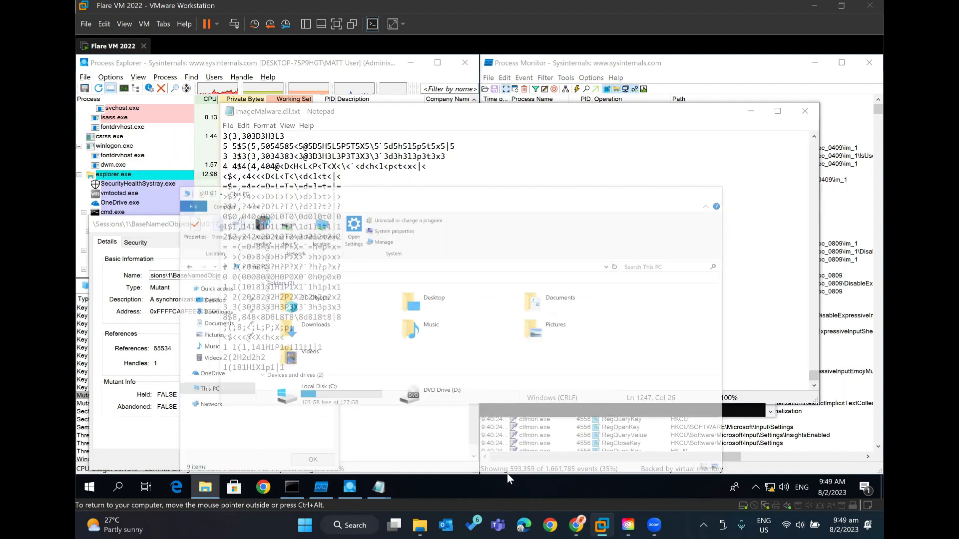
pyautogui.moveTo(388, 483)
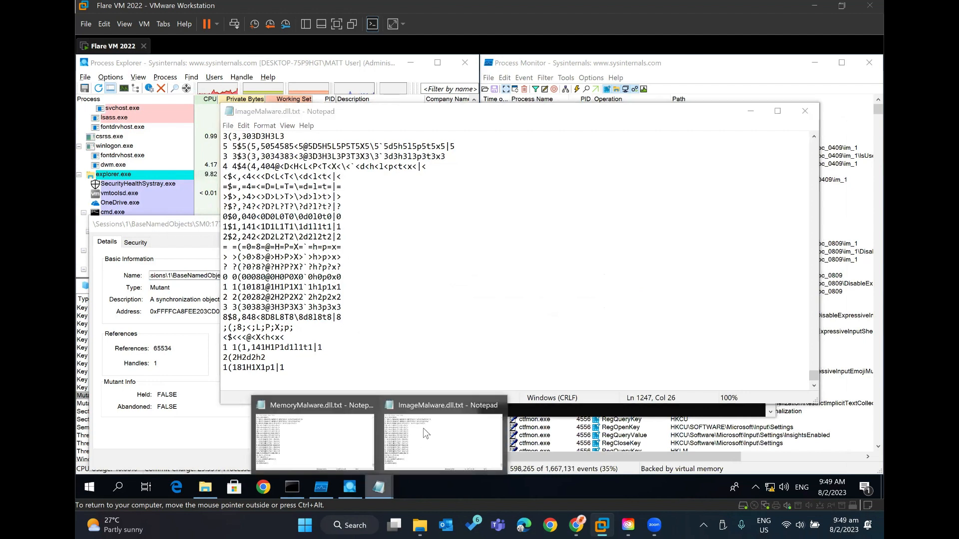
pyautogui.click(309, 432)
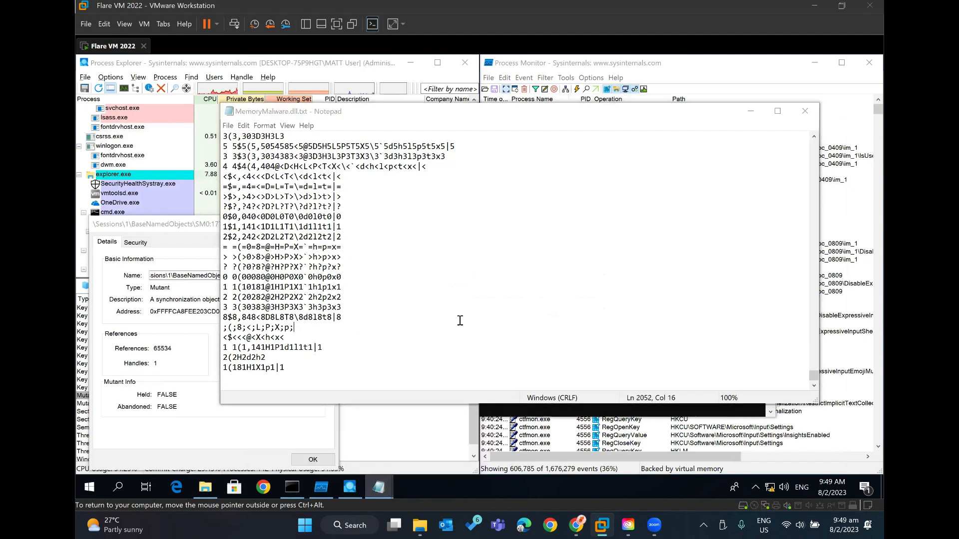
# Search MemoryMalware.dll.txt again in both directions for "\Sessions\1\BaseNamedObjects\SM0:6880:168:WilStaging_02" and close the search.
pyautogui.hotkey('ctrl', 'f')
pyautogui.write('\\Sessions\\1\\BaseNamedObjects\\SM0:6880:168:WilStaging_02')
pyautogui.click(434, 227)
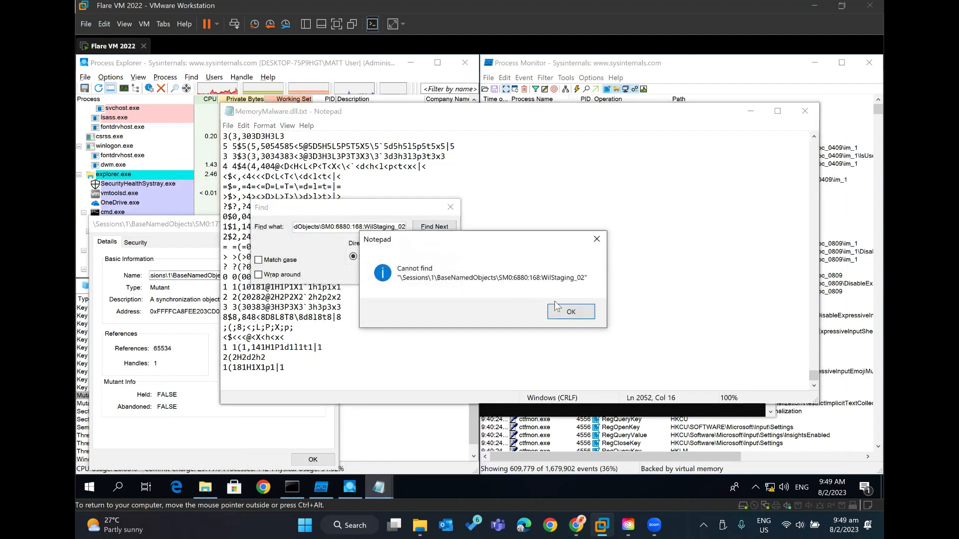
pyautogui.click(557, 307)
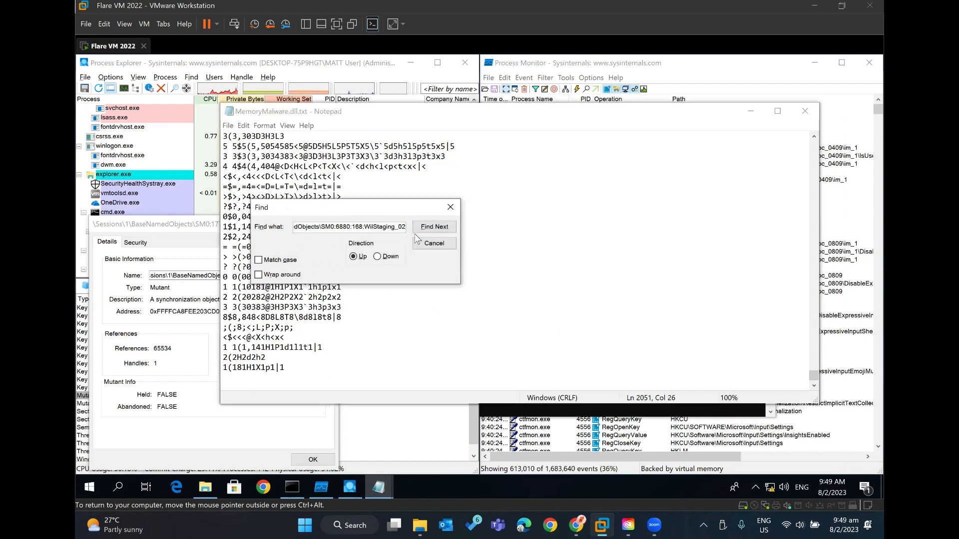
pyautogui.click(377, 256)
pyautogui.click(434, 227)
pyautogui.click(567, 312)
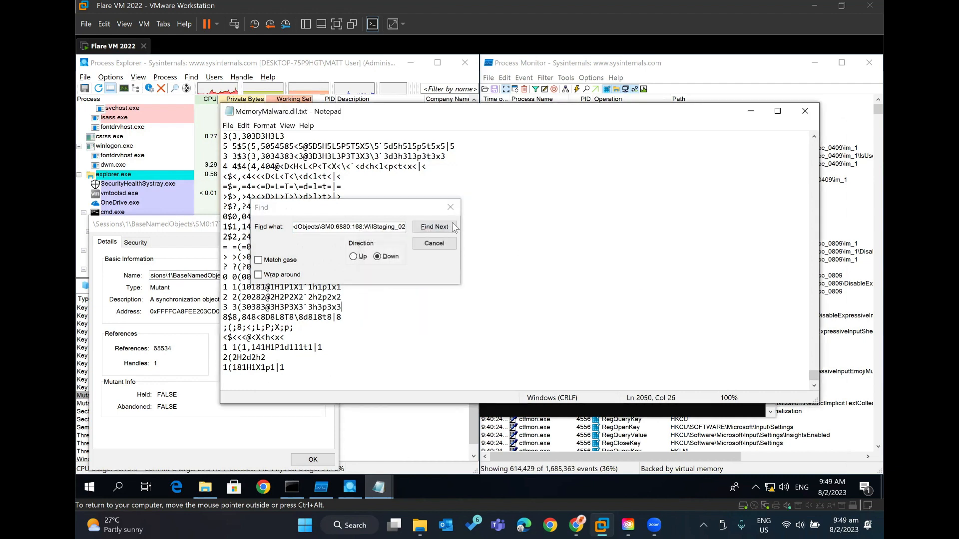
pyautogui.click(451, 207)
# Minimise MemoryMalware.dll.txt and search ImageMalware.dll.txt again for "\Sessions\1\BaseNamedObjects\SM0:1776:168:WilStaging_02" in both directions.
pyautogui.click(745, 115)
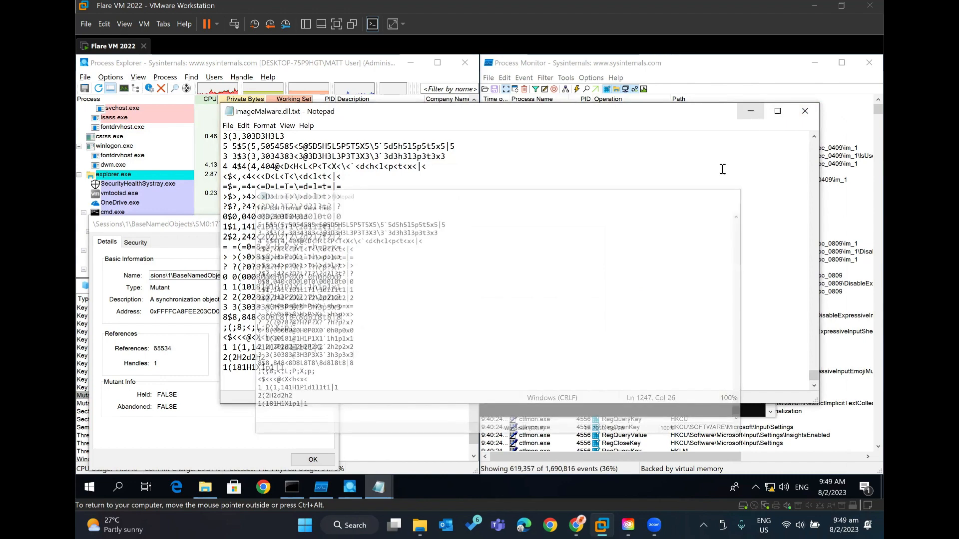
pyautogui.hotkey('ctrl', 'f')
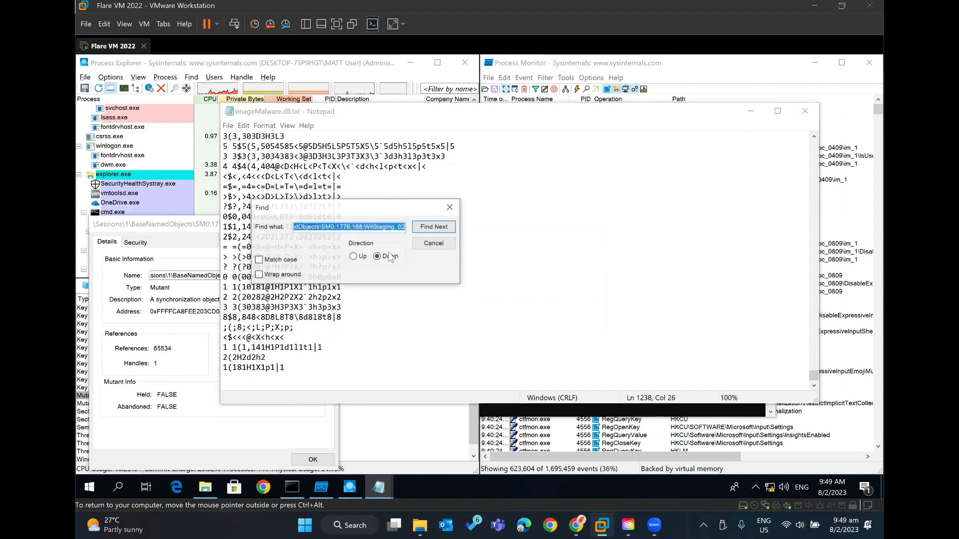
pyautogui.press('Return')
pyautogui.press('Return')
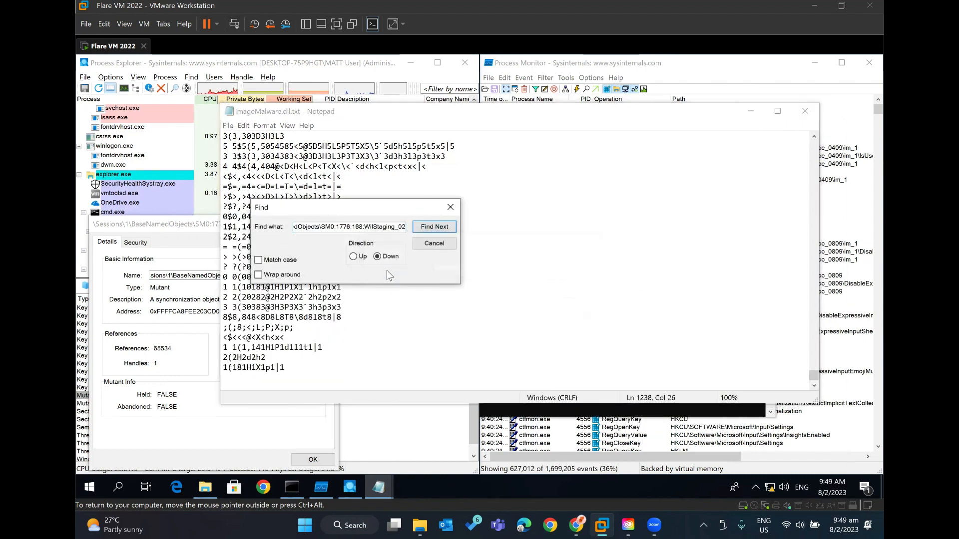
pyautogui.press('Return')
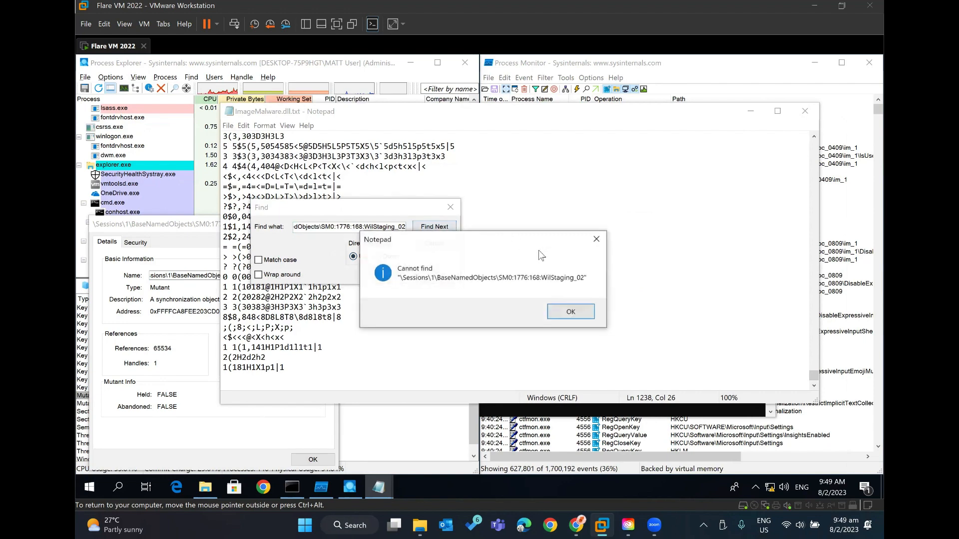
# End the mutant name search and close ImageMalware.dll.txt.
pyautogui.click(571, 312)
pyautogui.click(450, 207)
pyautogui.click(433, 287)
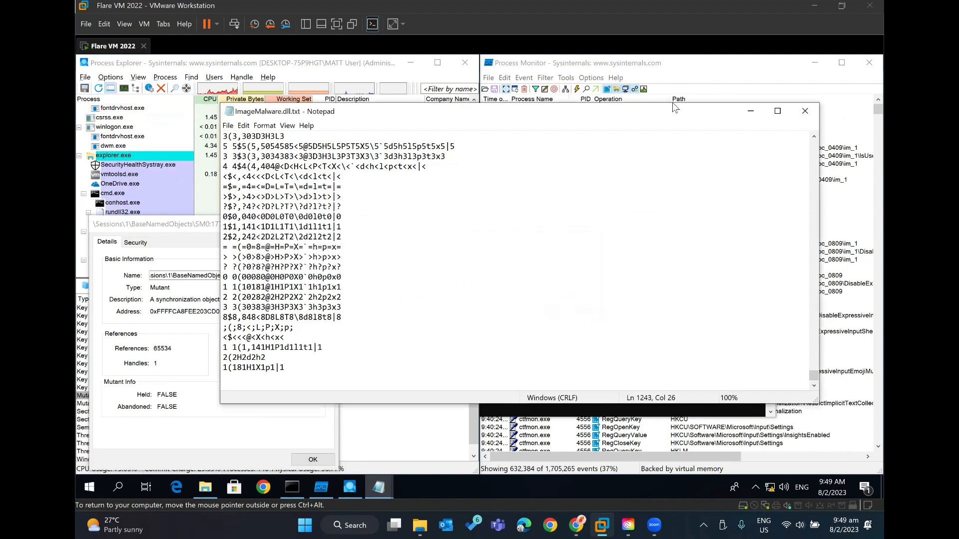
pyautogui.click(799, 110)
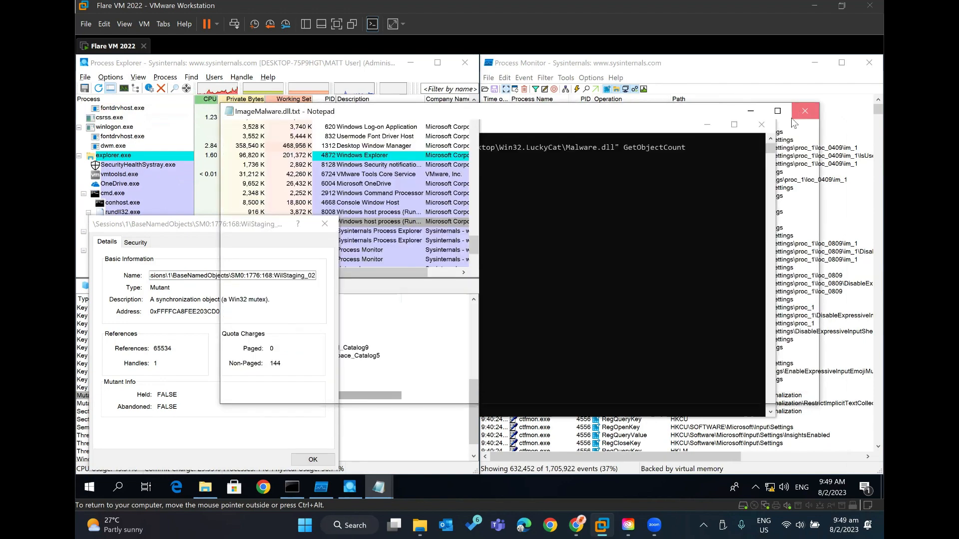
# Close the mutant's properties and show the DLLs loaded by the rundll32.exe process with PID 1776.
pyautogui.click(295, 313)
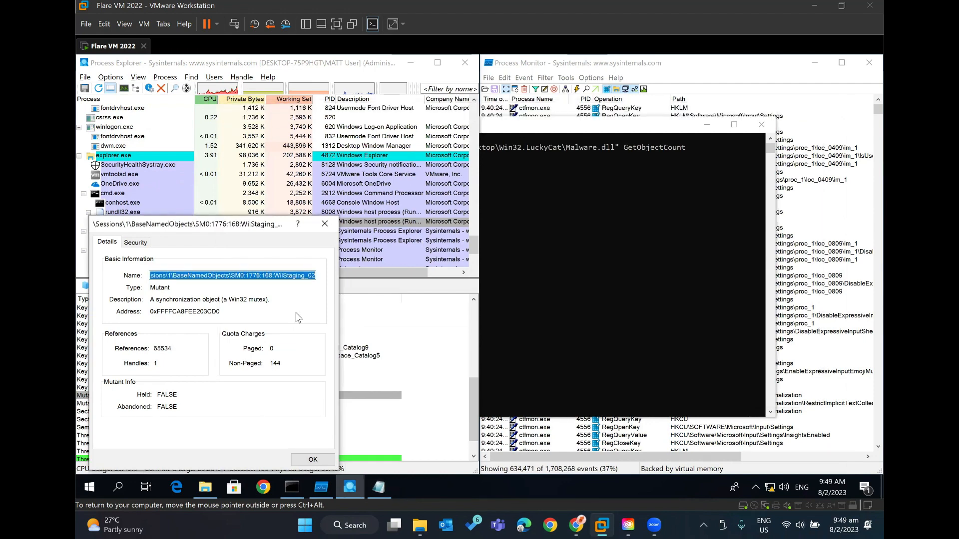
pyautogui.click(325, 224)
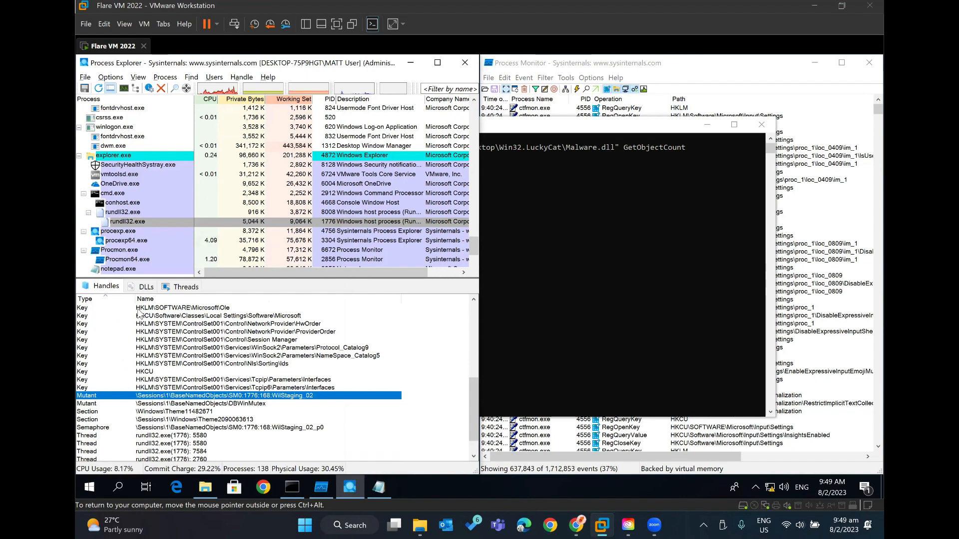
pyautogui.click(145, 289)
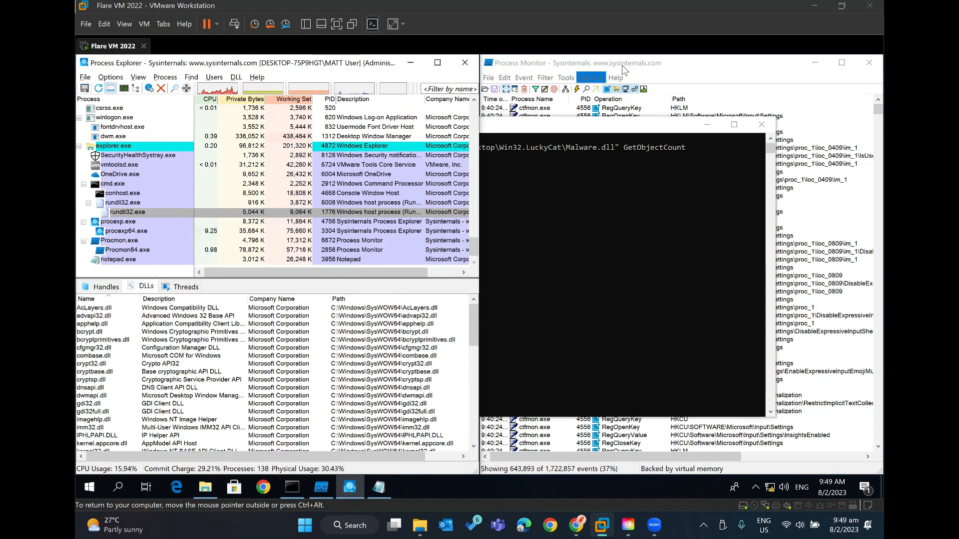
# Switch to Process Monitor and apply an include filter for events whose PID is 1776.
pyautogui.click(537, 78)
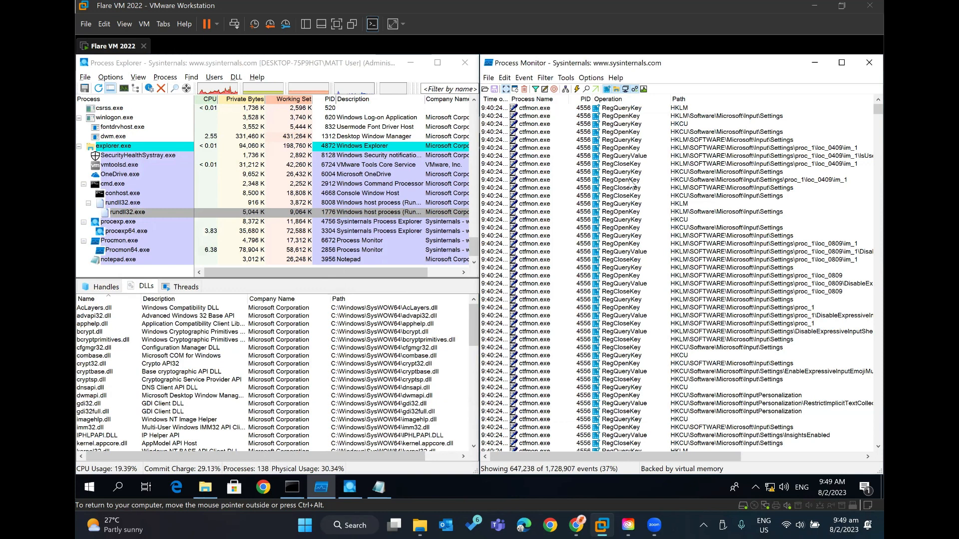
pyautogui.hotkey('ctrl', 'l')
pyautogui.click(582, 173)
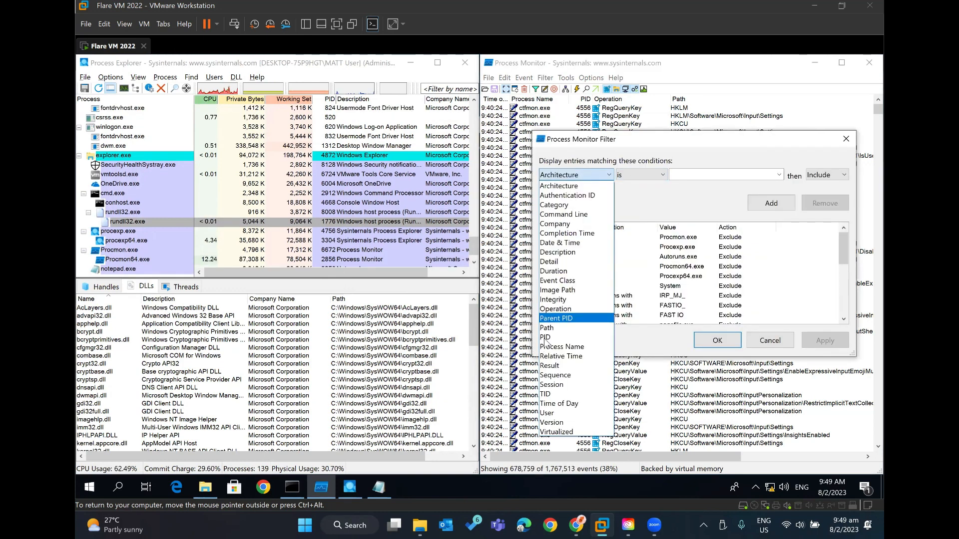
pyautogui.click(545, 338)
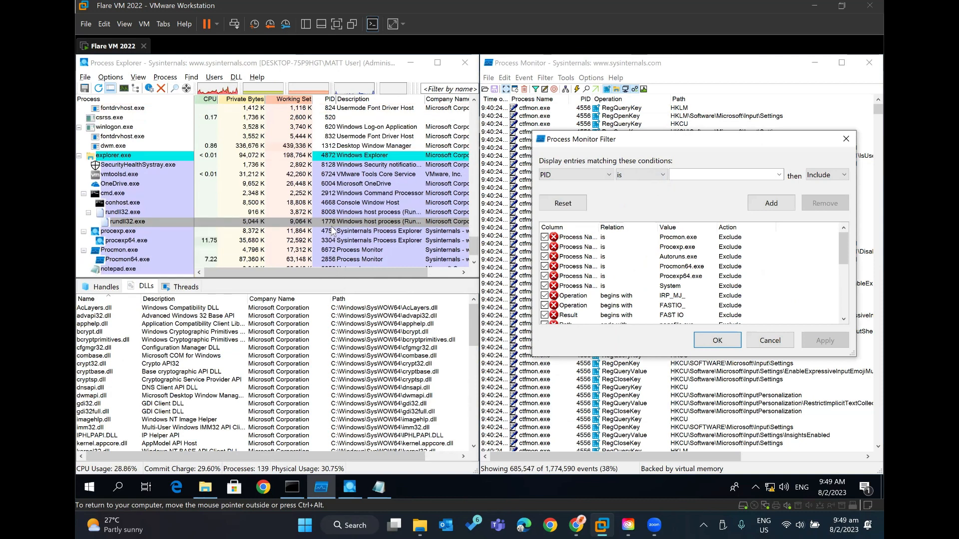
pyautogui.click(754, 174)
pyautogui.write('1')
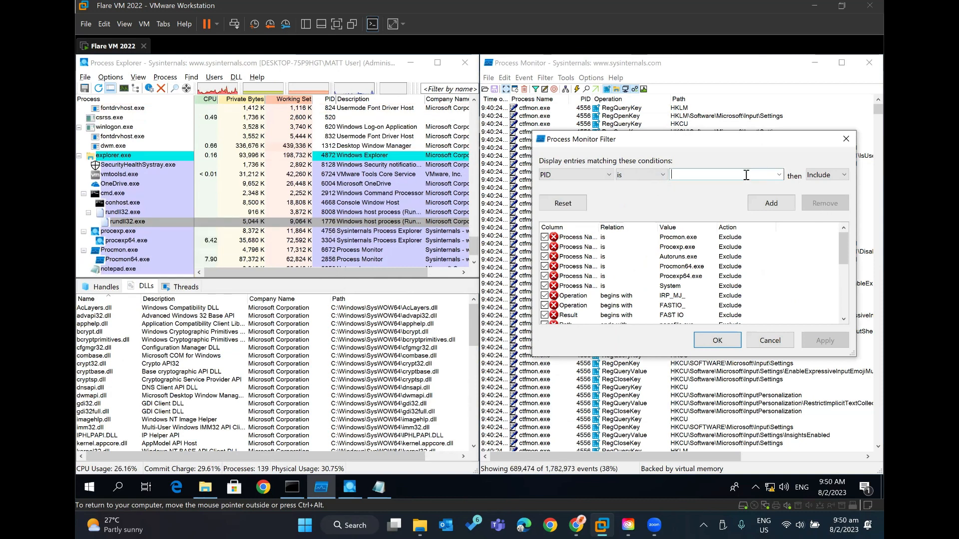
pyautogui.write('776')
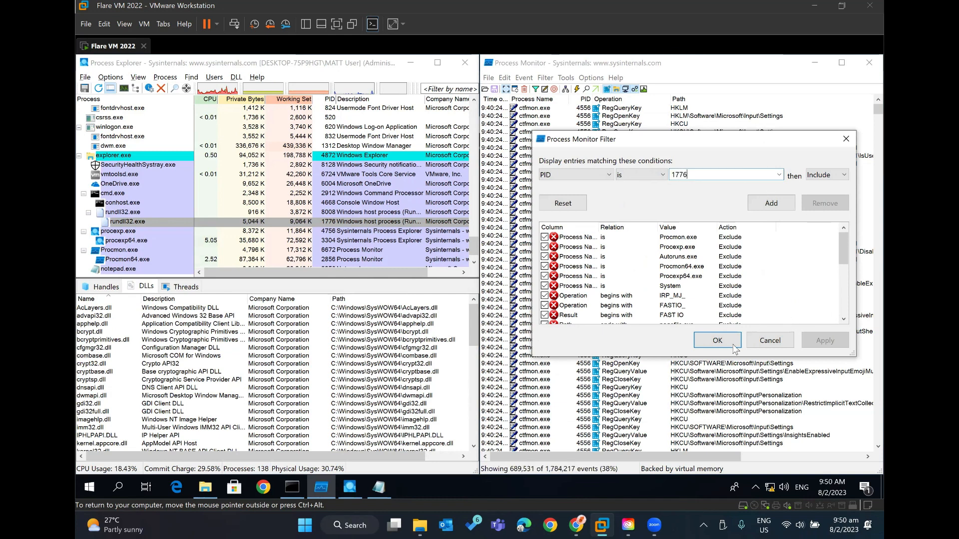
pyautogui.click(771, 203)
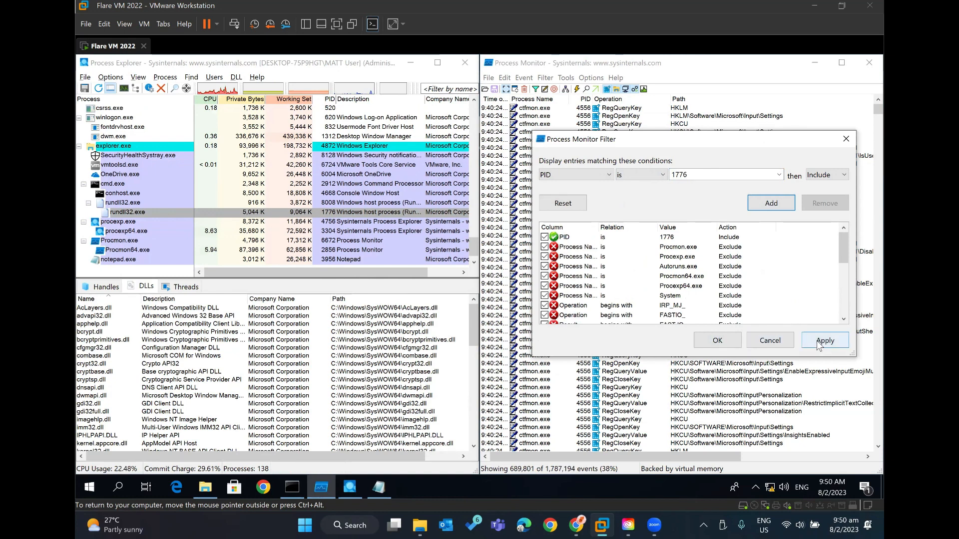
pyautogui.click(817, 341)
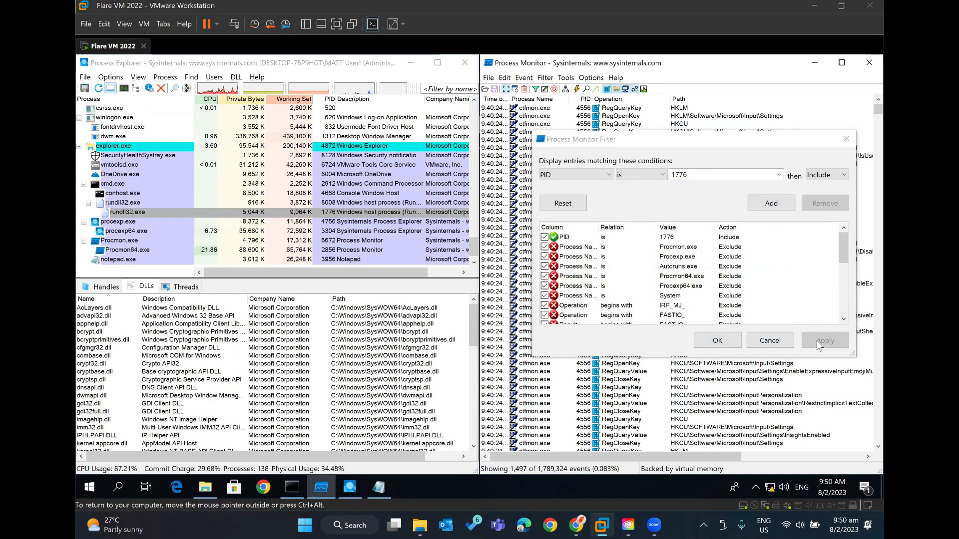
pyautogui.click(845, 141)
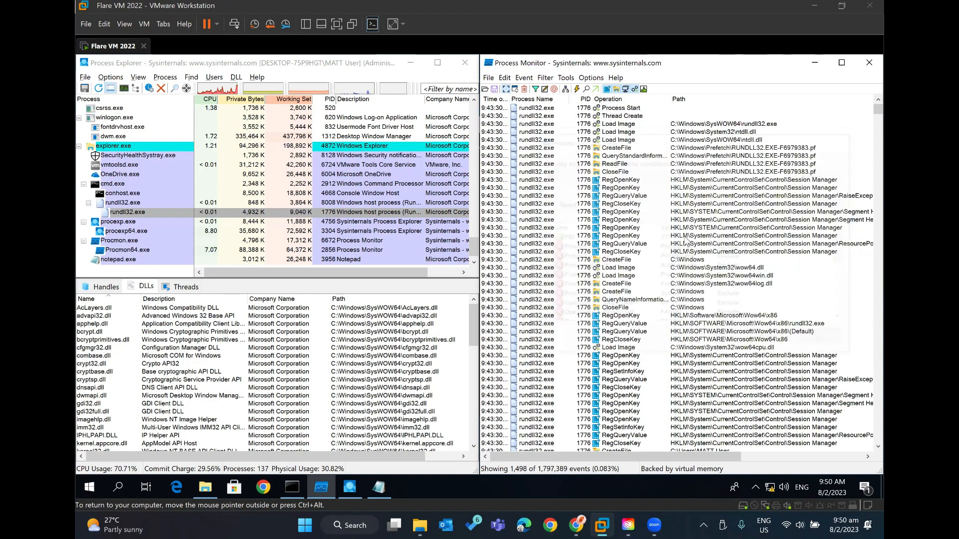
# Maximise Process Monitor and examine the registry, file and image-load events of rundll32.exe down to the Malware.dll entries.
pyautogui.scroll(-13, 660, 263)
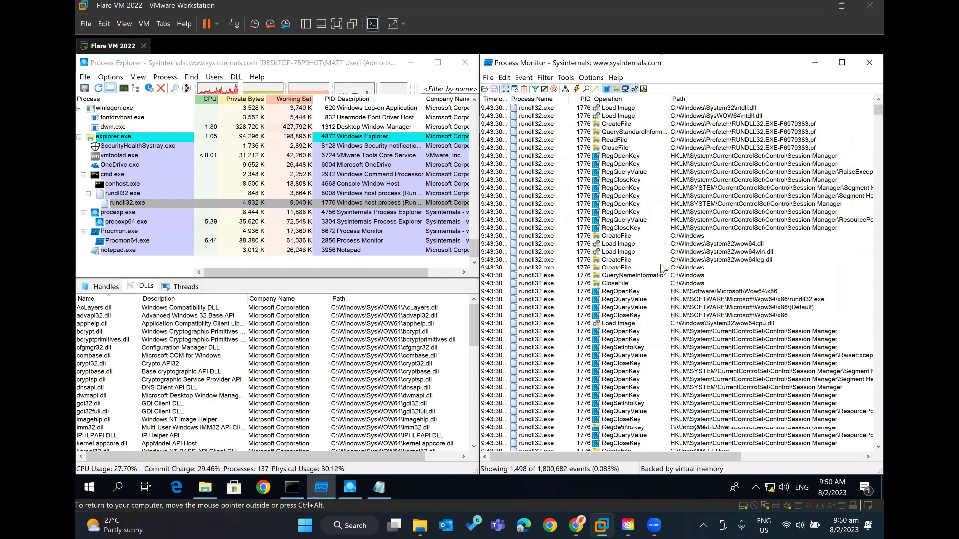
pyautogui.click(843, 64)
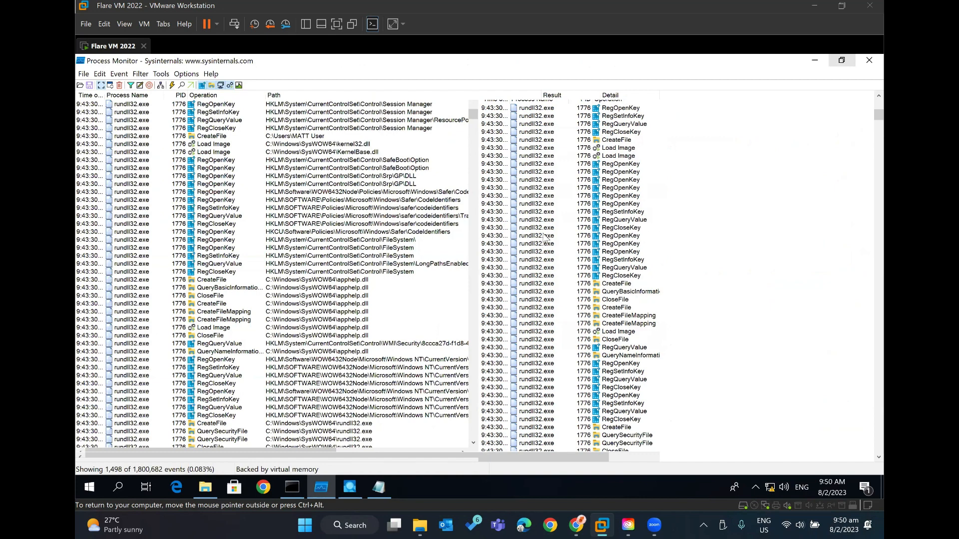
pyautogui.scroll(-8, 543, 234)
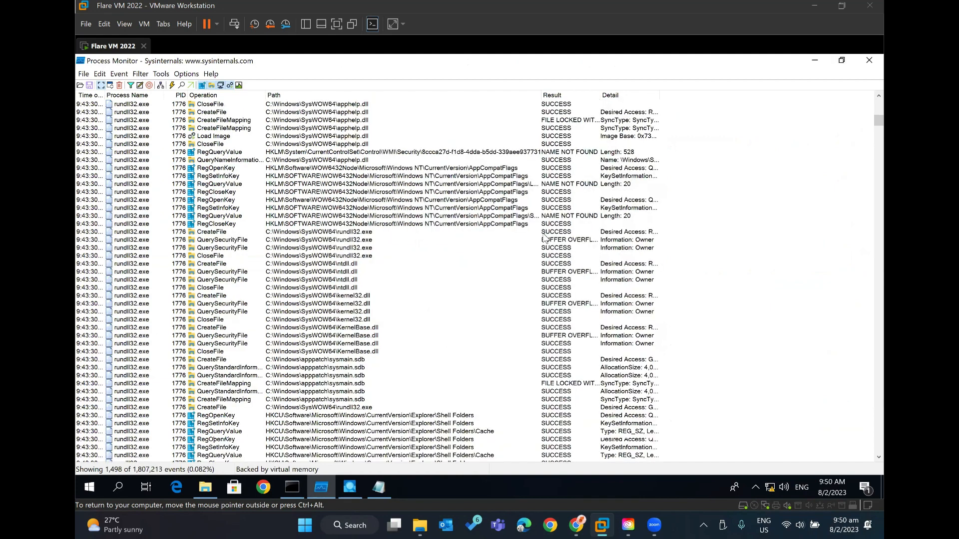
pyautogui.scroll(-14, 544, 239)
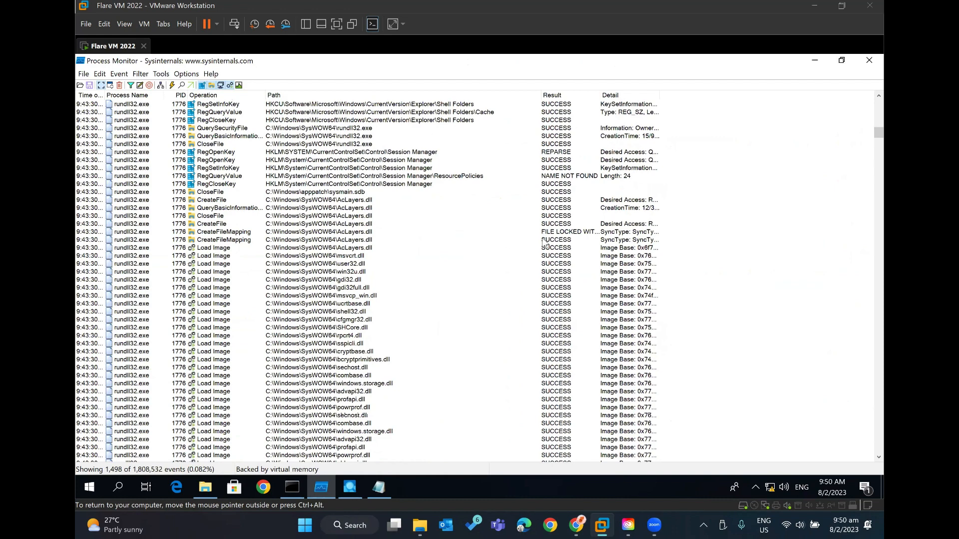
pyautogui.scroll(-20, 544, 243)
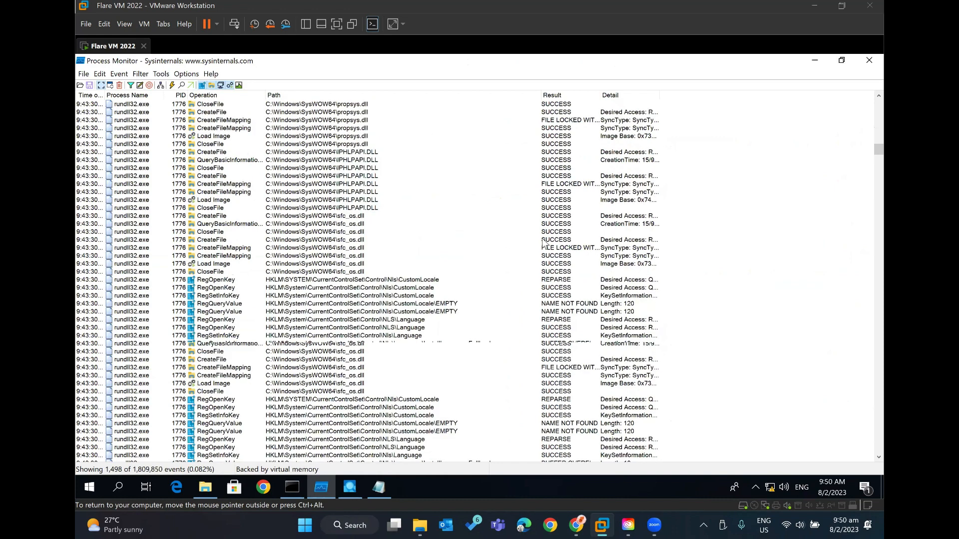
pyautogui.scroll(-20, 544, 243)
pyautogui.scroll(-15, 544, 244)
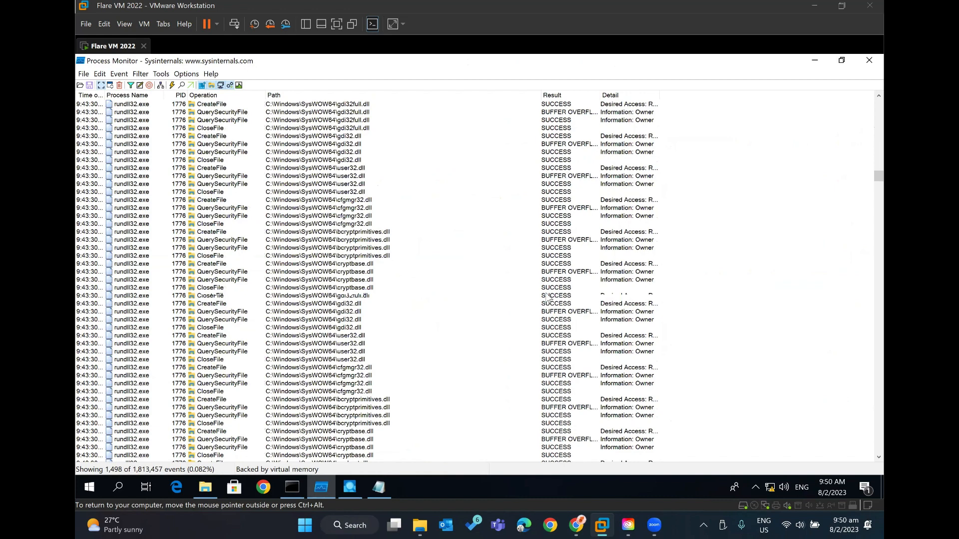
pyautogui.scroll(-15, 547, 298)
pyautogui.scroll(-15, 464, 357)
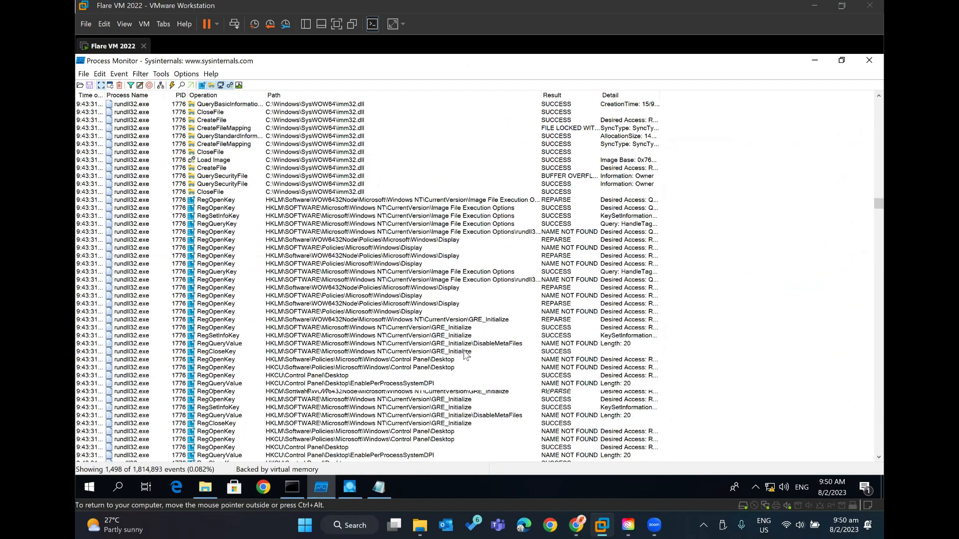
pyautogui.scroll(-15, 466, 355)
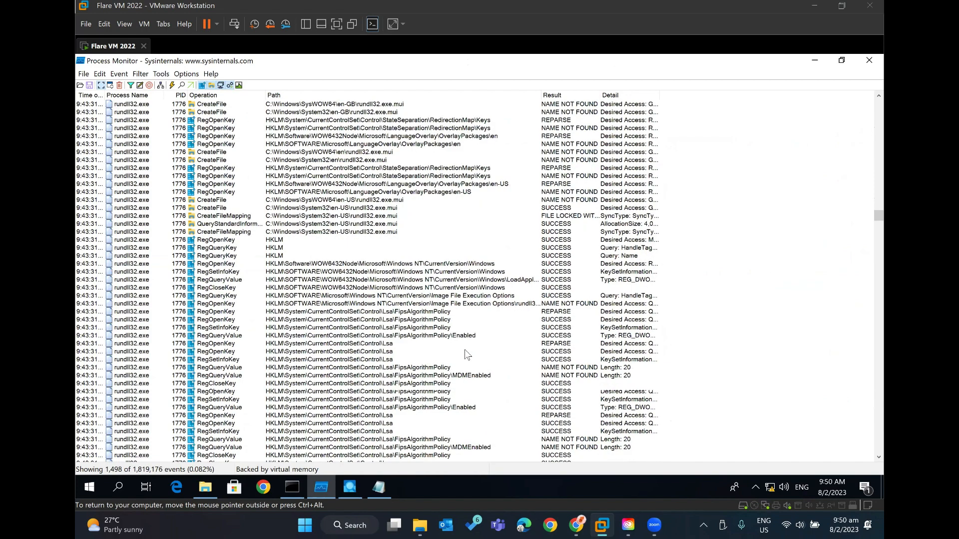
pyautogui.scroll(-15, 466, 356)
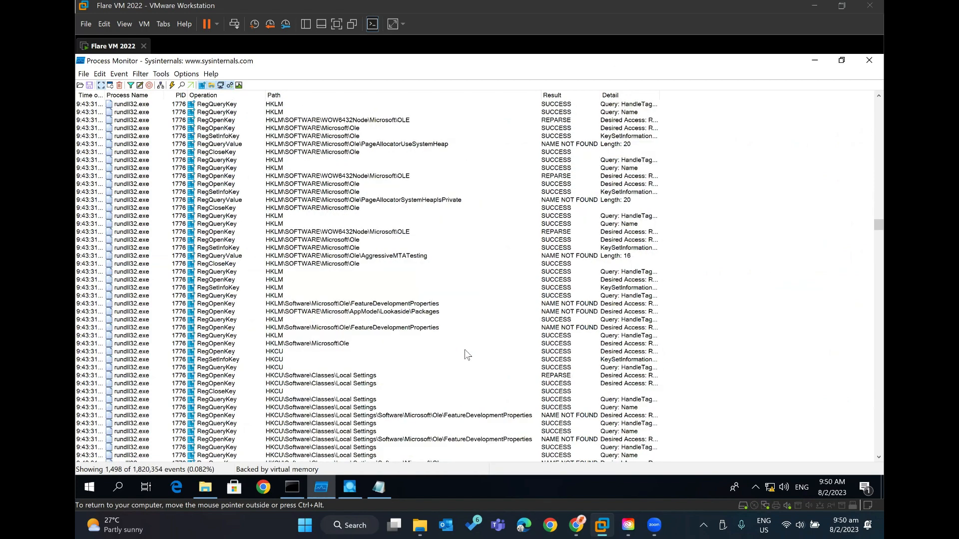
pyautogui.scroll(-15, 467, 354)
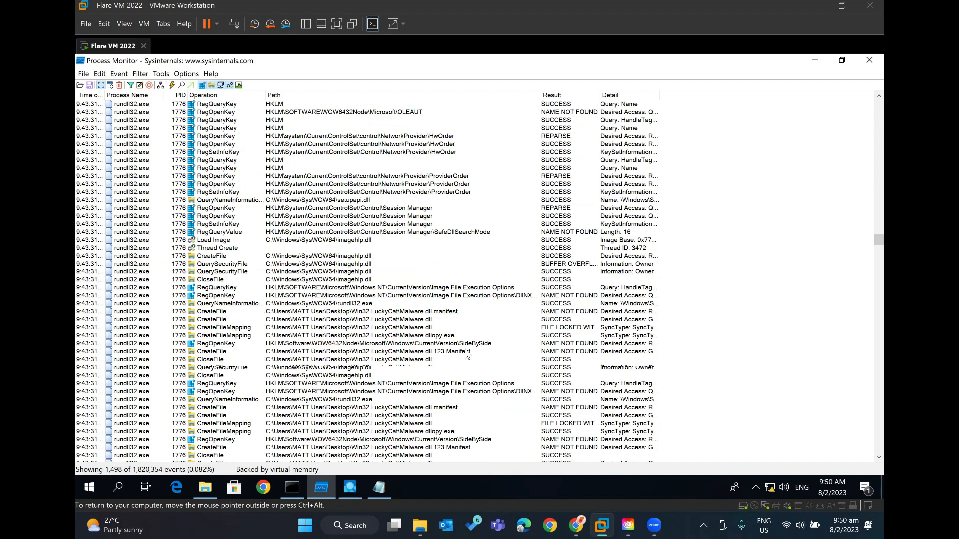
pyautogui.scroll(-15, 467, 354)
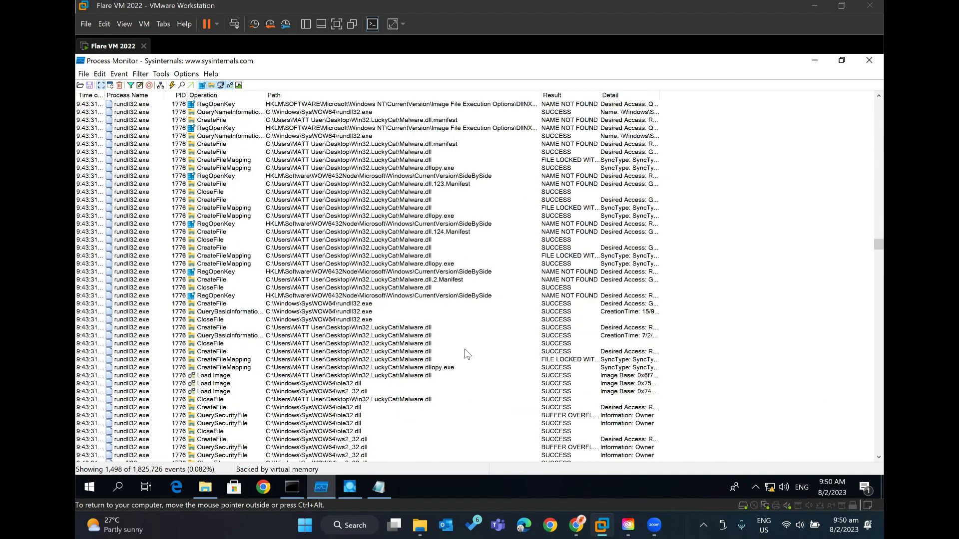
# Inspect the CreateFile, CreateFileMapping, RegOpenKey and QueryBasicInformation events around Malware.dll and its manifest files.
pyautogui.scroll(2, 467, 354)
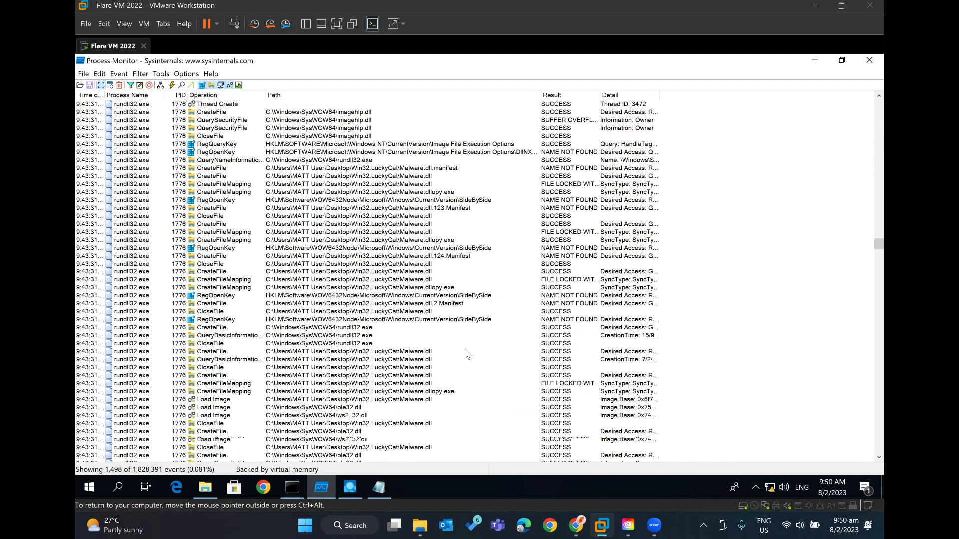
pyautogui.scroll(-2, 465, 348)
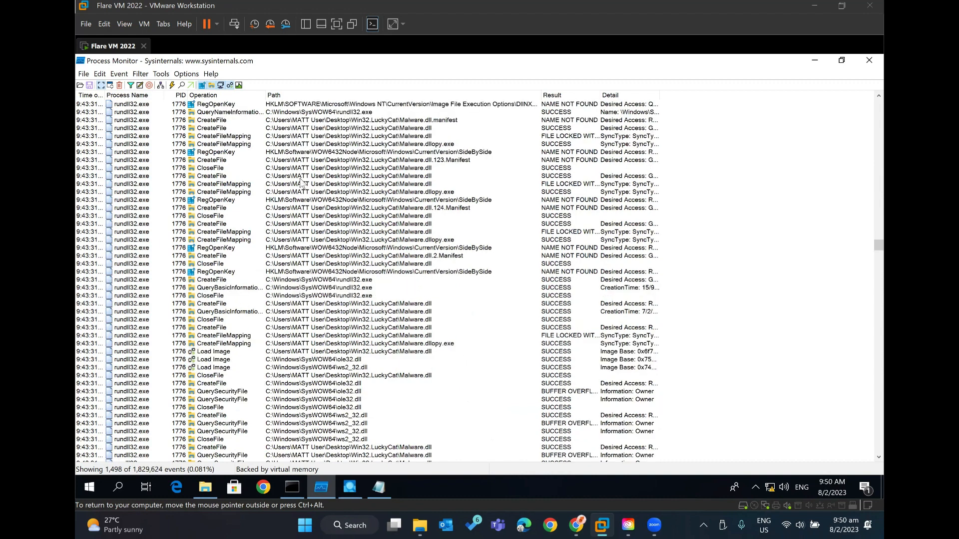
pyautogui.click(246, 120)
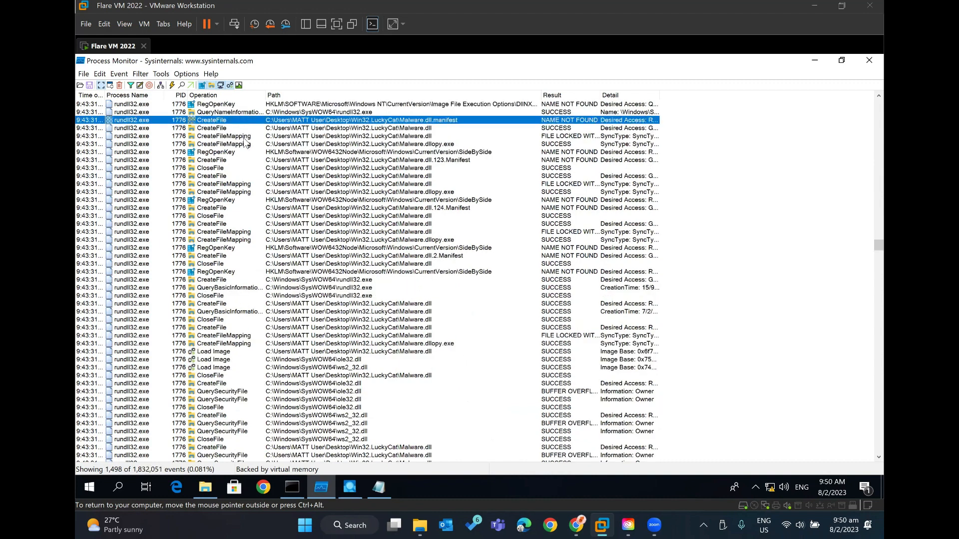
pyautogui.click(246, 137)
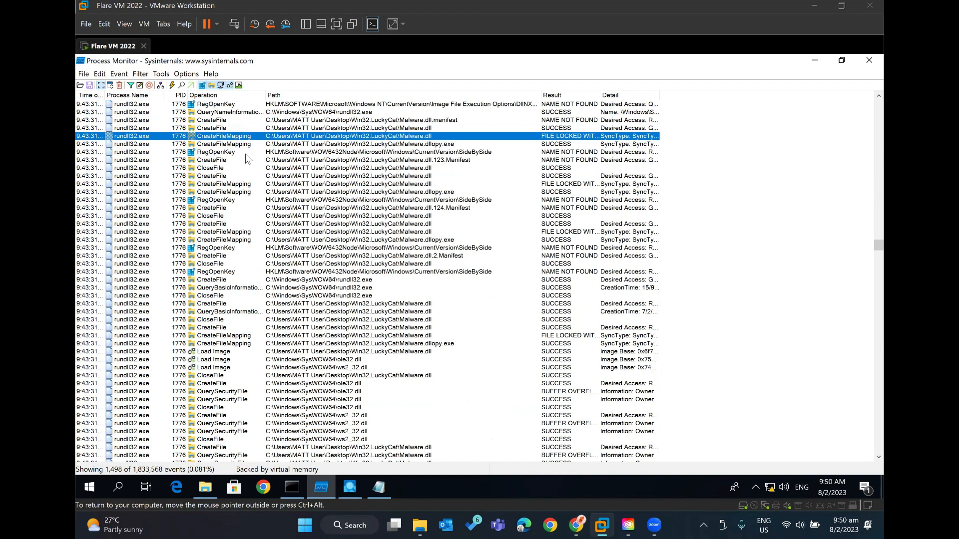
pyautogui.click(245, 154)
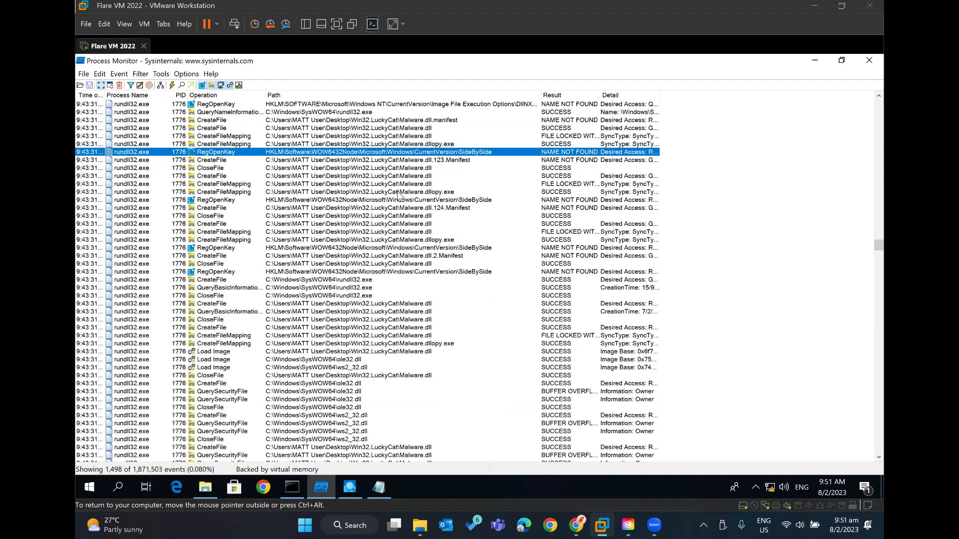
pyautogui.scroll(-2, 398, 195)
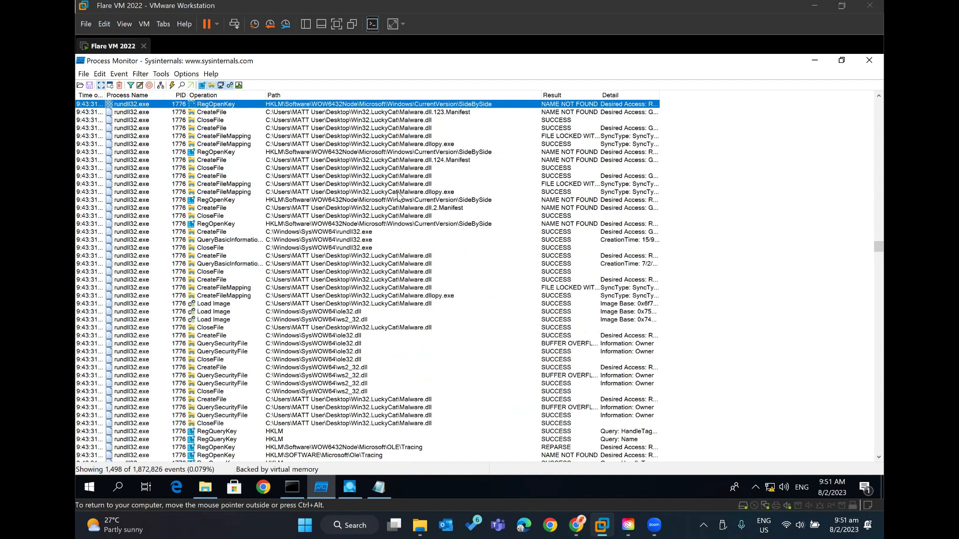
pyautogui.scroll(-2, 398, 195)
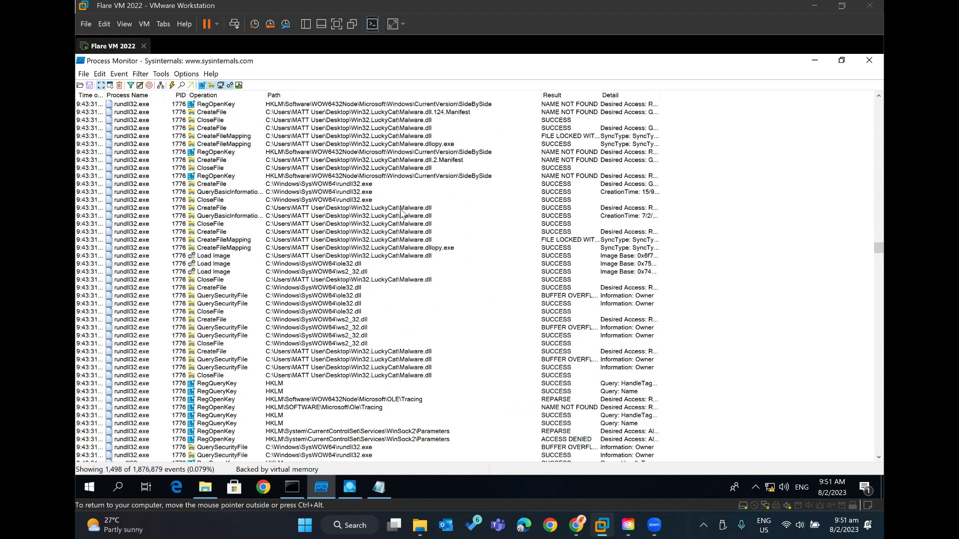
pyautogui.click(400, 215)
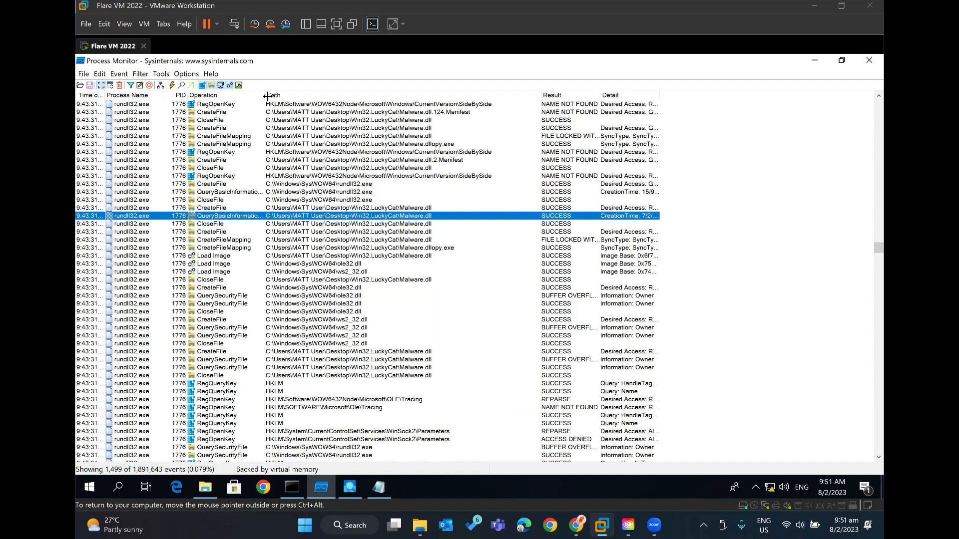
pyautogui.click(247, 359)
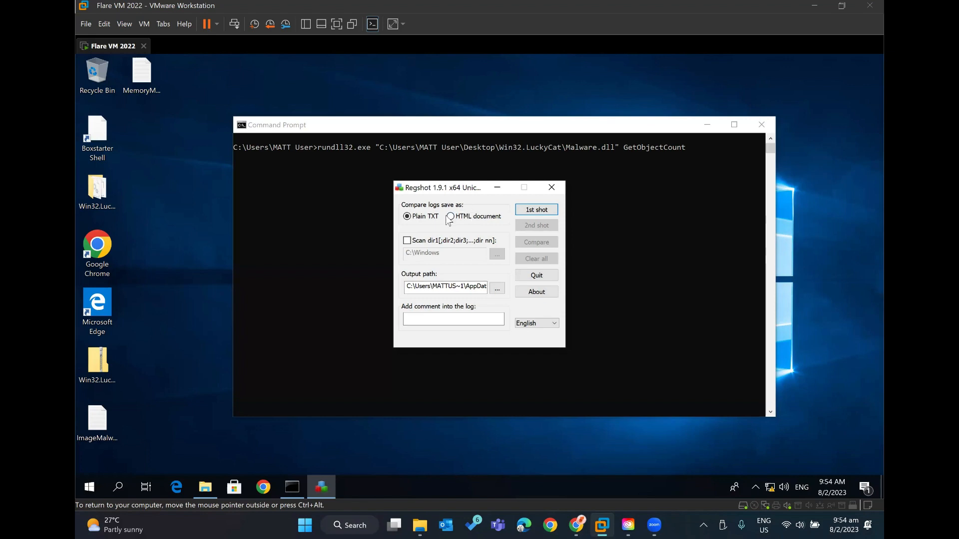
# Switch to Regshot, enable directory scanning of C:\ and take the first shot.
pyautogui.click(407, 241)
pyautogui.moveTo(442, 252); pyautogui.dragTo(413, 255)
pyautogui.press('BackSpace')
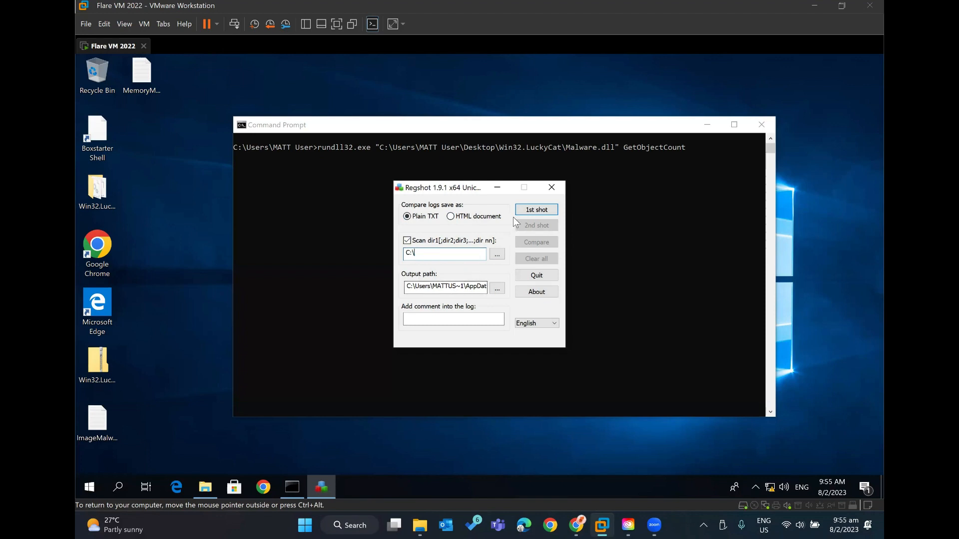
pyautogui.click(534, 213)
pyautogui.click(539, 212)
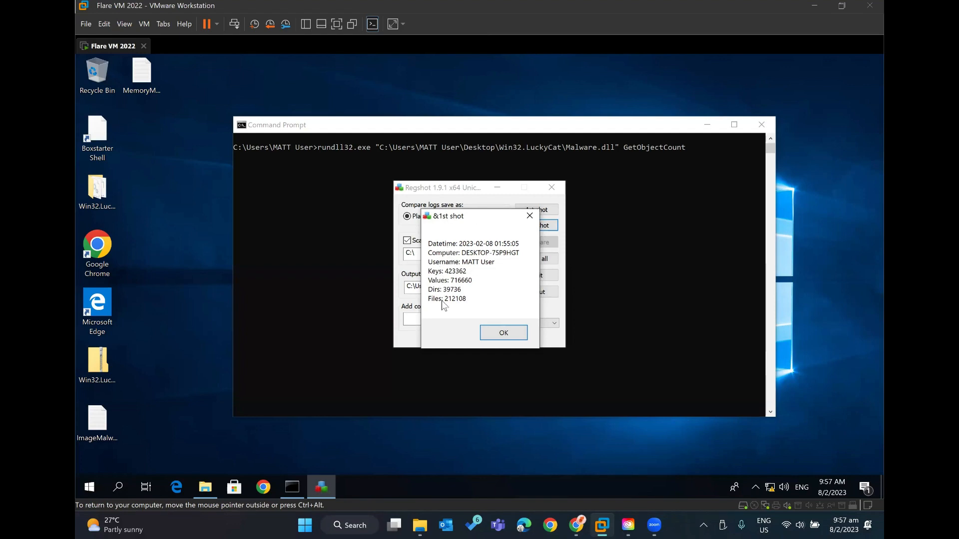
# Close the first-shot summary and run Malware.dll with rundll32.exe and the GetObjectCount export in the Command Prompt.
pyautogui.click(503, 334)
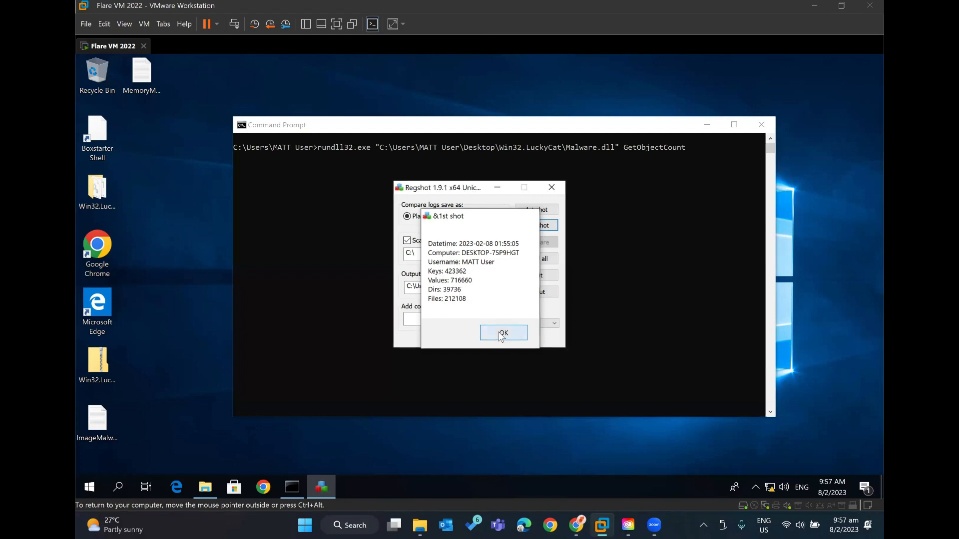
pyautogui.click(648, 261)
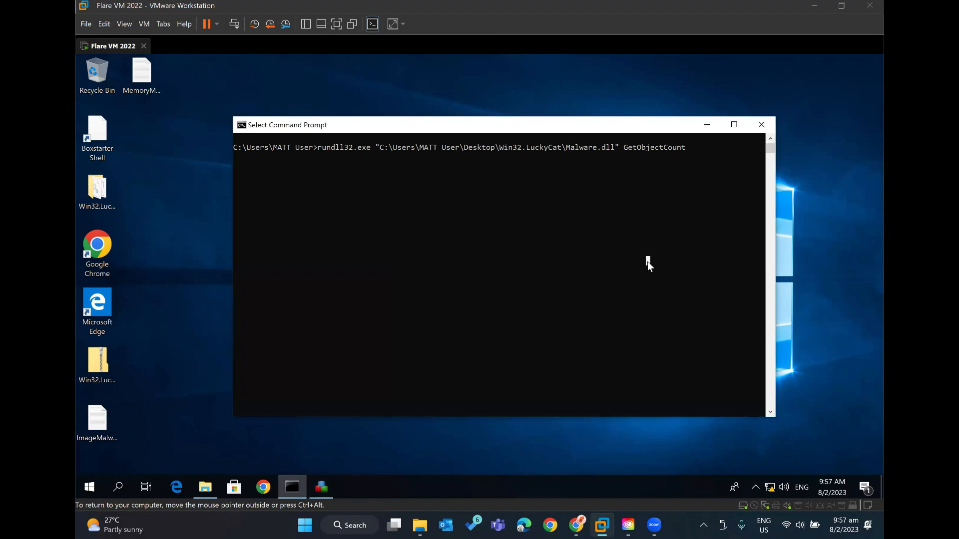
pyautogui.press('Return')
pyautogui.press('Return')
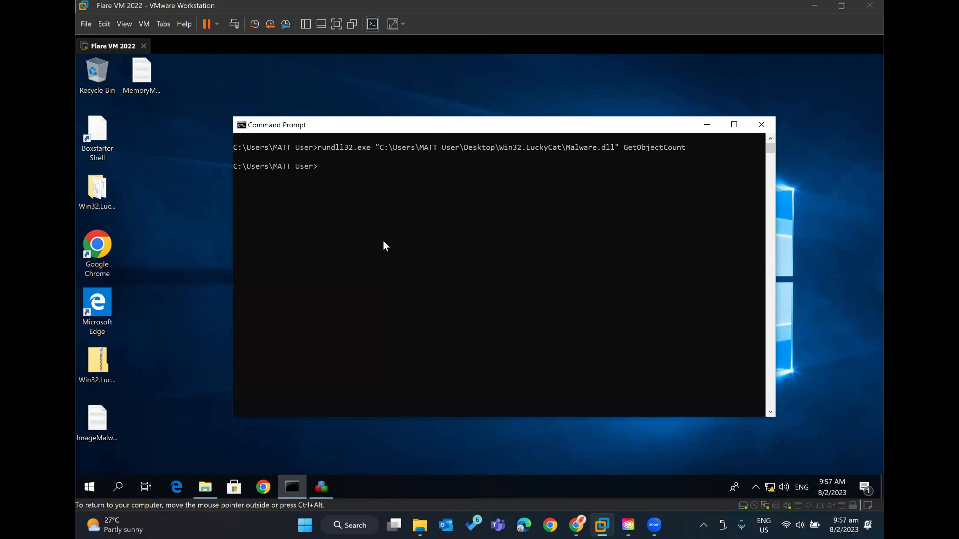
# Switch to Regshot, take the second shot and compare it with the first one.
pyautogui.click(322, 485)
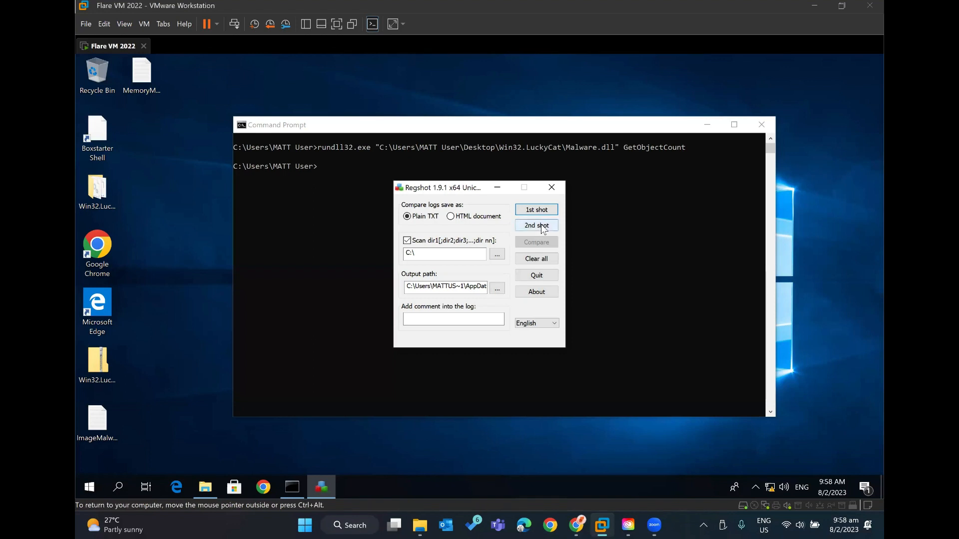
pyautogui.click(543, 229)
pyautogui.click(542, 227)
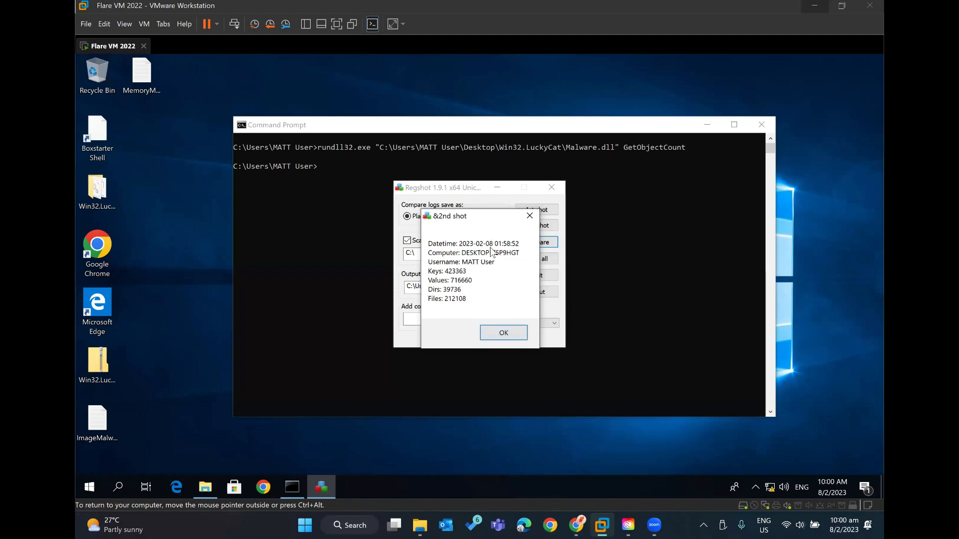
pyautogui.click(504, 333)
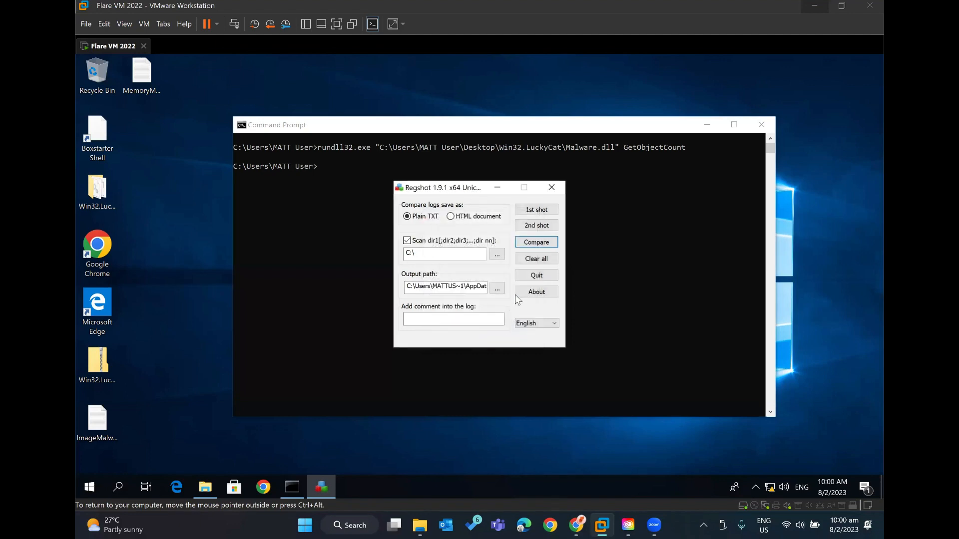
pyautogui.click(542, 245)
pyautogui.click(551, 257)
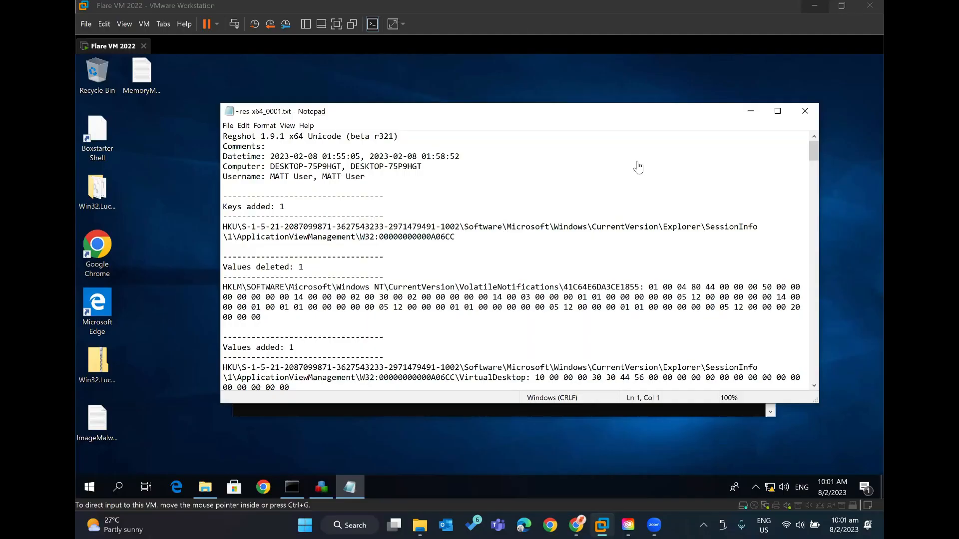
# Maximise the comparison report and examine the added, deleted and modified registry entries down to the Multimedia\Audio\Journal\Render values.
pyautogui.click(778, 111)
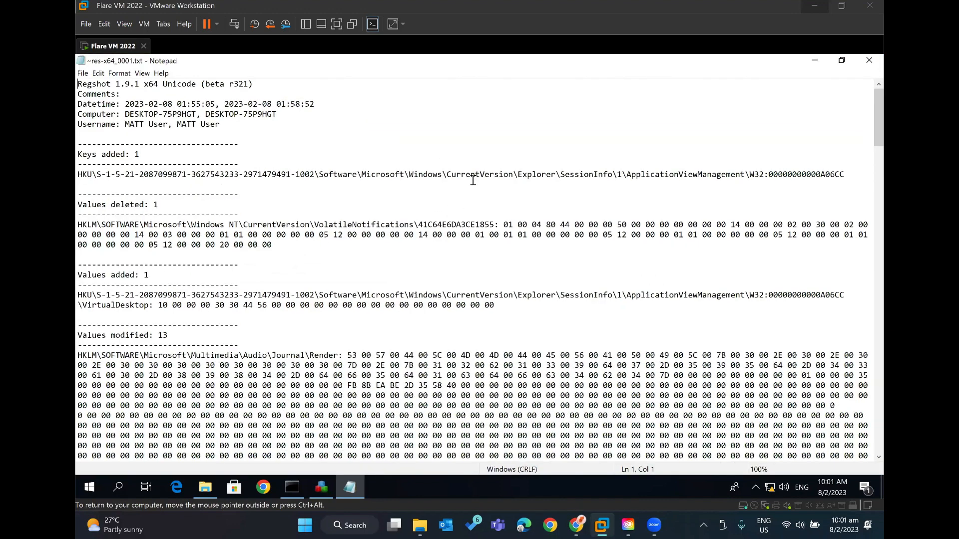
pyautogui.scroll(-1, 473, 180)
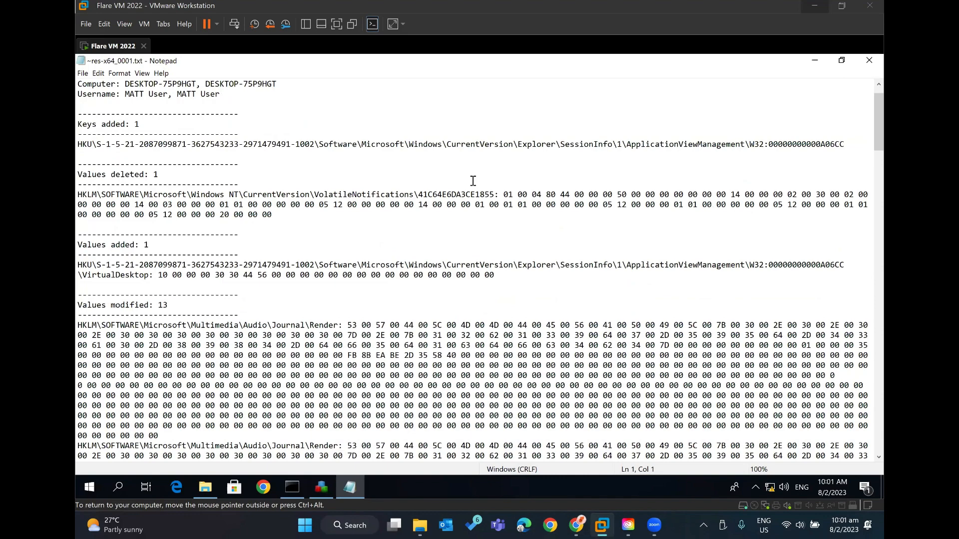
pyautogui.scroll(-5, 473, 181)
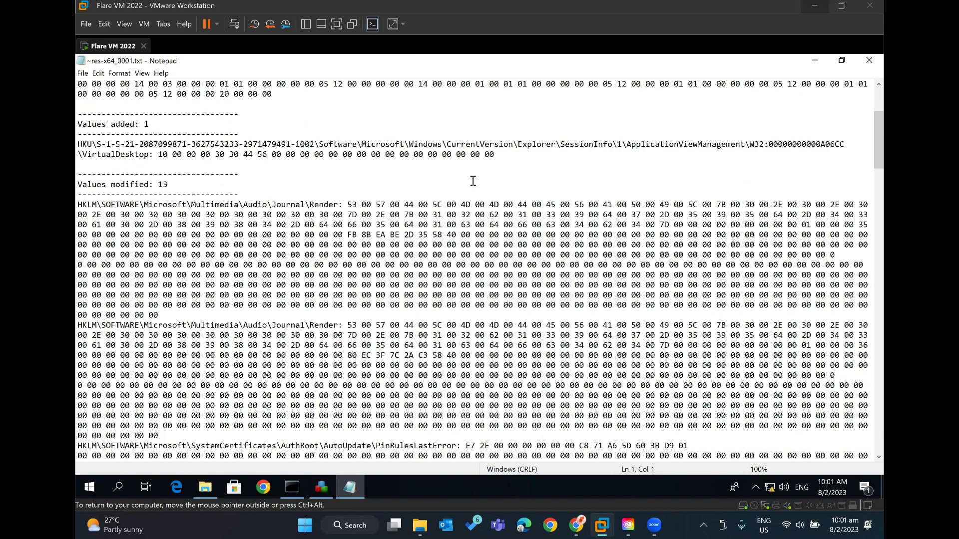
pyautogui.scroll(-2, 473, 181)
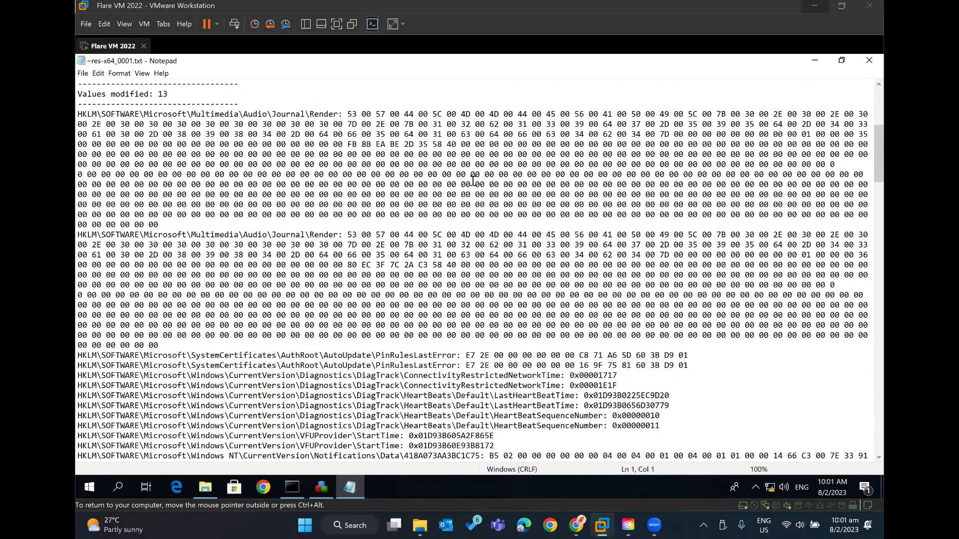
pyautogui.scroll(-1, 473, 181)
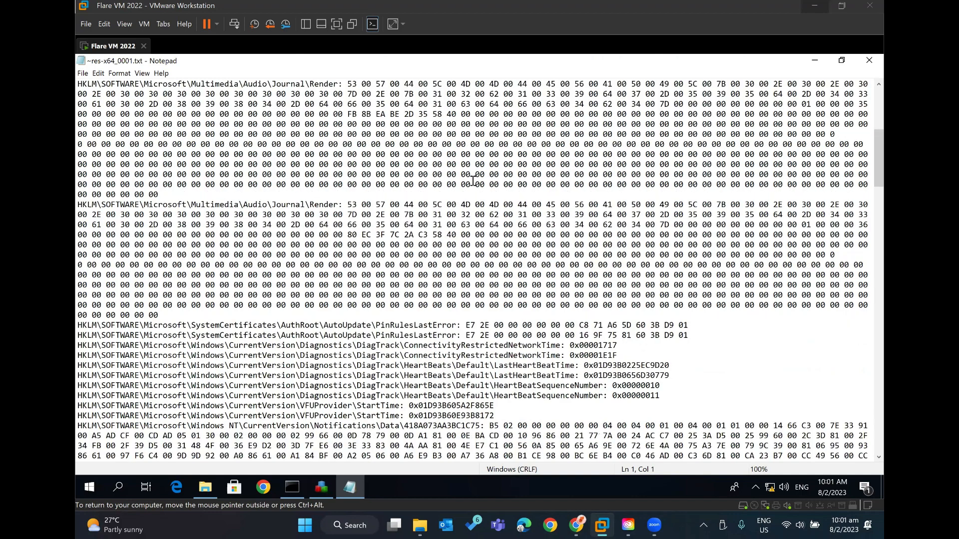
pyautogui.click(339, 205)
pyautogui.moveTo(323, 207); pyautogui.dragTo(151, 206)
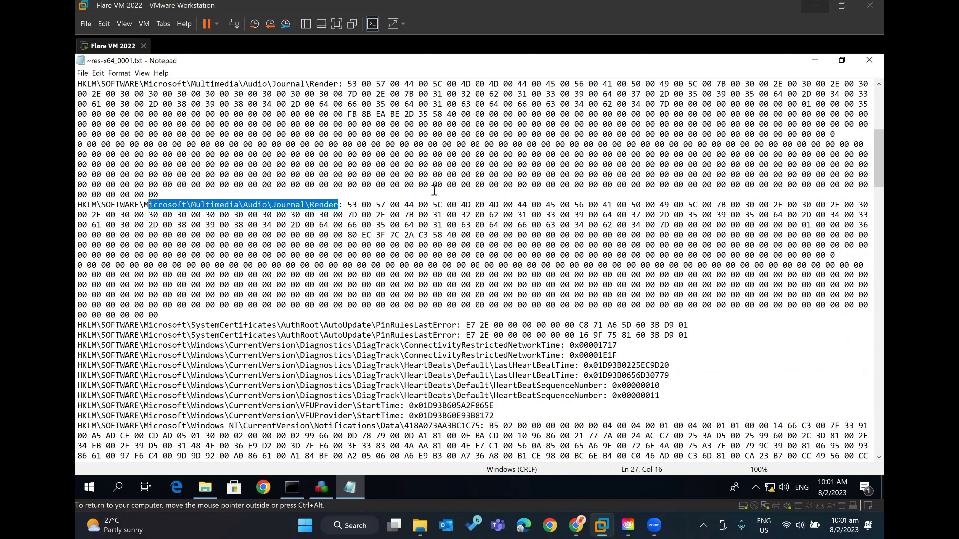
pyautogui.click(433, 190)
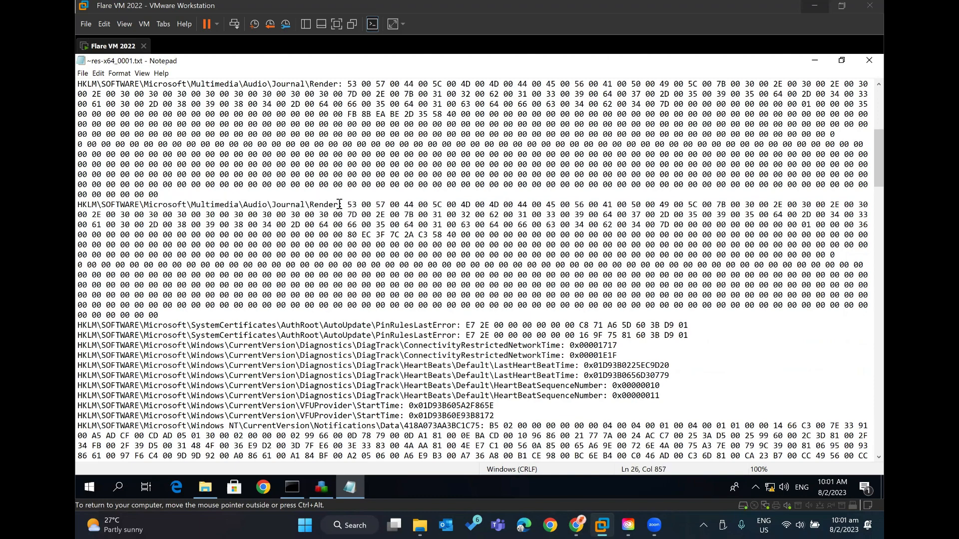
pyautogui.moveTo(339, 205); pyautogui.dragTo(184, 200)
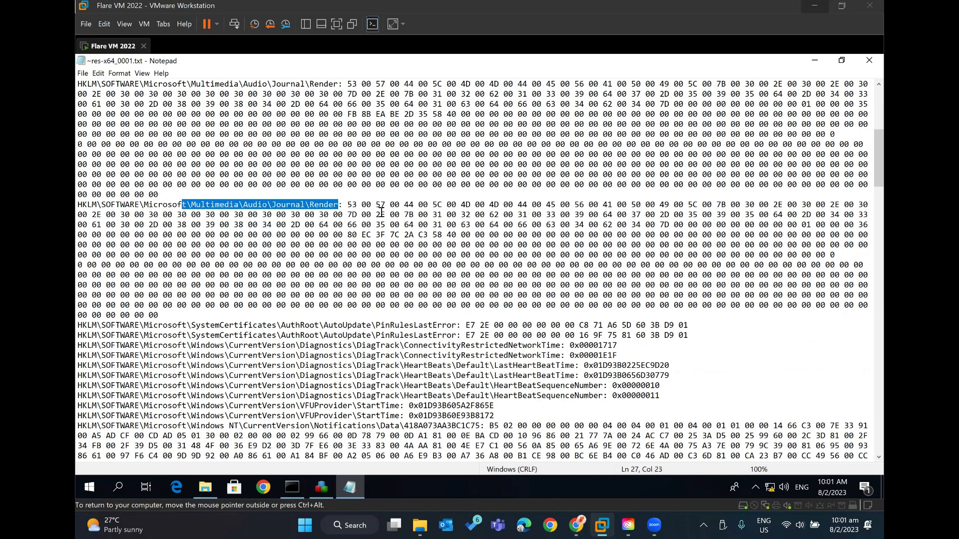
pyautogui.click(405, 214)
# Examine the remaining modified registry values, from the DiagTrack and Notifications entries down to the Explorer UserAssist Count values.
pyautogui.scroll(-1, 528, 220)
pyautogui.scroll(-4, 528, 221)
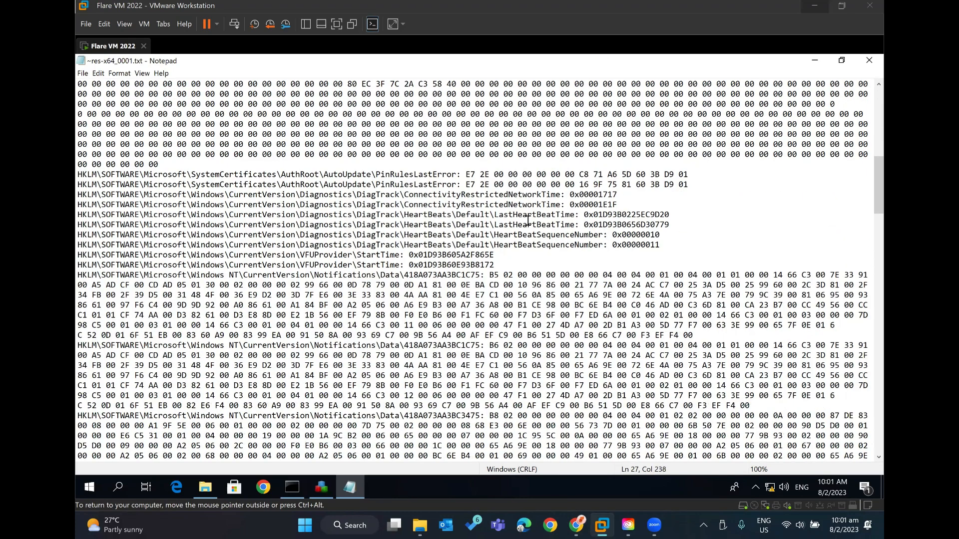
pyautogui.scroll(-2, 528, 220)
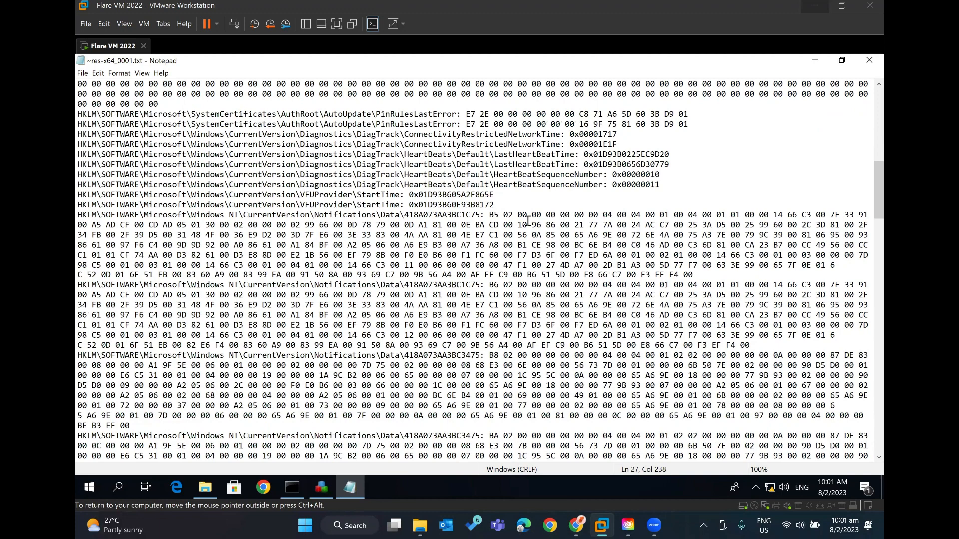
pyautogui.scroll(-4, 528, 221)
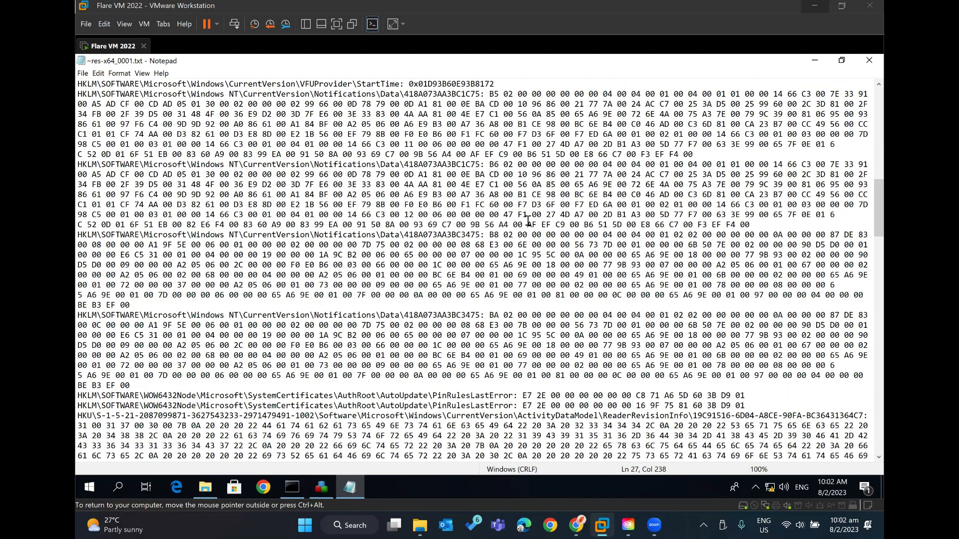
pyautogui.scroll(-5, 528, 220)
pyautogui.scroll(-1, 528, 220)
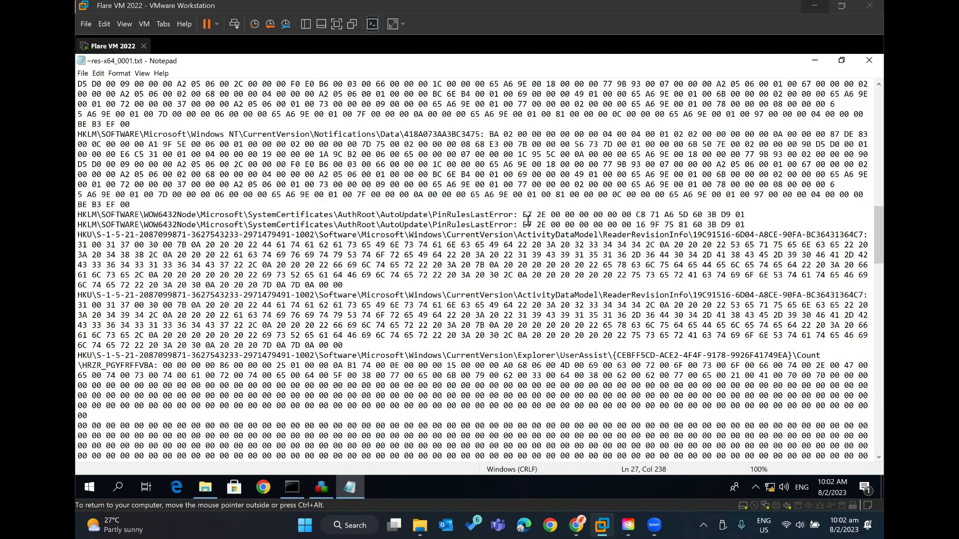
pyautogui.click(120, 74)
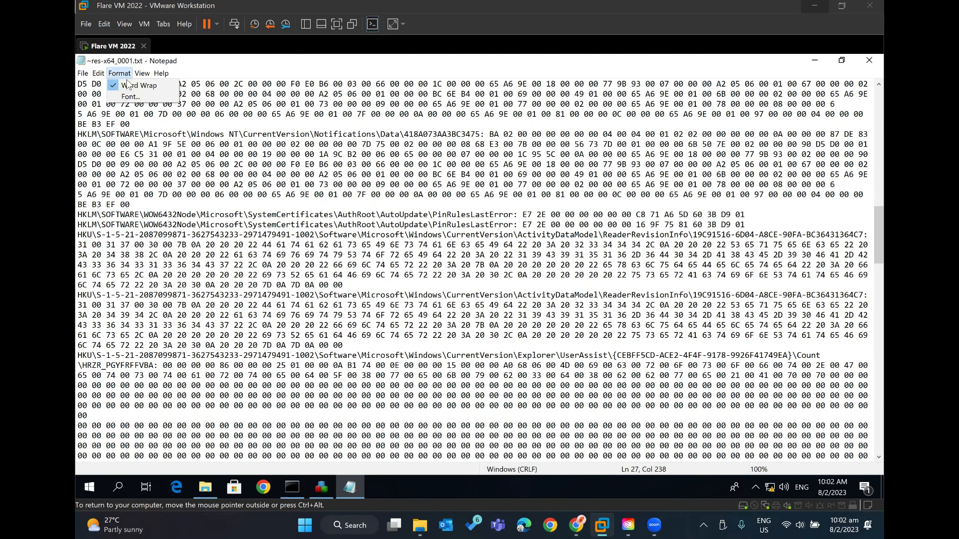
pyautogui.click(681, 325)
pyautogui.scroll(-2, 682, 325)
pyautogui.scroll(-9, 682, 324)
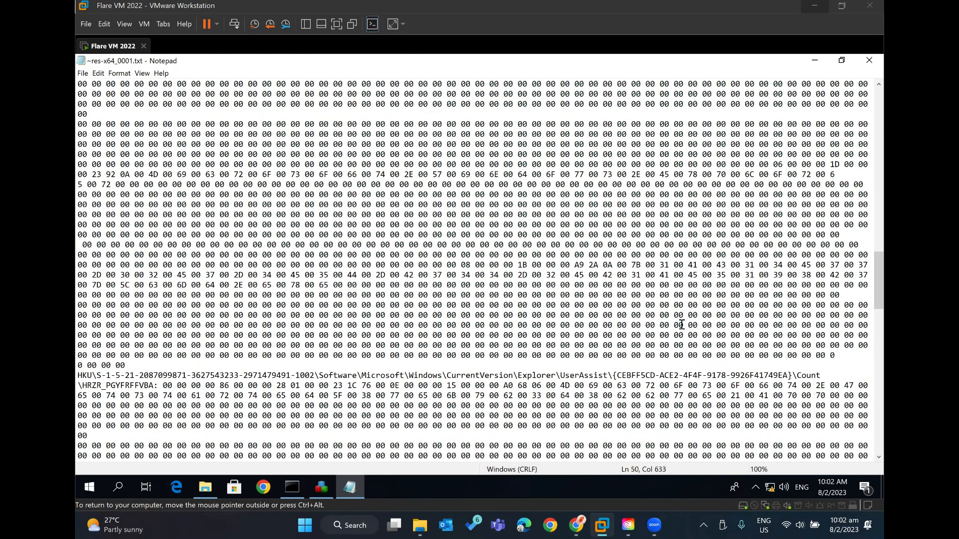
pyautogui.scroll(-5, 682, 324)
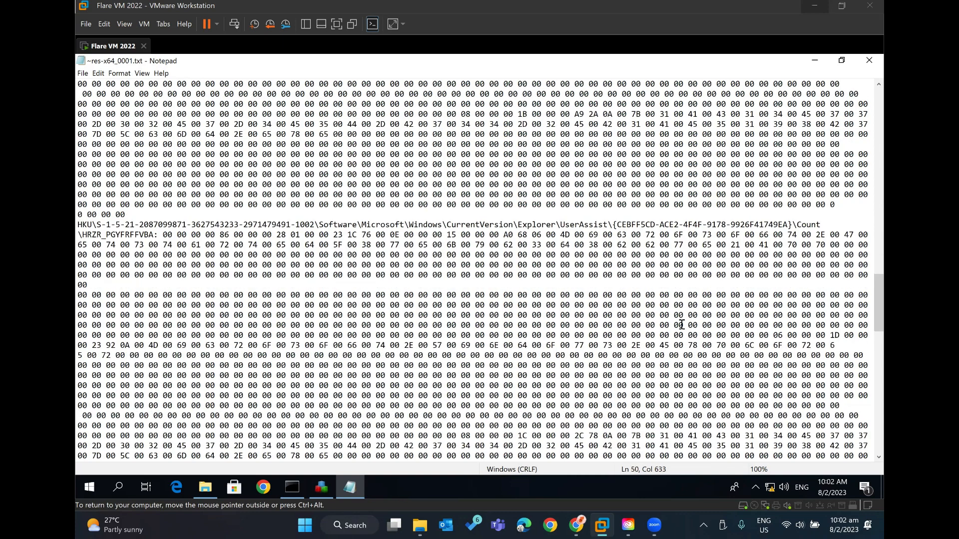
pyautogui.scroll(-2, 465, 297)
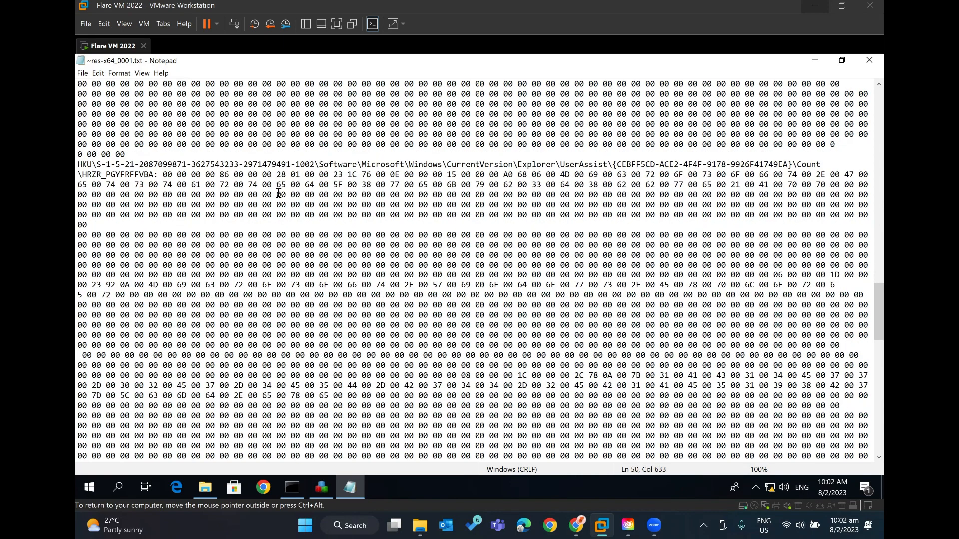
# Copy the UserAssist value name HRZR_PGYFRFFVBA from the report and paste it as the input in CyberChef in the host browser.
pyautogui.click(97, 175)
pyautogui.click(82, 176)
pyautogui.keyDown('shift'); pyautogui.click(152, 175); pyautogui.keyUp('shift')
pyautogui.hotkey('ctrl', 'c')
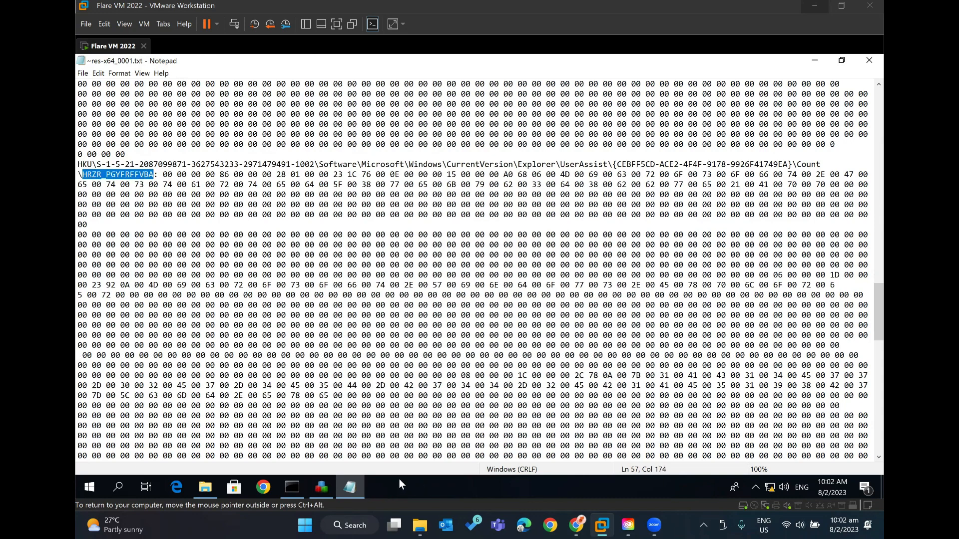
pyautogui.click(576, 525)
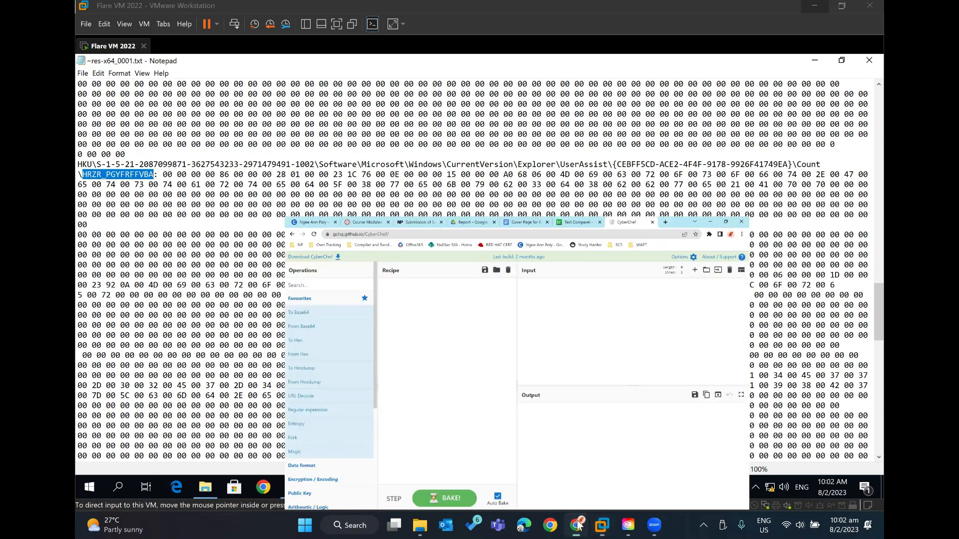
pyautogui.click(590, 214)
pyautogui.hotkey('ctrl', 'v')
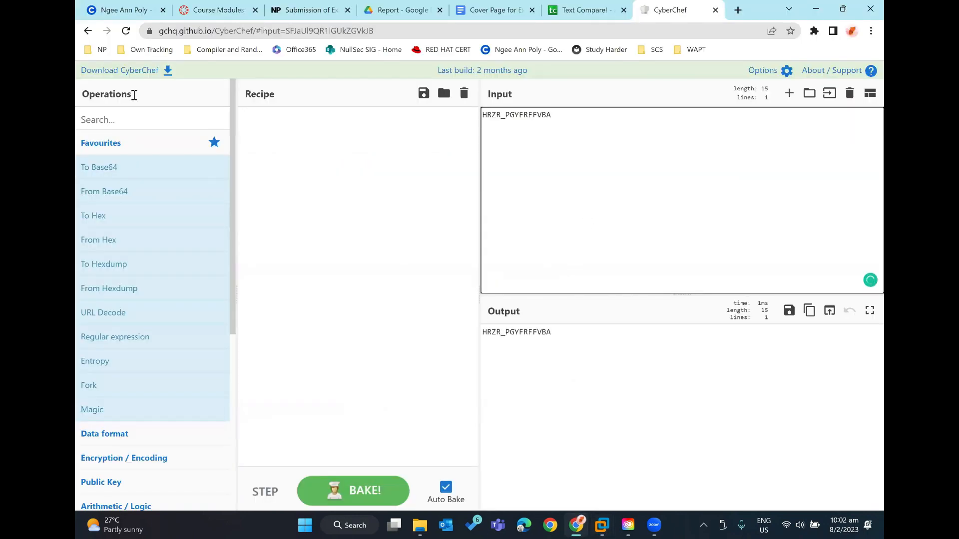
# Search the CyberChef operations for "rot", add ROT13 with an amount of 13 to the recipe and highlight the decoded output.
pyautogui.click(128, 122)
pyautogui.write('rot')
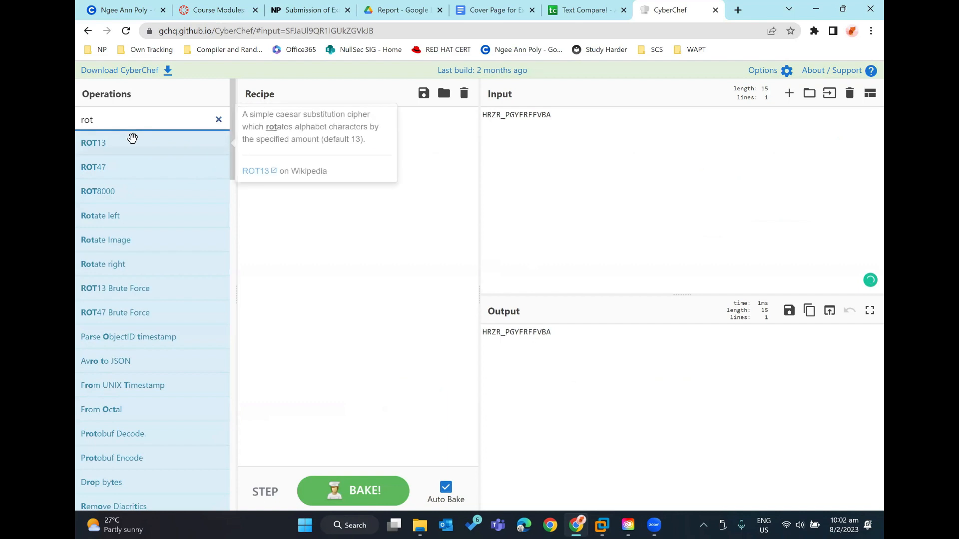
pyautogui.moveTo(193, 142); pyautogui.dragTo(339, 170)
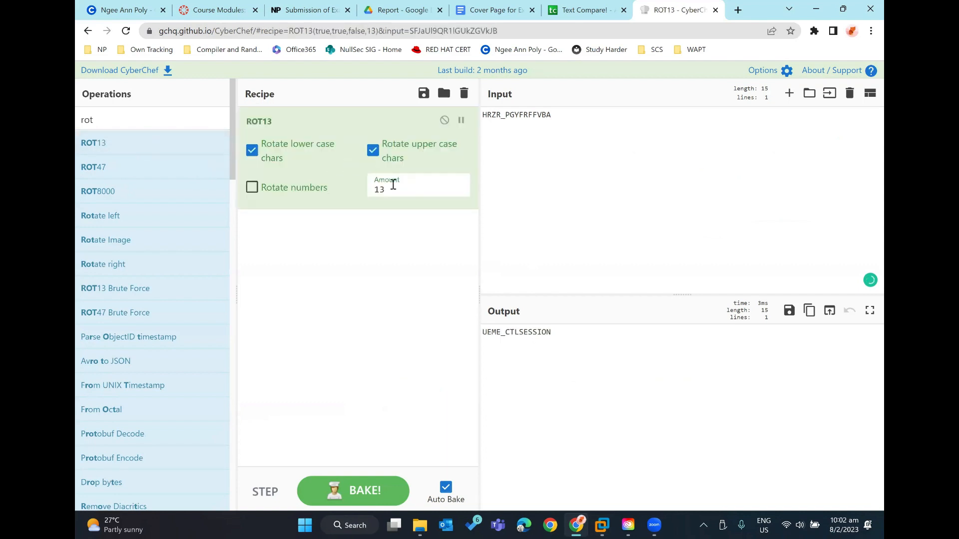
pyautogui.click(623, 251)
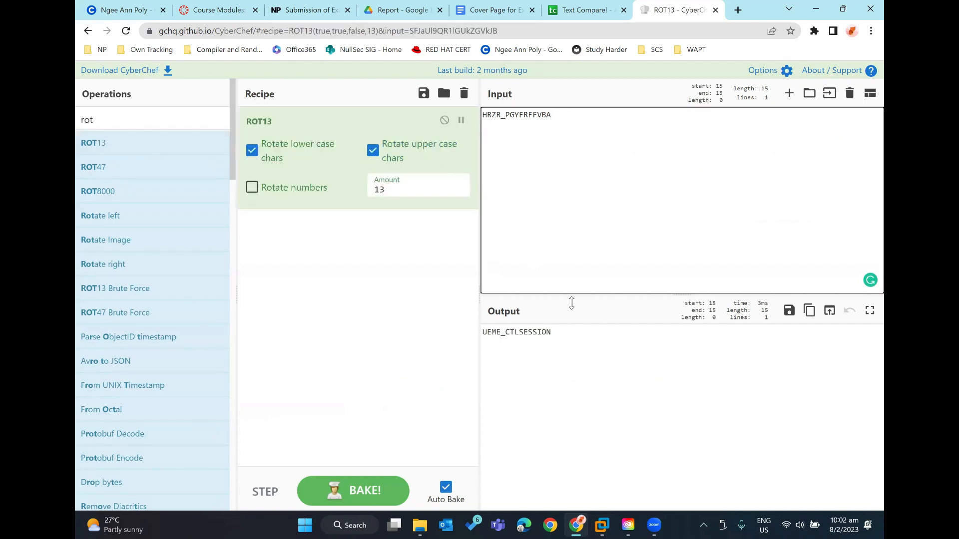
pyautogui.moveTo(567, 340); pyautogui.dragTo(484, 341)
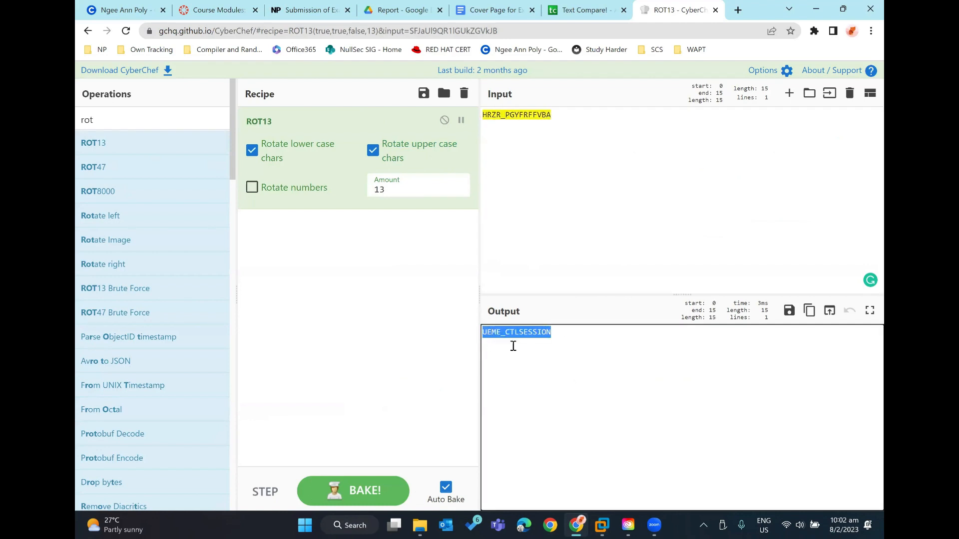
# Copy the UserAssist entry name pzq.rkr from the Regshot report in the virtual machine and decode it with ROT13 in CyberChef.
pyautogui.moveTo(601, 525)
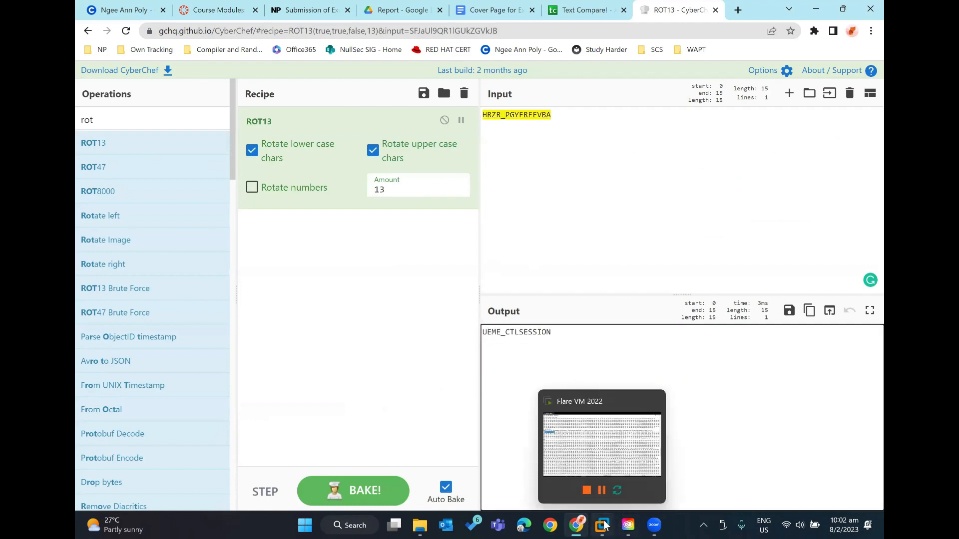
pyautogui.click(599, 453)
pyautogui.click(429, 284)
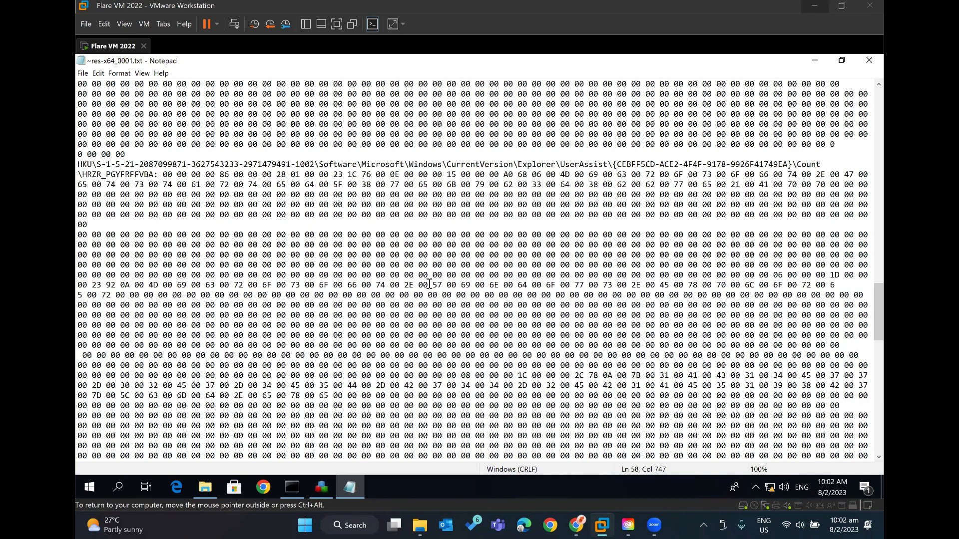
pyautogui.scroll(-5, 429, 283)
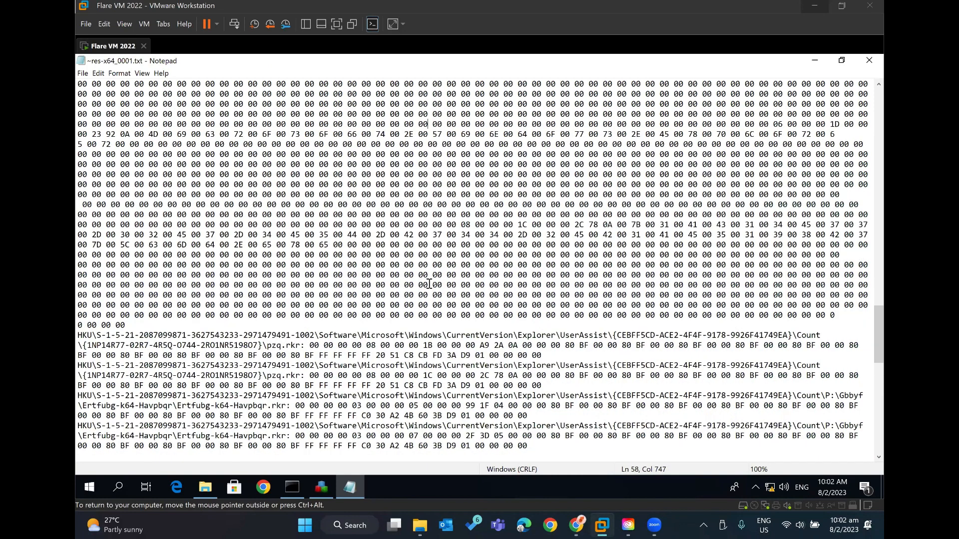
pyautogui.scroll(-1, 263, 309)
pyautogui.doubleClick(298, 315)
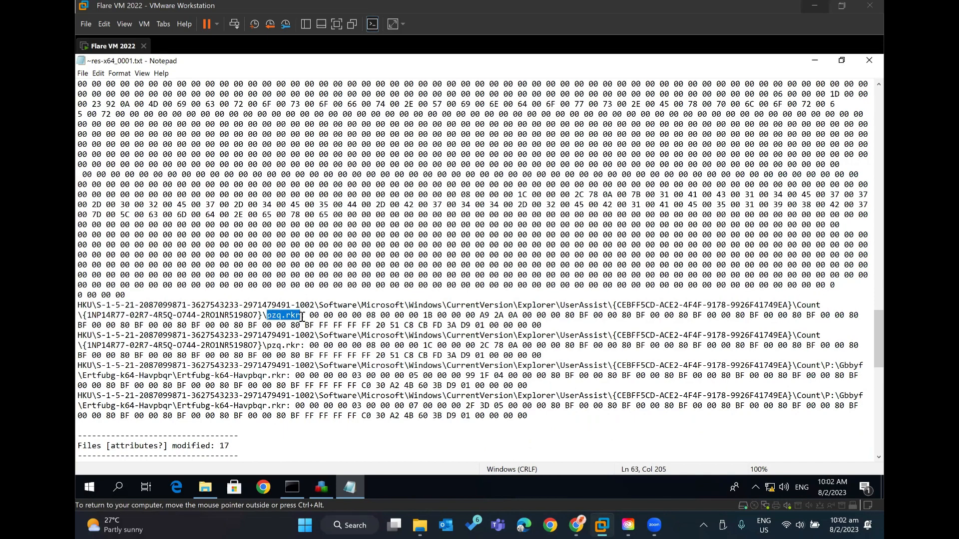
pyautogui.click(579, 524)
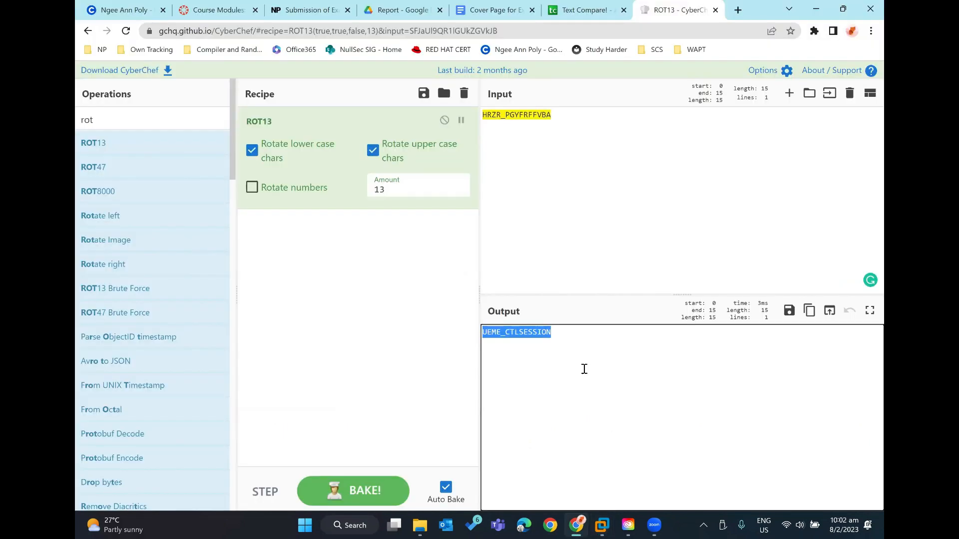
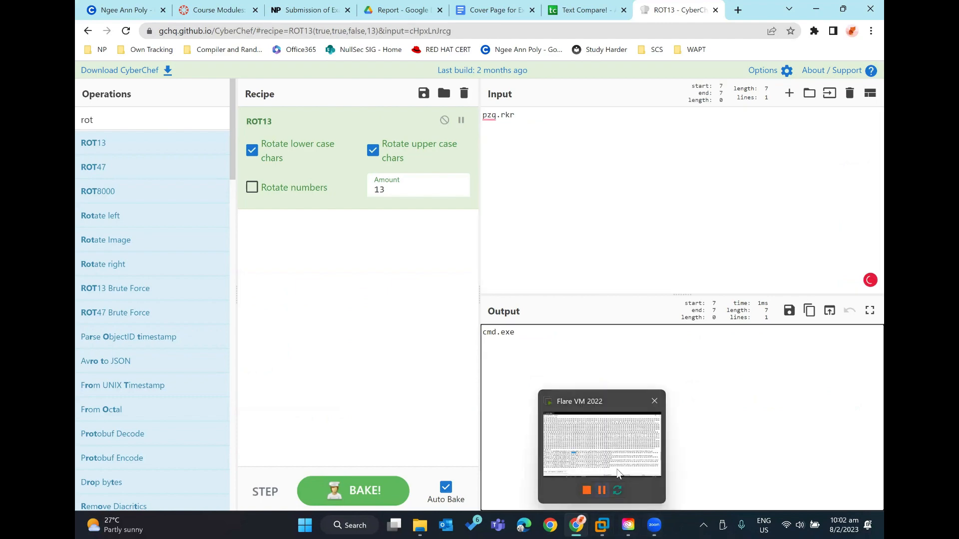
# Copy the UserAssist path P:\Gbbyf\Ertfubg-k64-Havpbqr\Ertfubg-k64-Havpbqr.rkr from the report and replace the CyberChef input with it to decode it.
pyautogui.click(622, 433)
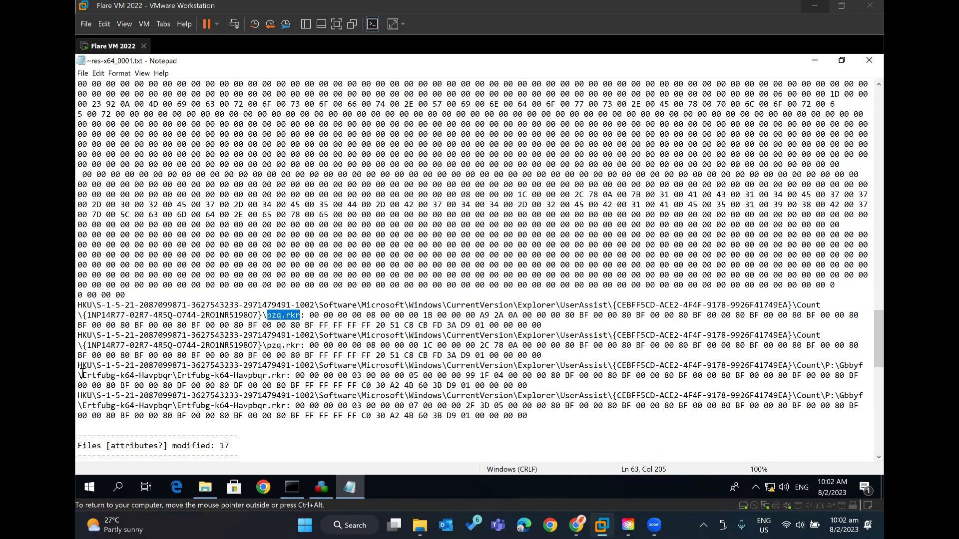
pyautogui.moveTo(825, 365); pyautogui.dragTo(556, 376)
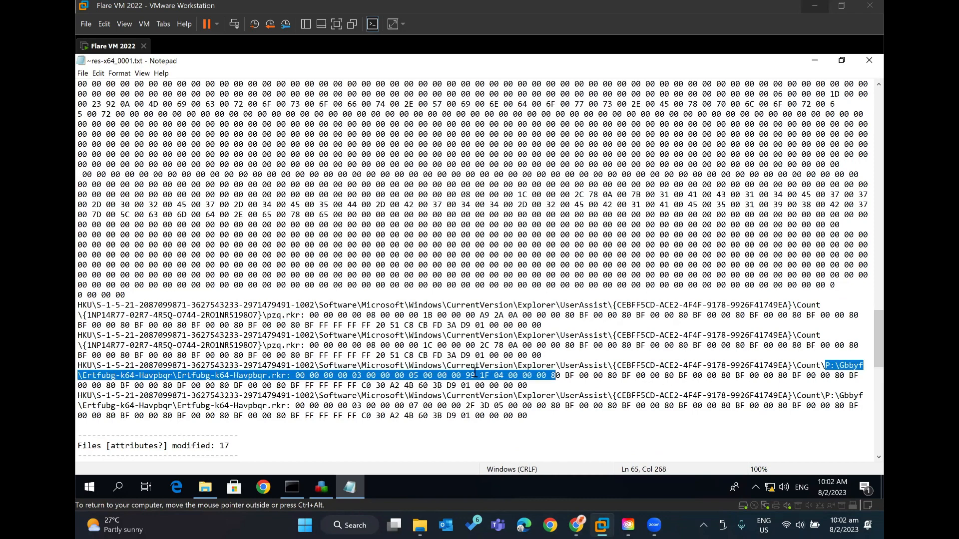
pyautogui.moveTo(284, 374); pyautogui.dragTo(286, 375)
pyautogui.hotkey('ctrl', 'c')
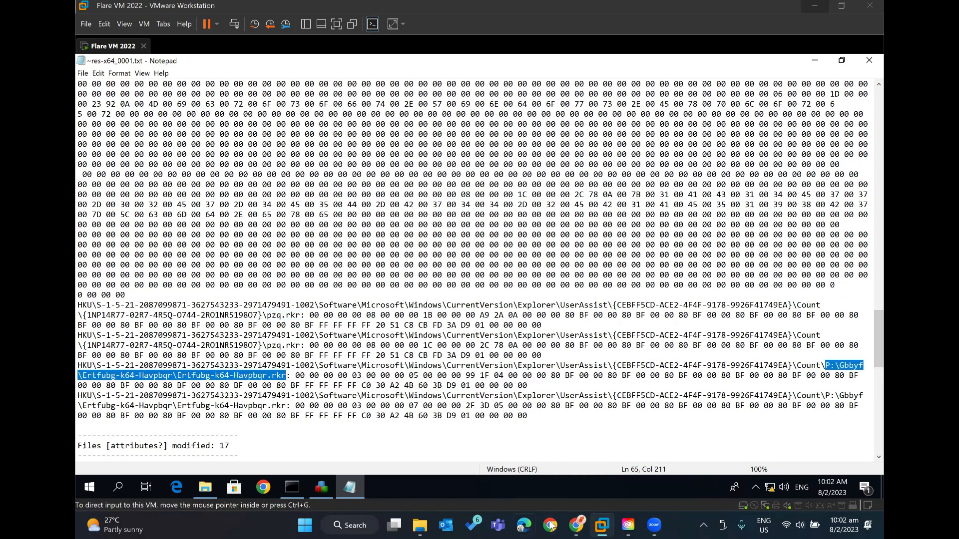
pyautogui.click(576, 526)
pyautogui.click(615, 160)
pyautogui.hotkey('ctrl', 'a')
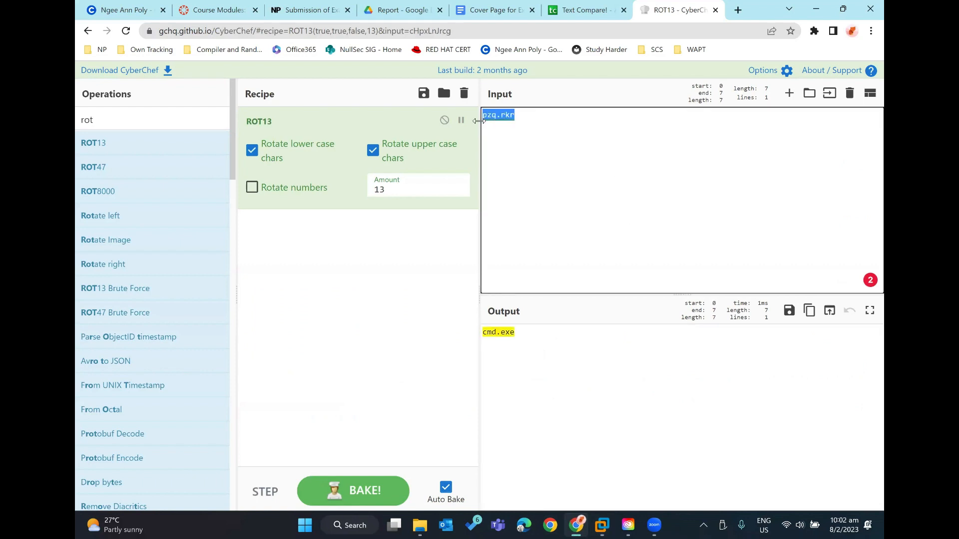
pyautogui.hotkey('ctrl', 'v')
pyautogui.click(533, 340)
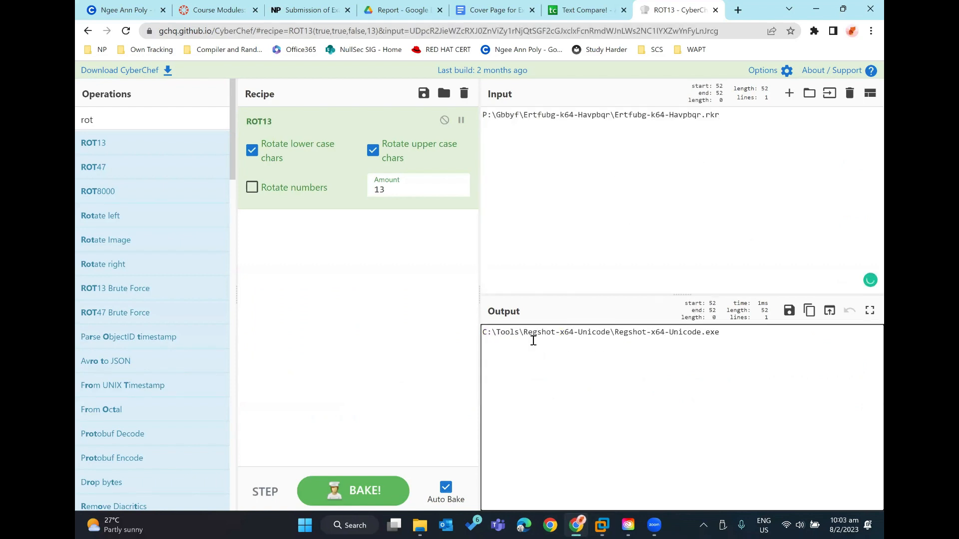
# Return to the report in the virtual machine, examine the modified files through to the total changes, and go back to the report's beginning.
pyautogui.click(601, 525)
pyautogui.click(543, 399)
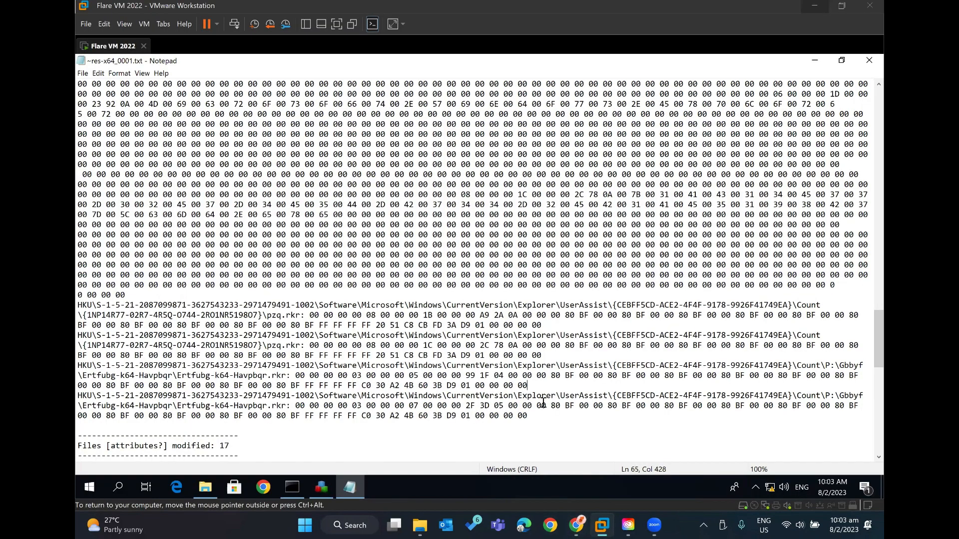
pyautogui.scroll(-2, 544, 403)
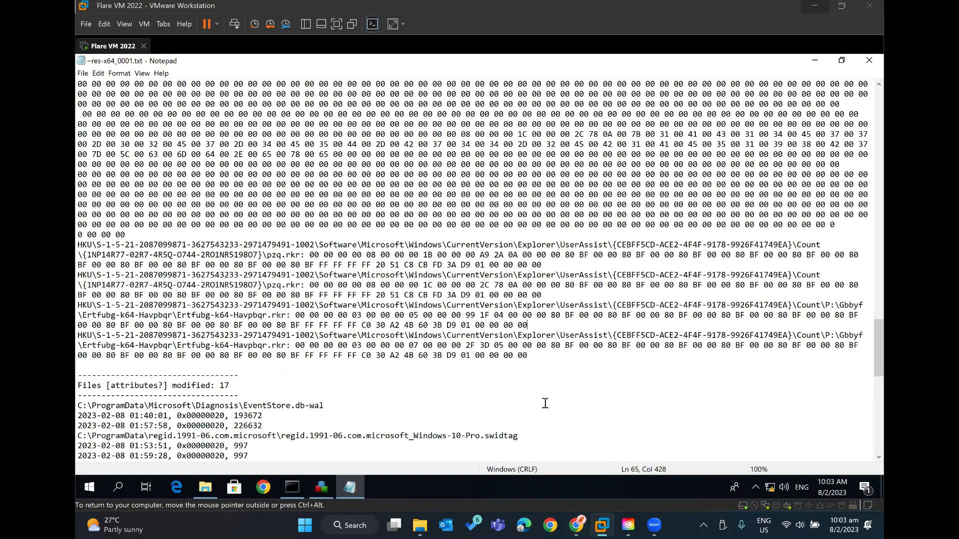
pyautogui.scroll(-3, 545, 404)
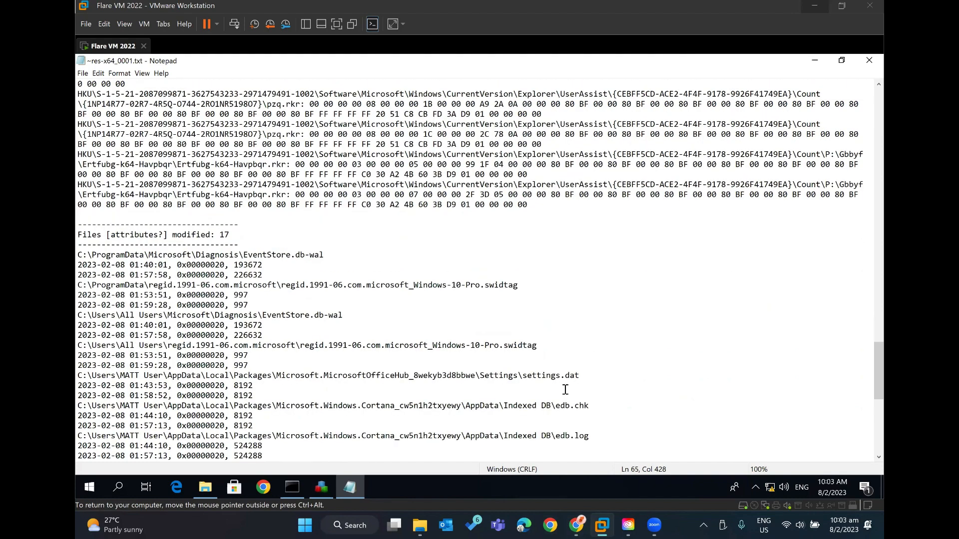
pyautogui.scroll(-4, 565, 389)
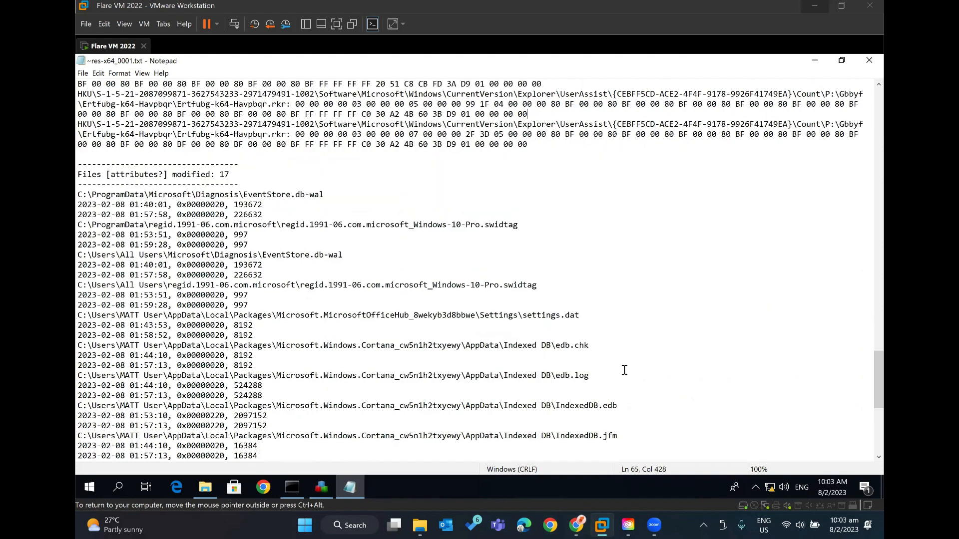
pyautogui.scroll(-5, 626, 370)
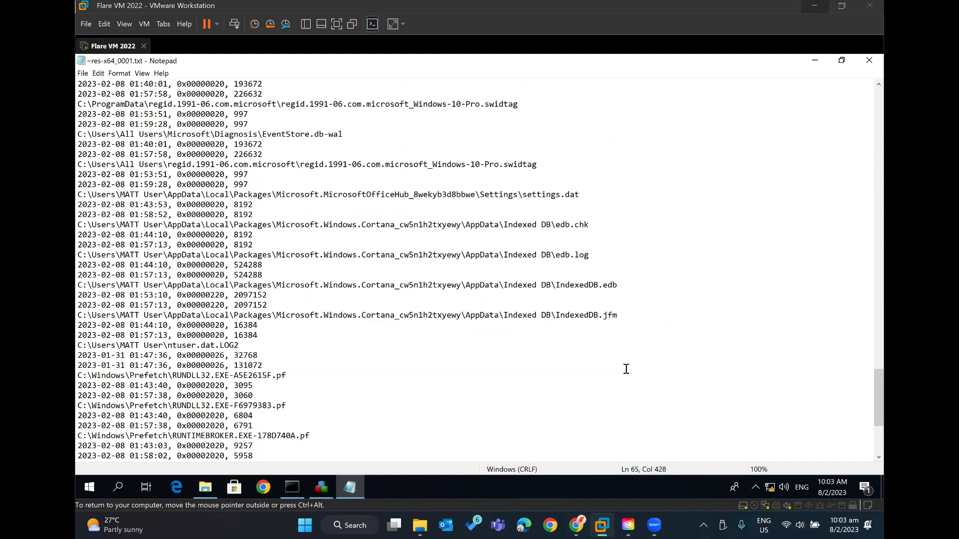
pyautogui.scroll(-5, 626, 369)
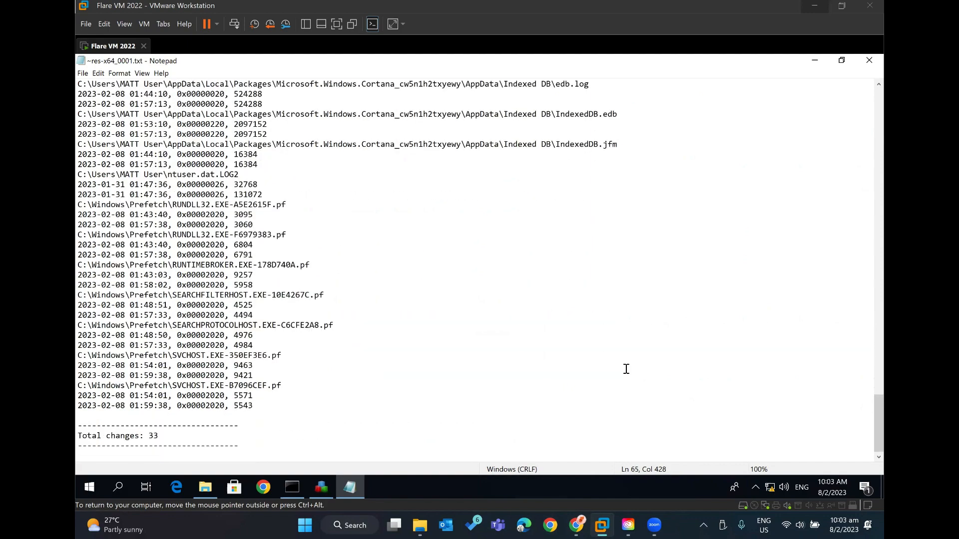
pyautogui.scroll(15, 629, 375)
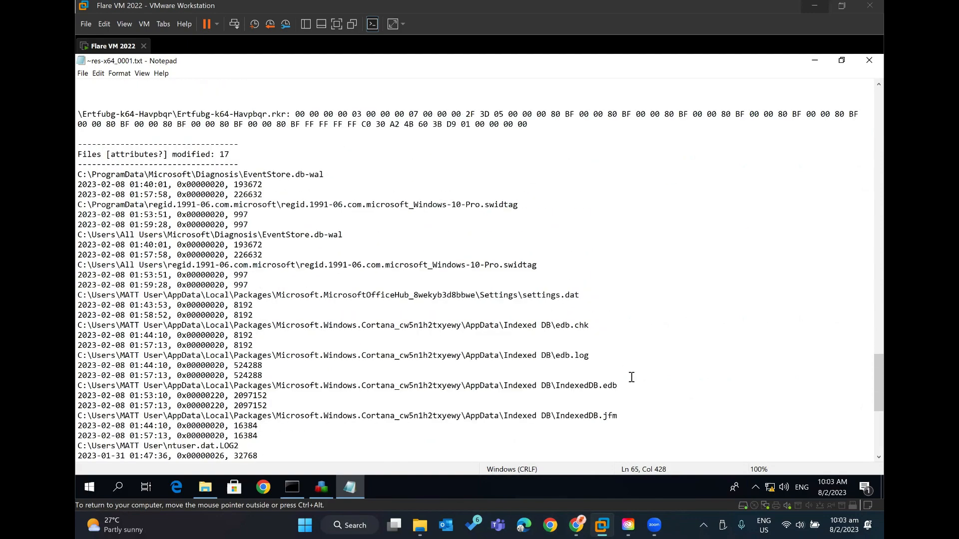
pyautogui.scroll(10, 631, 378)
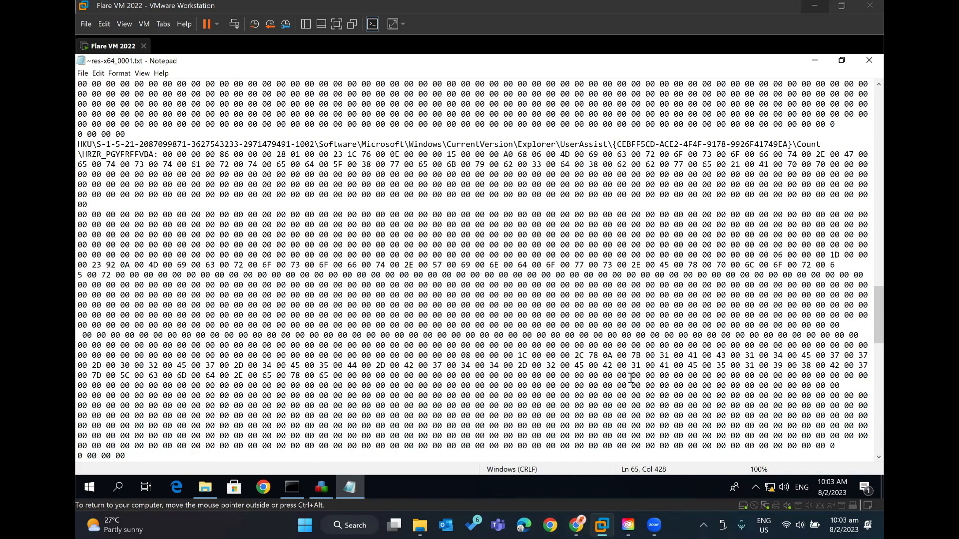
pyautogui.scroll(20, 684, 291)
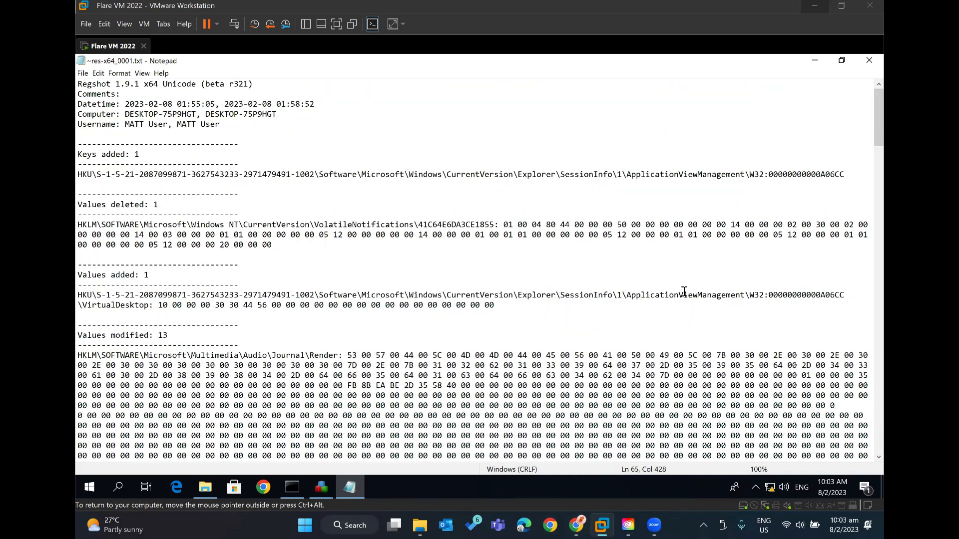